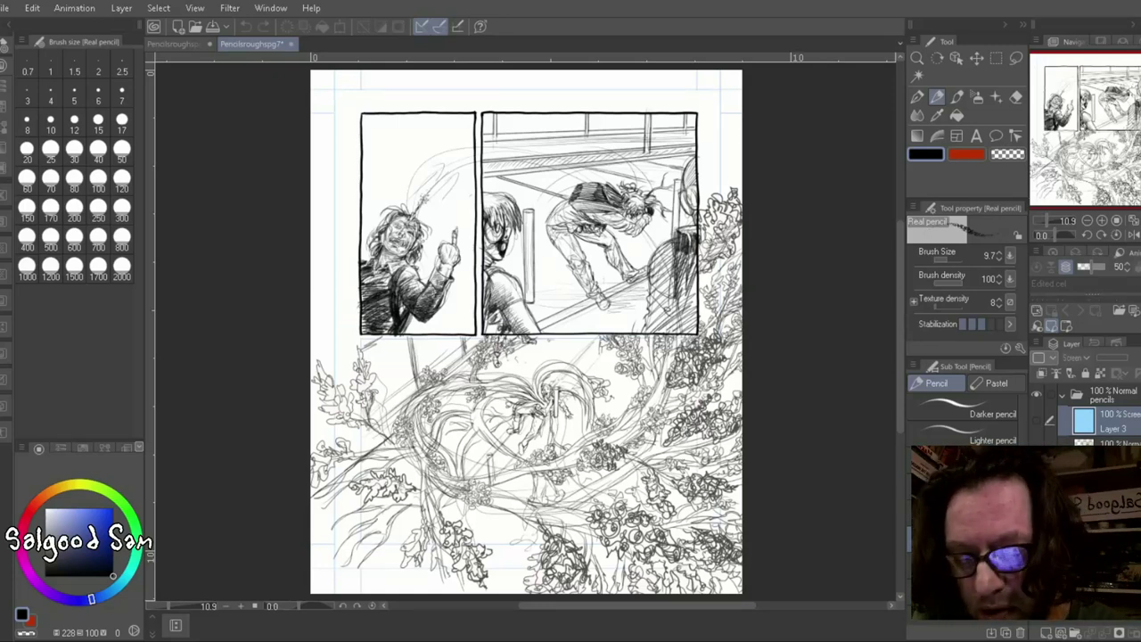
Pencil the trunk's left and right contour strokes and hatch the trunk base.
scroll(878, 326, down, 3)
scroll(598, 336, up, 2)
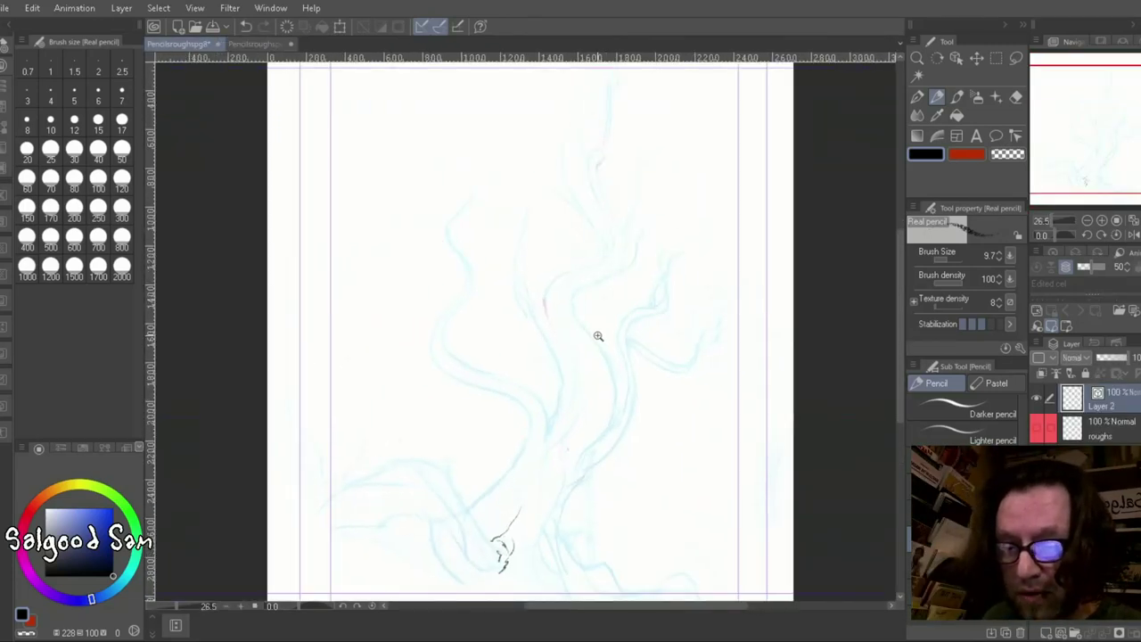
scroll(505, 535, up, 2)
drag(660, 191, 519, 357)
drag(682, 292, 638, 415)
mouse_move(739, 267)
mouse_down()
mouse_move(659, 429)
mouse_move(575, 308)
mouse_up()
drag(581, 381, 572, 433)
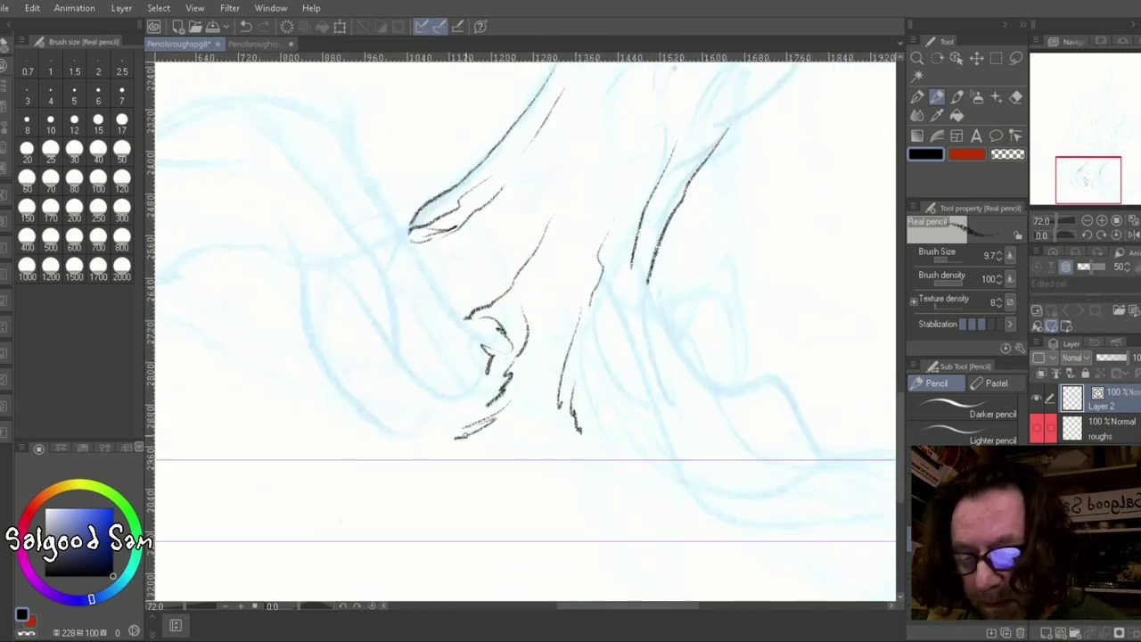
mouse_move(539, 381)
mouse_down()
mouse_move(460, 437)
mouse_move(524, 435)
mouse_up()
Add bark hatching lines across the trunk with the Real pencil.
drag(602, 319, 583, 445)
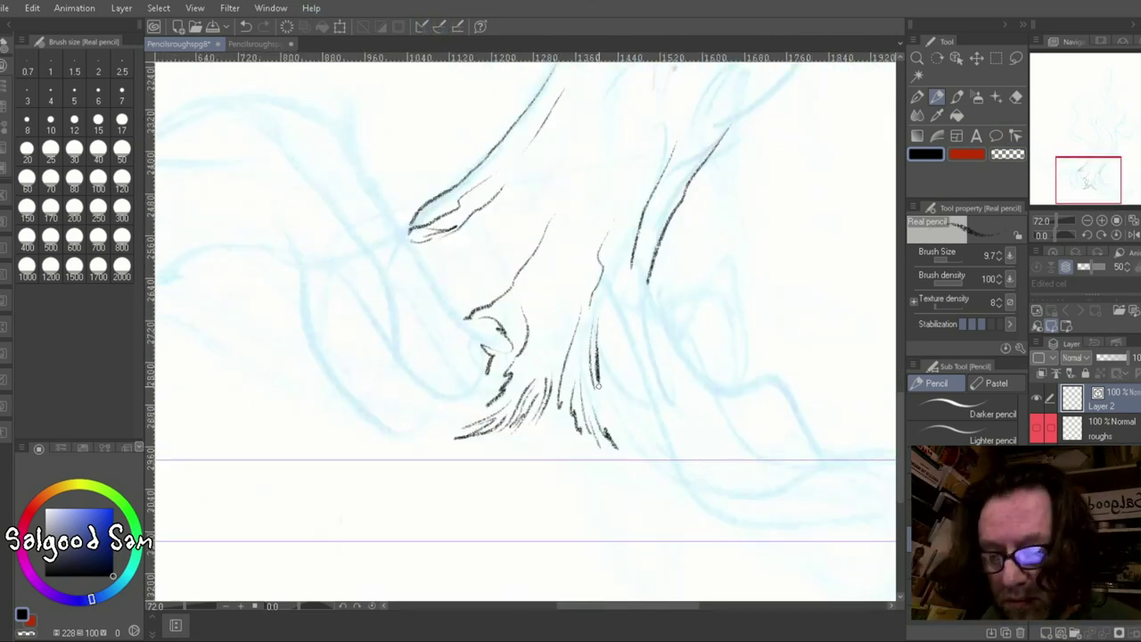
drag(565, 284, 540, 365)
drag(517, 241, 456, 294)
drag(580, 250, 533, 353)
drag(525, 309, 474, 410)
drag(581, 405, 615, 369)
scroll(632, 362, down, 4)
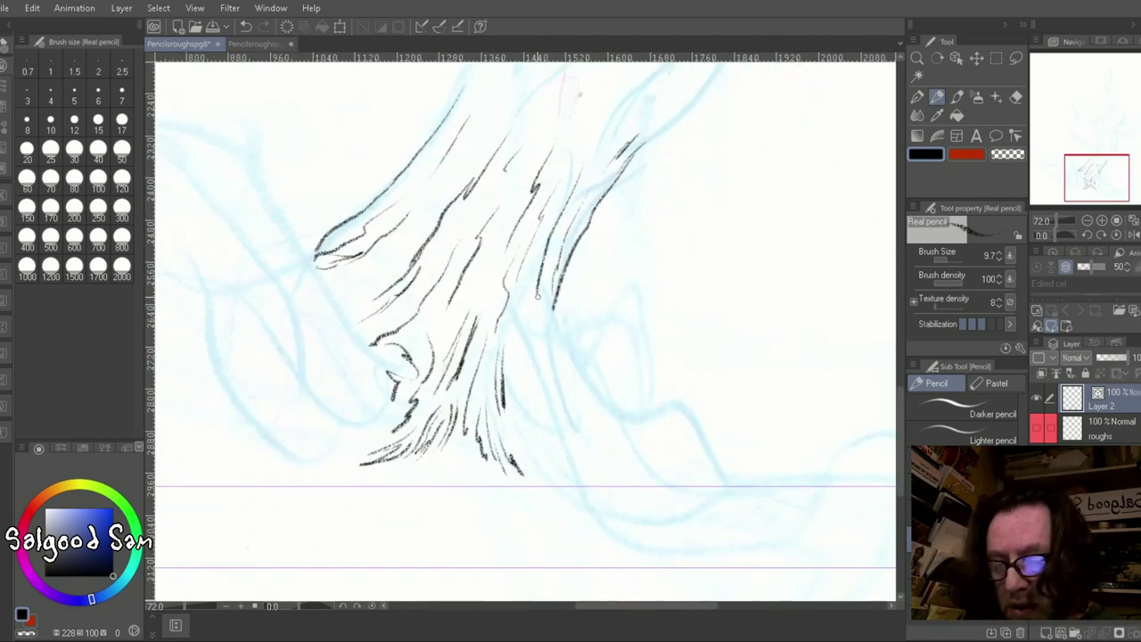
Undo stray strokes and redraw the long left and right trunk outlines.
key(ctrl+z)
key(ctrl+z)
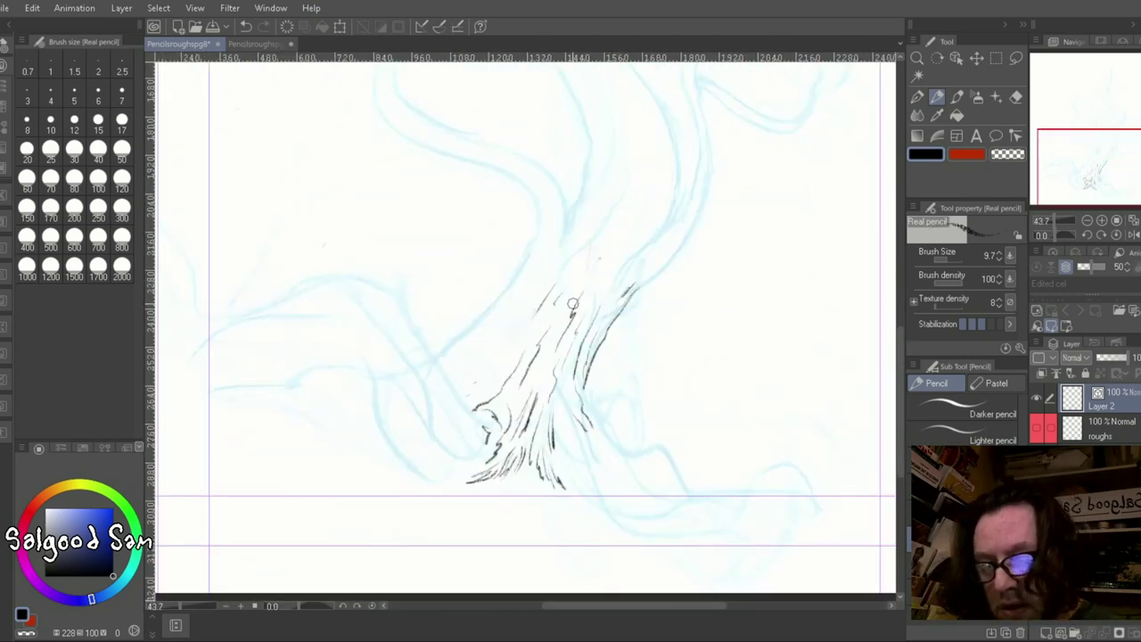
drag(531, 251, 503, 376)
key(ctrl+z)
drag(528, 228, 499, 375)
drag(595, 356, 658, 275)
drag(578, 419, 578, 472)
Draw two wavy strands extending the trunk upward.
drag(588, 357, 570, 446)
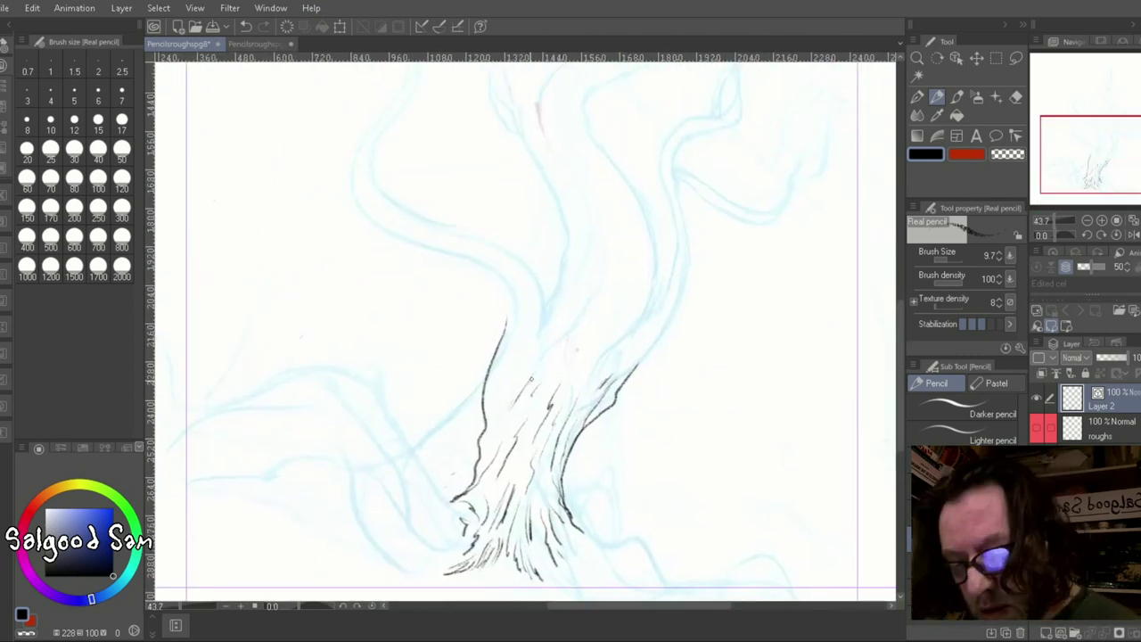
drag(637, 277, 624, 357)
drag(570, 221, 540, 371)
drag(610, 285, 570, 406)
drag(651, 142, 636, 330)
Pencil the upper trunk's wavy double strands and crossing strands at the top.
scroll(700, 409, down, 2)
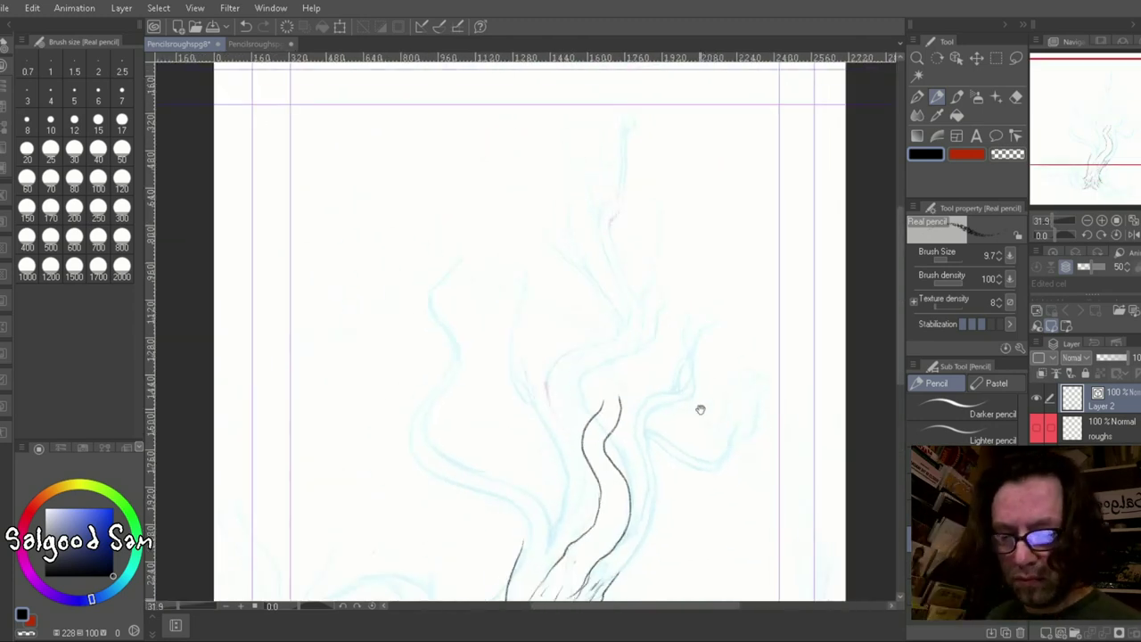
drag(606, 401, 673, 378)
scroll(674, 378, up, 4)
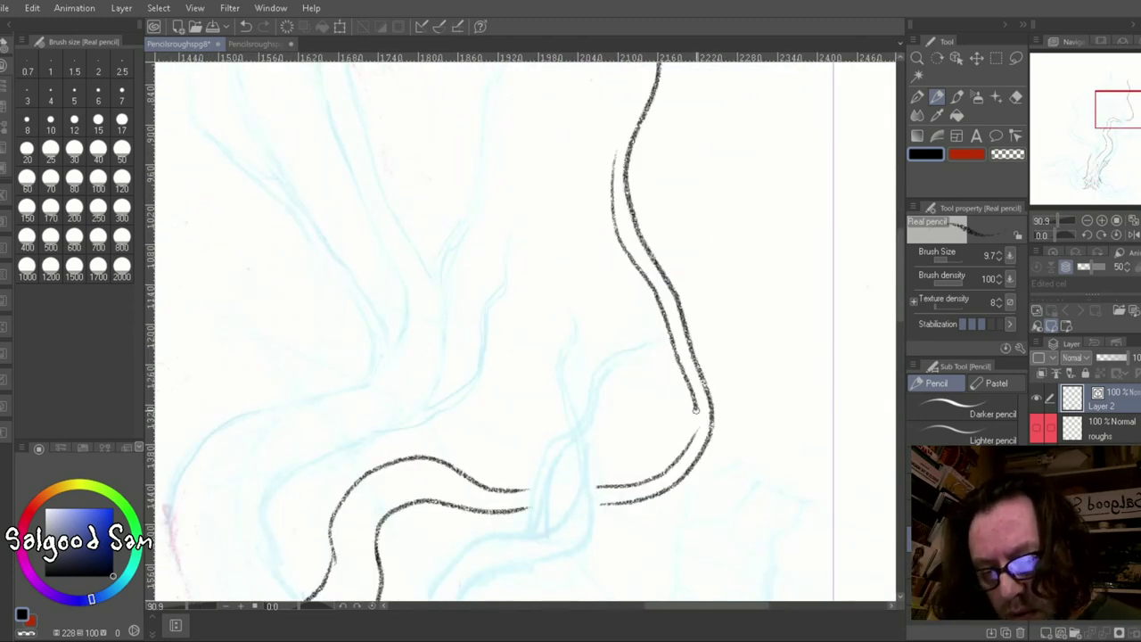
mouse_move(524, 260)
mouse_down()
mouse_move(537, 402)
mouse_move(675, 273)
mouse_up()
drag(624, 332, 575, 446)
drag(635, 345, 595, 442)
drag(634, 307, 695, 258)
drag(642, 330, 698, 225)
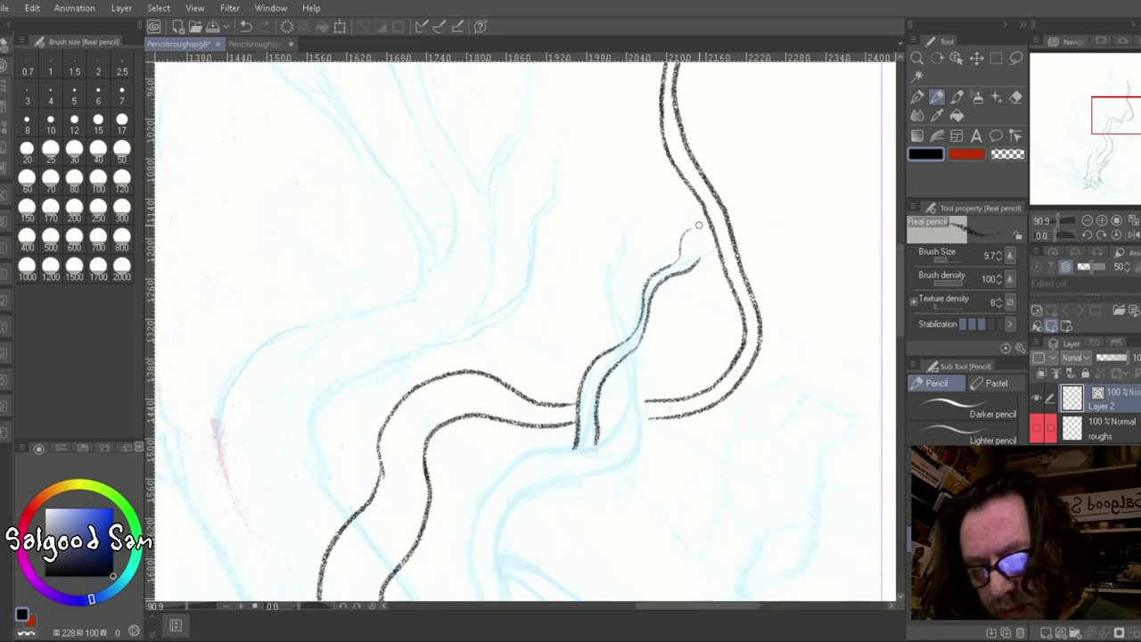
drag(628, 223, 606, 339)
mouse_move(615, 211)
mouse_down()
mouse_move(633, 342)
mouse_move(615, 431)
mouse_up()
Add strokes to the lower-left strands and run lines down the trunk strands.
mouse_move(622, 343)
mouse_down()
mouse_move(588, 459)
mouse_move(655, 379)
mouse_move(552, 426)
mouse_up()
drag(676, 390, 579, 421)
drag(736, 329, 788, 214)
drag(628, 310, 637, 392)
drag(615, 300, 596, 481)
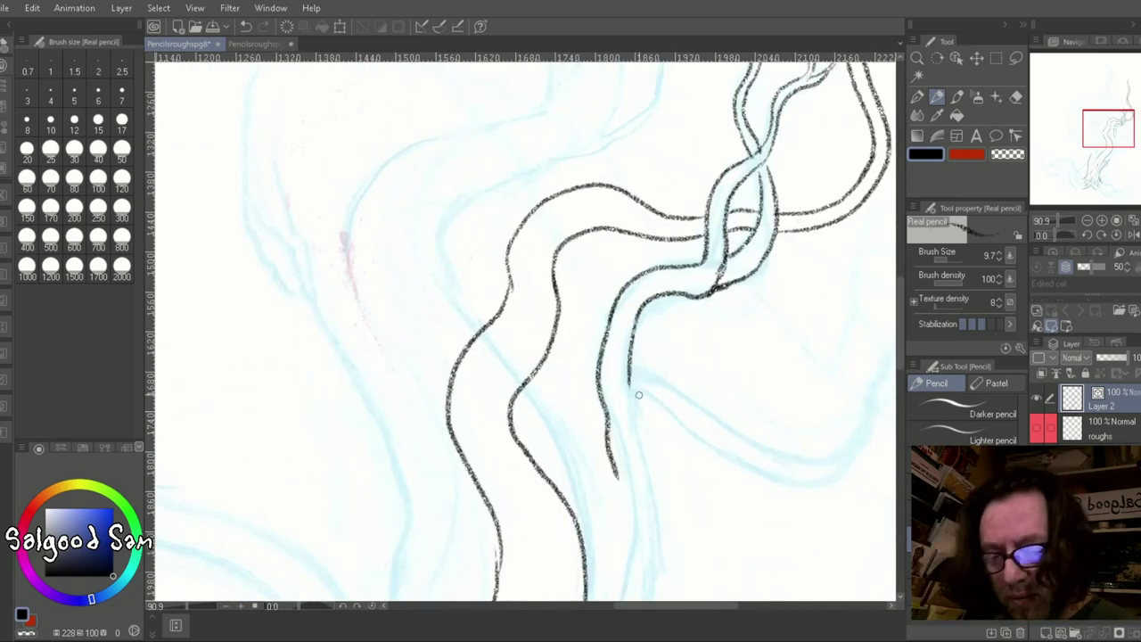
drag(639, 395, 642, 339)
mouse_move(633, 303)
mouse_down()
mouse_move(626, 437)
mouse_move(664, 267)
mouse_up()
mouse_move(659, 80)
mouse_down()
mouse_move(689, 363)
mouse_move(577, 545)
mouse_up()
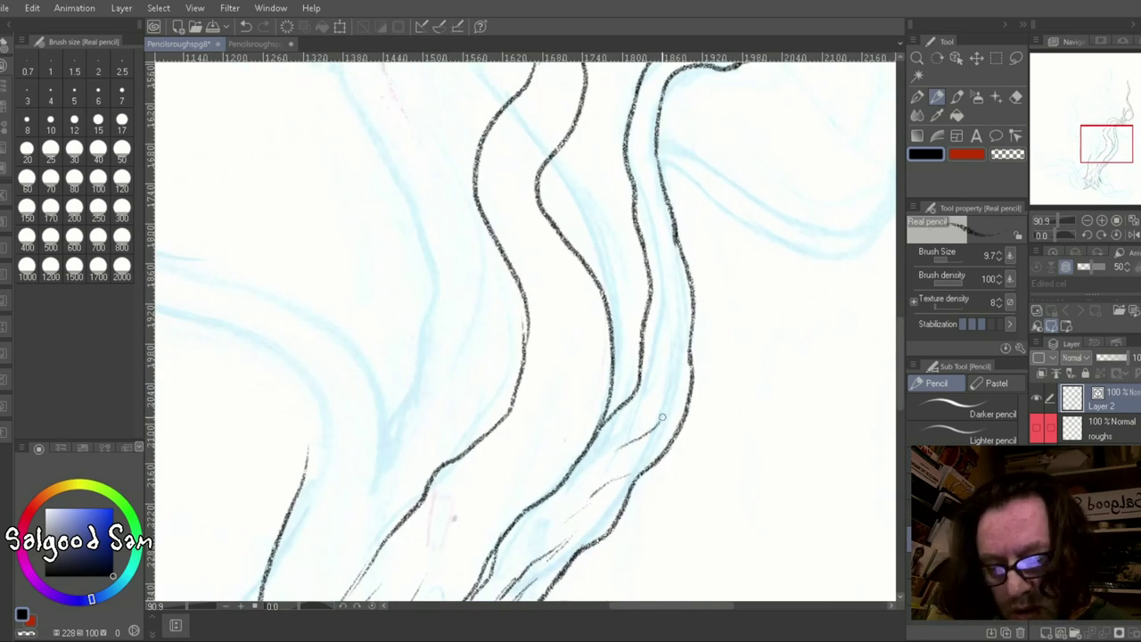
mouse_move(651, 205)
mouse_down()
mouse_move(682, 316)
mouse_move(687, 272)
mouse_up()
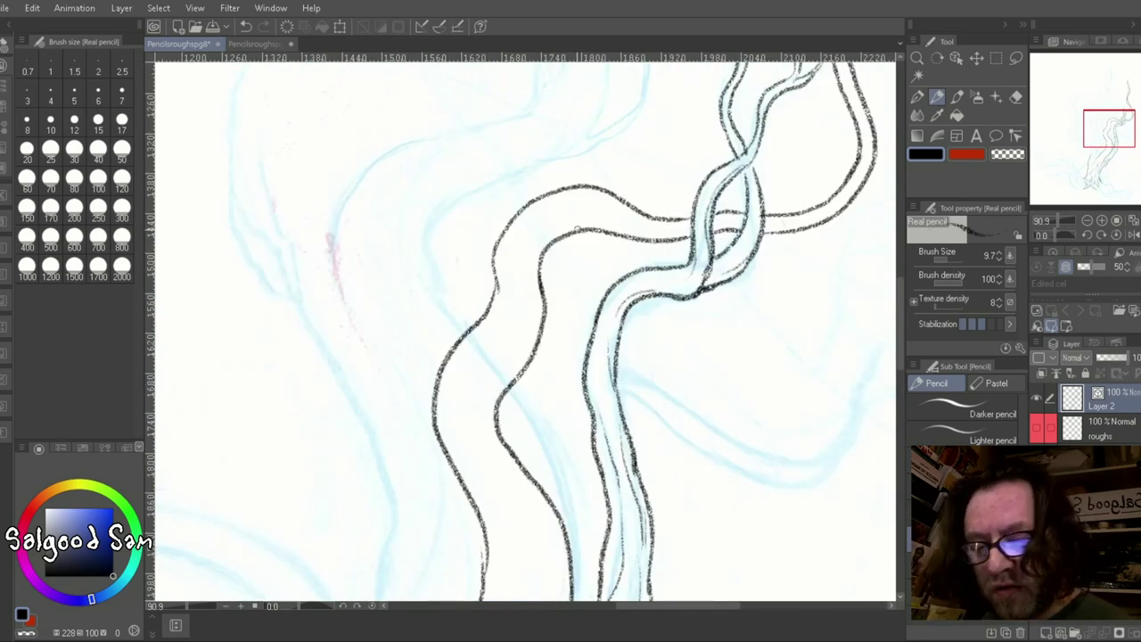
drag(577, 229, 489, 312)
mouse_move(522, 211)
mouse_down()
mouse_move(499, 419)
mouse_move(517, 448)
mouse_up()
Rework the lower strand strokes, discarding a short hatching attempt.
scroll(517, 449, down, 3)
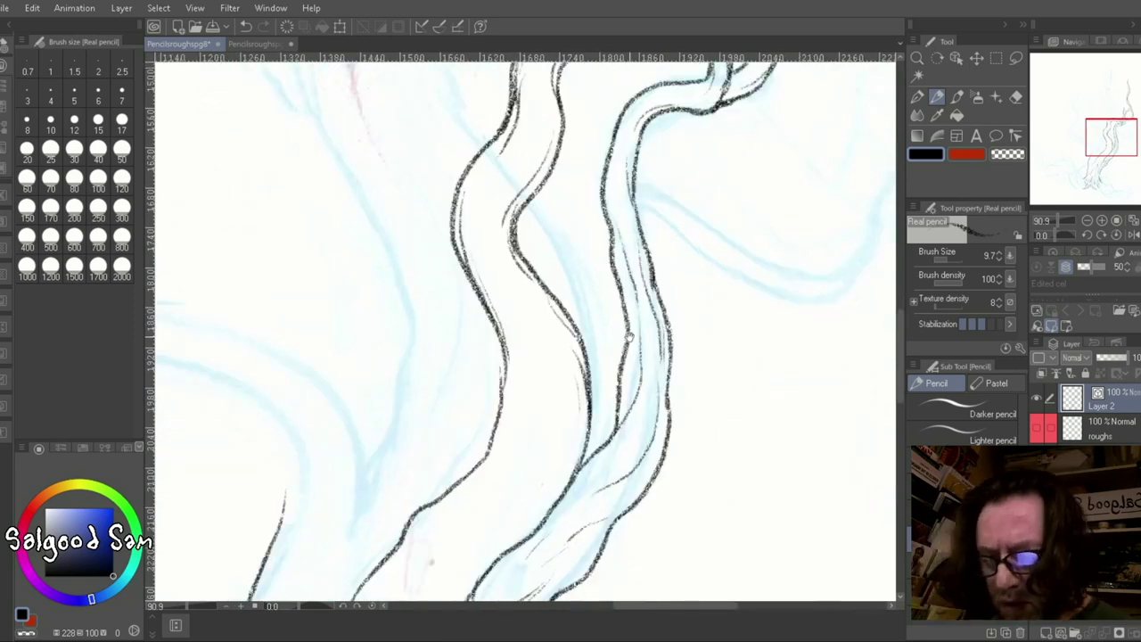
scroll(629, 338, down, 2)
mouse_move(533, 401)
mouse_down()
mouse_move(526, 441)
mouse_move(571, 463)
mouse_up()
key(ctrl+z)
key(ctrl+z)
key(ctrl+z)
key(ctrl+z)
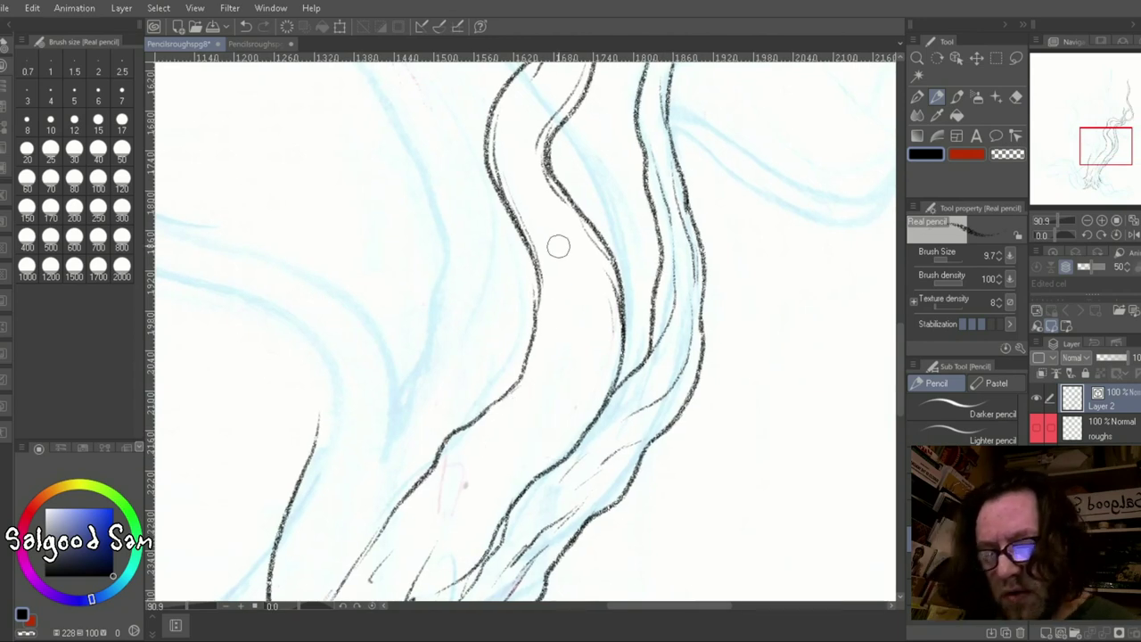
mouse_move(540, 277)
mouse_down()
mouse_move(510, 403)
mouse_move(436, 470)
mouse_up()
drag(442, 460, 396, 514)
drag(558, 451, 491, 531)
drag(621, 325, 570, 442)
scroll(570, 442, down, 2)
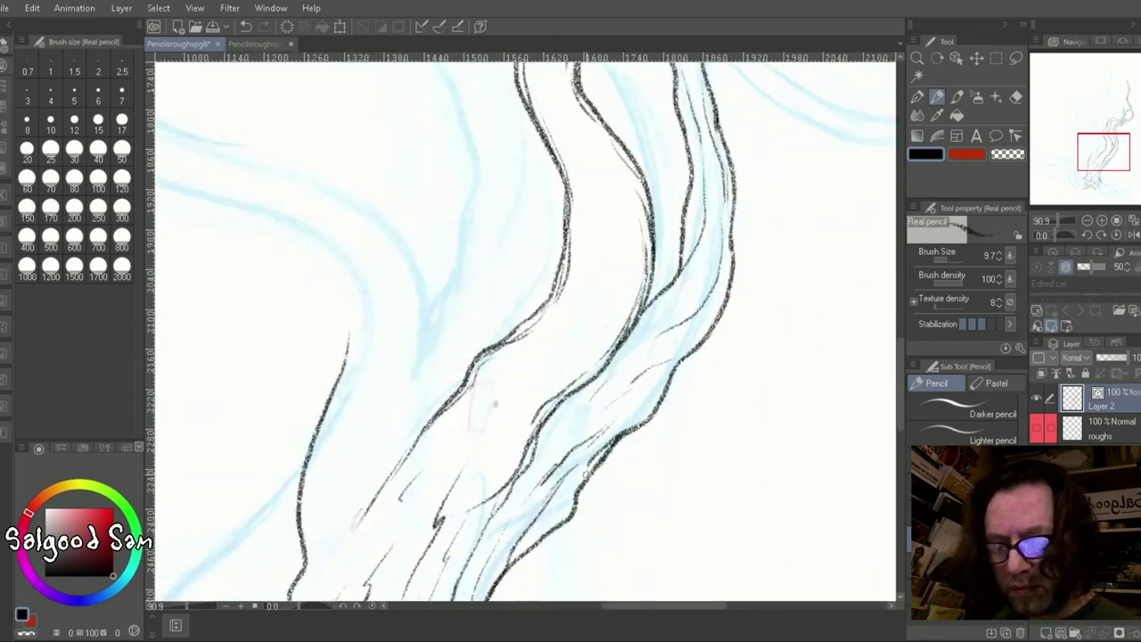
Add detail strokes along the middle trunk strands.
drag(687, 220, 662, 377)
scroll(565, 321, down, 2)
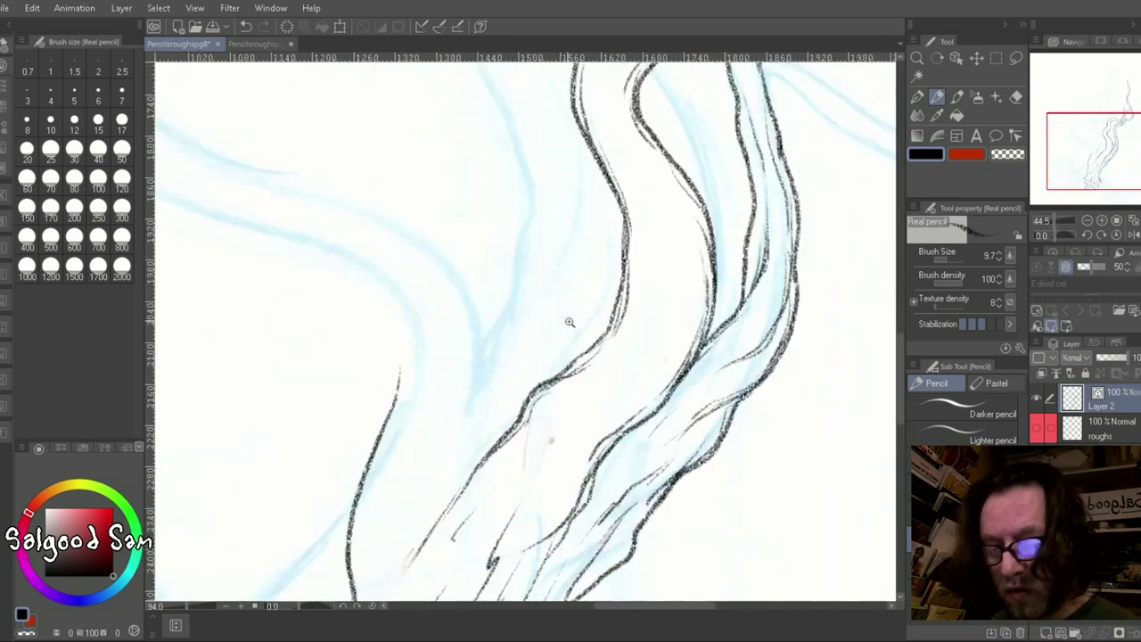
drag(496, 317, 472, 358)
drag(624, 244, 560, 392)
scroll(481, 153, down, 2)
drag(480, 153, 601, 410)
drag(615, 365, 584, 504)
scroll(601, 466, down, 5)
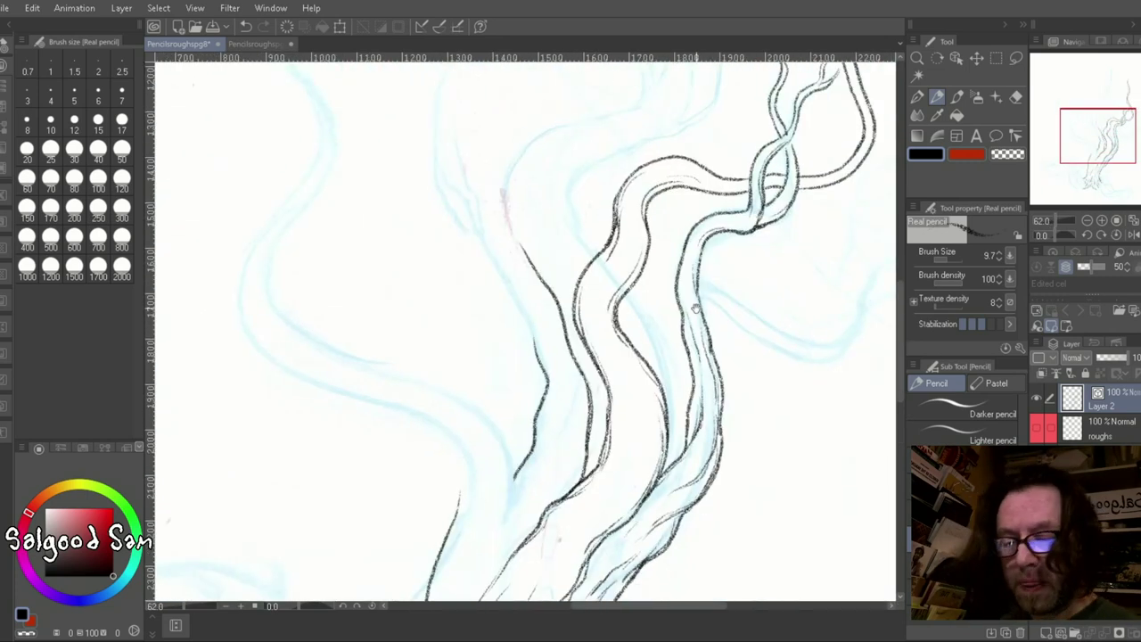
drag(588, 330, 508, 508)
mouse_move(518, 255)
mouse_down()
mouse_move(488, 196)
mouse_move(545, 437)
mouse_up()
scroll(545, 401, up, 2)
Redraw a strand stroke, line a lower strand, and curve a strand out right.
mouse_move(545, 339)
mouse_down()
mouse_move(531, 231)
mouse_move(553, 326)
mouse_up()
key(ctrl+z)
drag(654, 189, 472, 251)
drag(624, 167, 499, 200)
mouse_move(499, 246)
mouse_down()
mouse_move(473, 330)
mouse_move(525, 370)
mouse_up()
scroll(542, 382, right, 3)
mouse_move(450, 334)
mouse_down()
mouse_move(463, 416)
mouse_move(453, 506)
mouse_up()
drag(492, 317, 604, 359)
drag(525, 355, 708, 253)
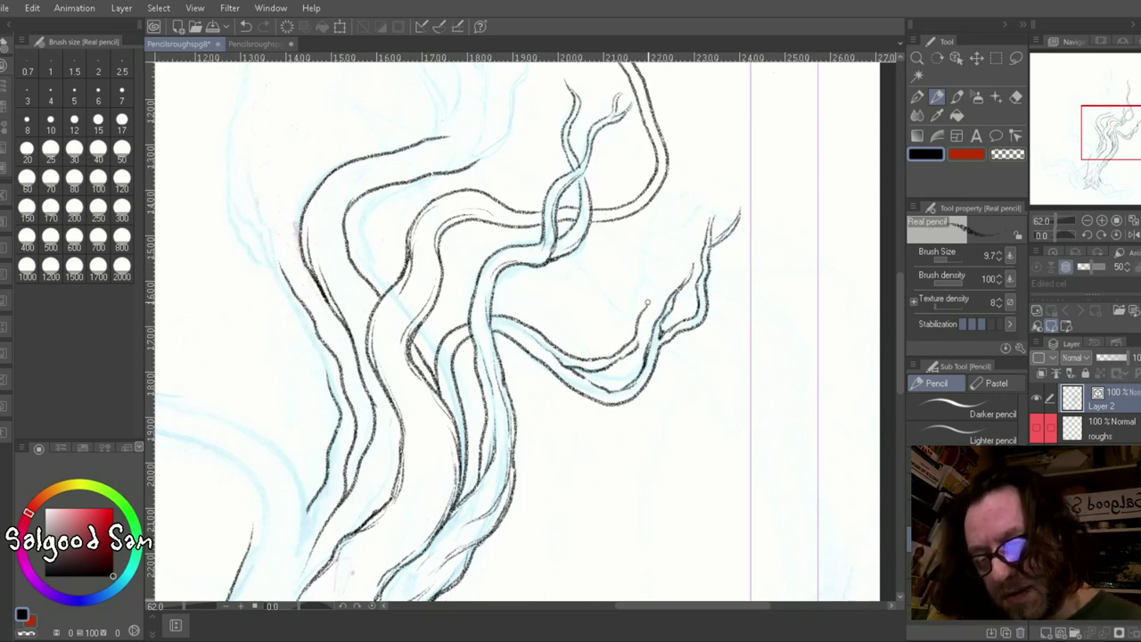
Double the strand lines and draw thin branches reaching up-left.
scroll(590, 363, up, 5)
mouse_move(647, 303)
mouse_down()
mouse_move(638, 348)
mouse_move(612, 229)
mouse_move(537, 381)
mouse_move(544, 272)
mouse_up()
scroll(537, 382, up, 4)
mouse_move(545, 277)
mouse_down()
mouse_move(508, 468)
mouse_move(458, 278)
mouse_move(424, 337)
mouse_up()
drag(424, 337, 419, 174)
drag(387, 171, 412, 265)
drag(419, 139, 420, 261)
drag(426, 350, 472, 467)
drag(440, 406, 487, 540)
Draw an upper-right branch with tip strokes and a long branch curving up-left.
scroll(499, 356, down, 5)
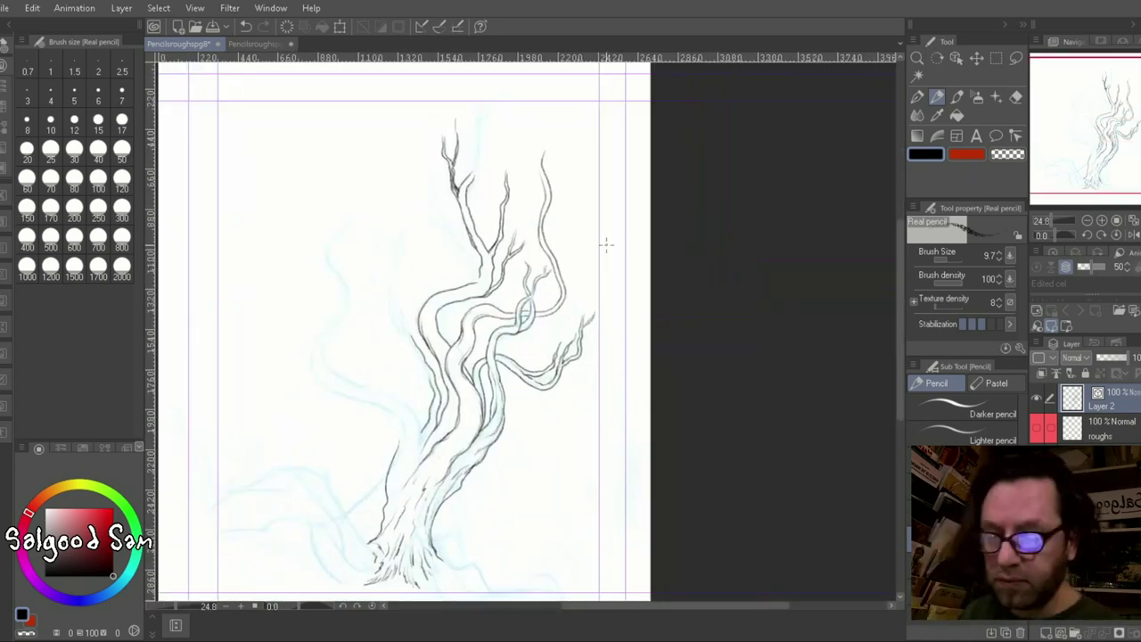
scroll(499, 357, up, 4)
drag(481, 284, 552, 219)
drag(554, 189, 513, 248)
mouse_move(480, 133)
mouse_down()
mouse_move(495, 201)
mouse_move(470, 282)
mouse_up()
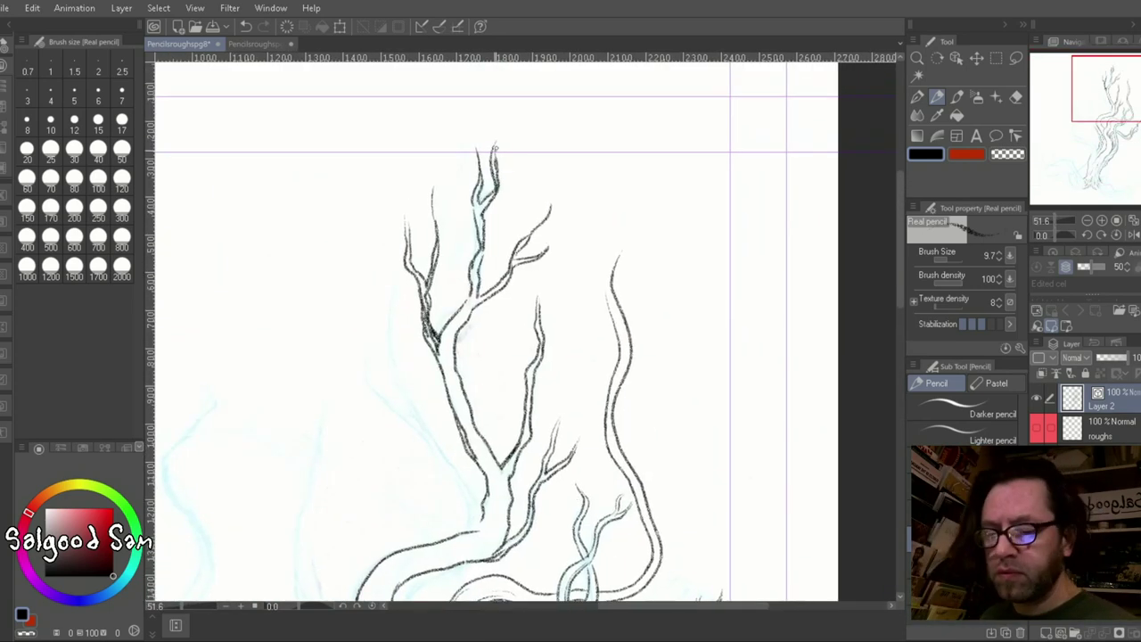
drag(535, 357, 615, 200)
drag(567, 359, 538, 310)
drag(522, 296, 439, 158)
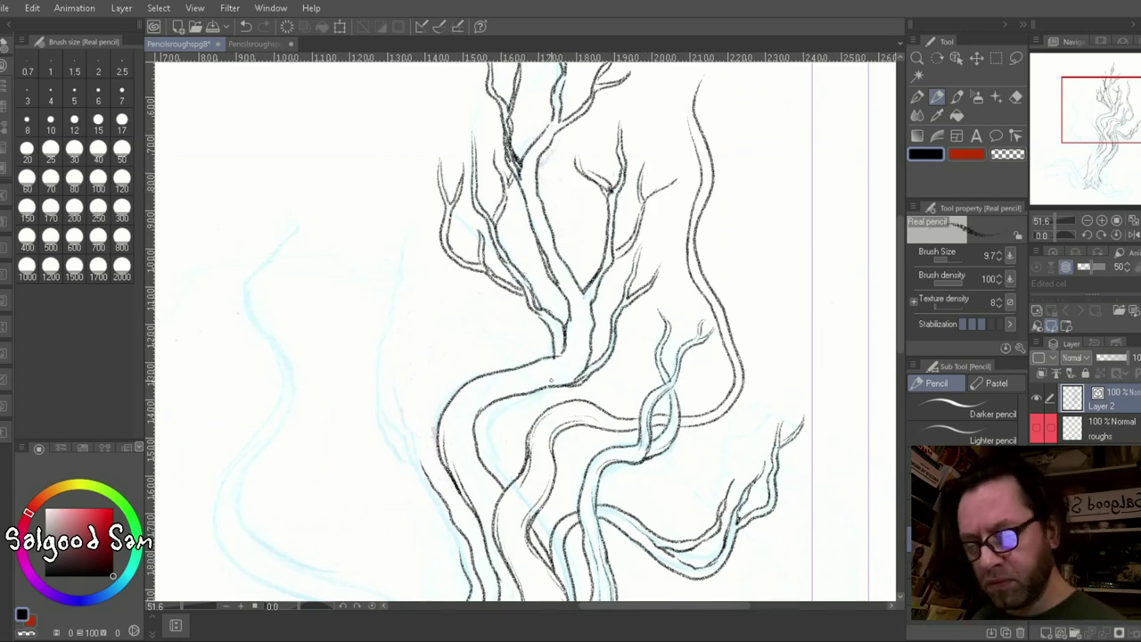
Ink the left branch over its blue guide with a parallel line and extend the trunk outline.
drag(550, 381, 582, 252)
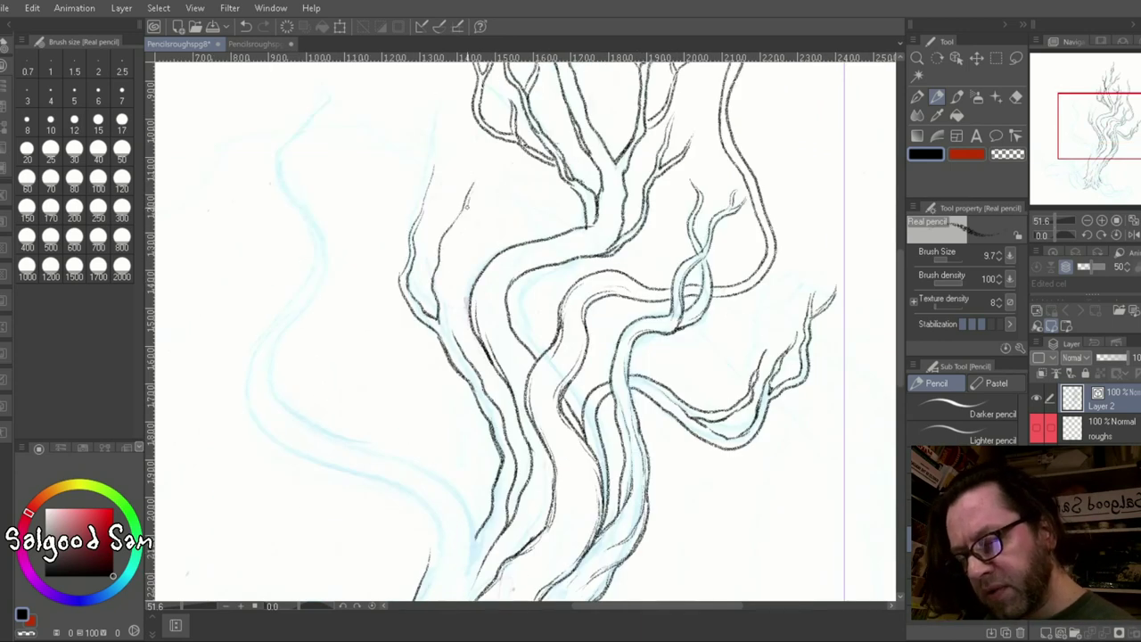
mouse_move(534, 356)
mouse_down()
mouse_move(551, 392)
mouse_move(584, 419)
mouse_up()
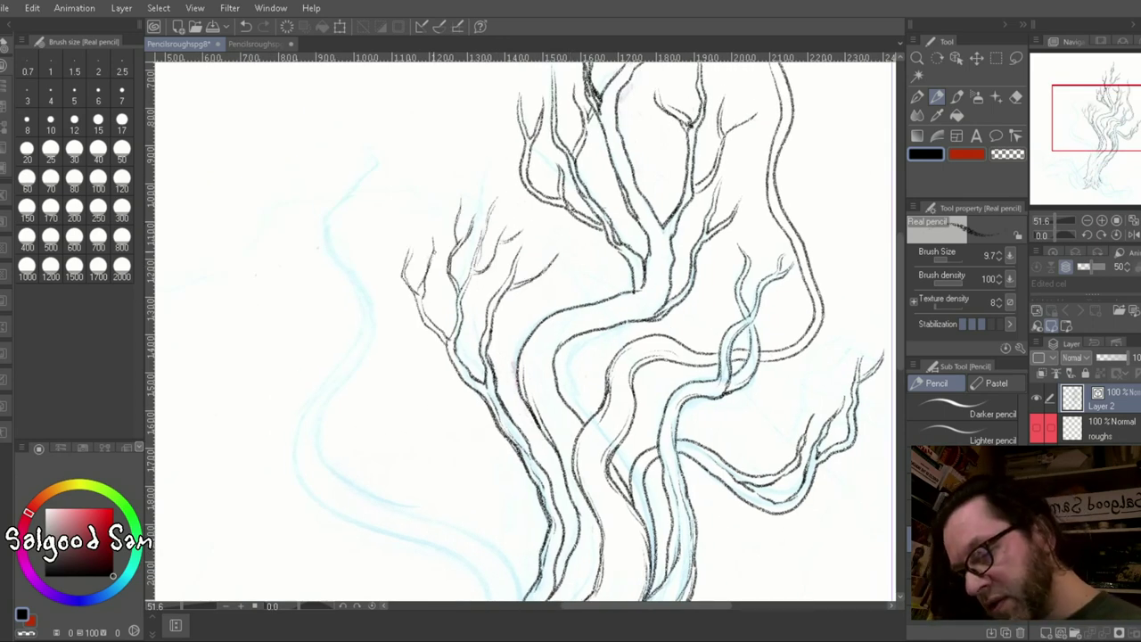
scroll(419, 250, down, 2)
scroll(466, 120, up, 2)
drag(475, 122, 398, 419)
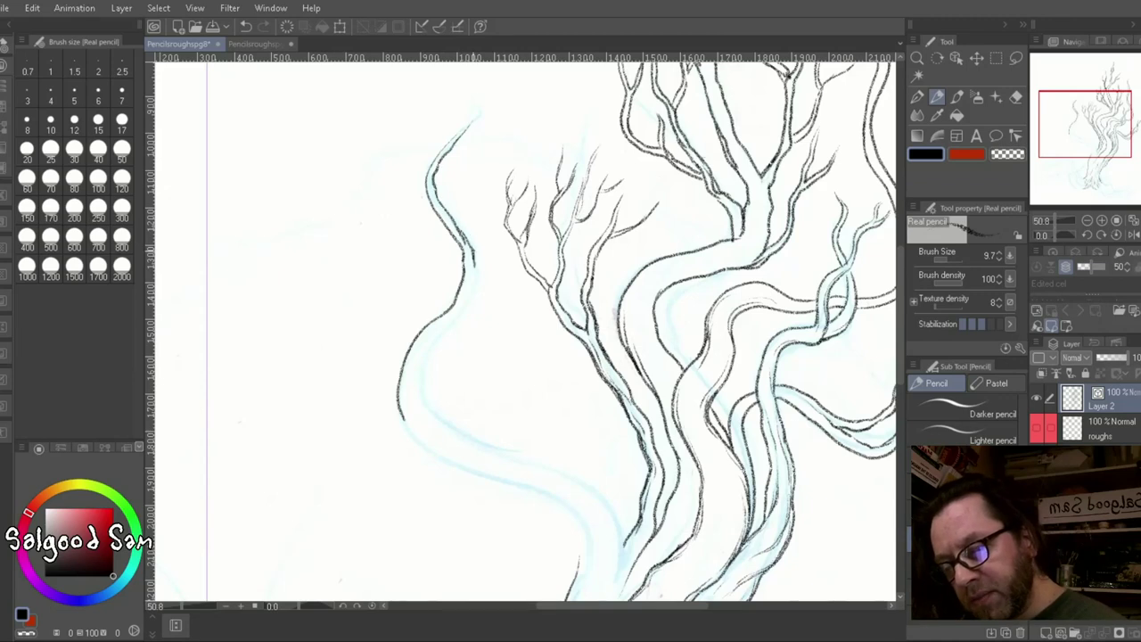
drag(476, 250, 410, 390)
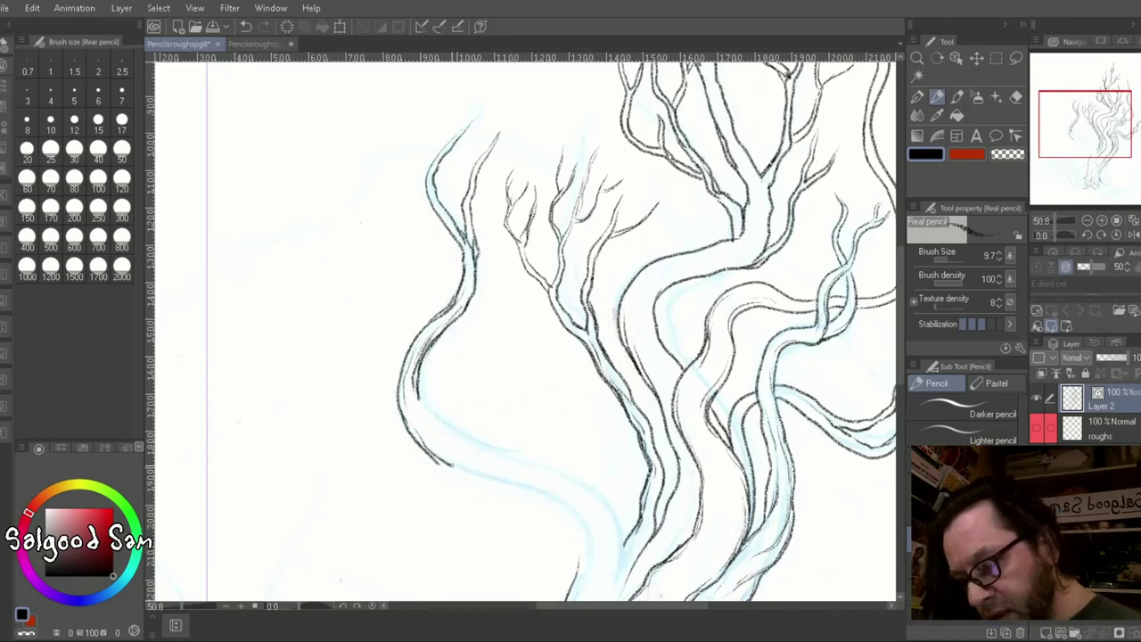
drag(450, 464, 576, 517)
Check the lower trunk, then zoom out to view the whole tree page.
drag(485, 411, 497, 361)
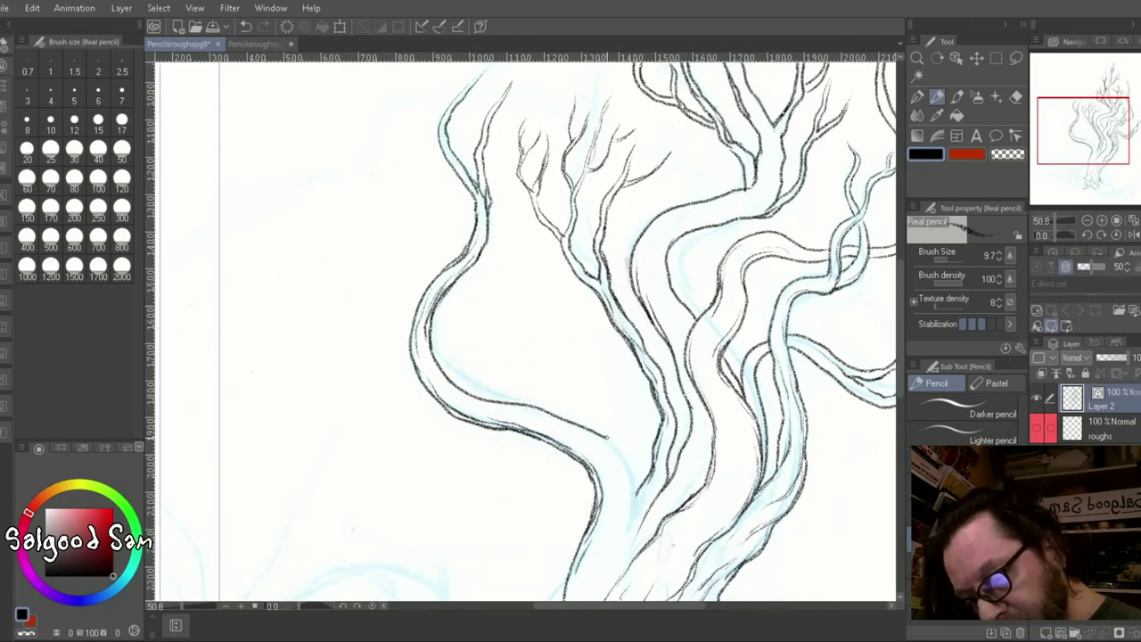
drag(624, 401, 653, 285)
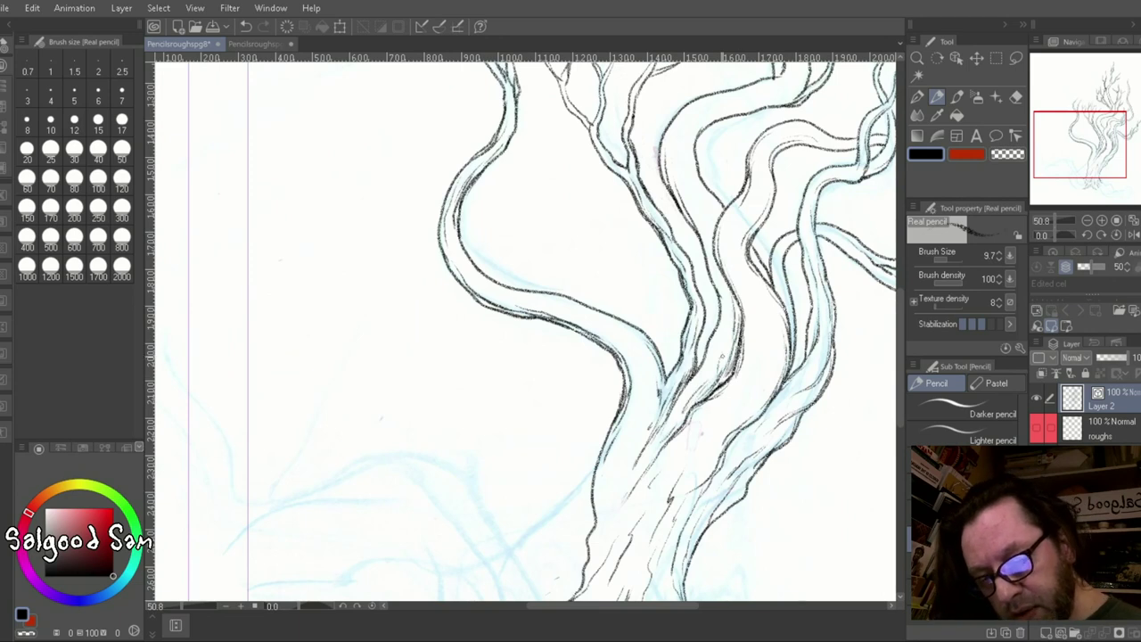
drag(624, 401, 630, 343)
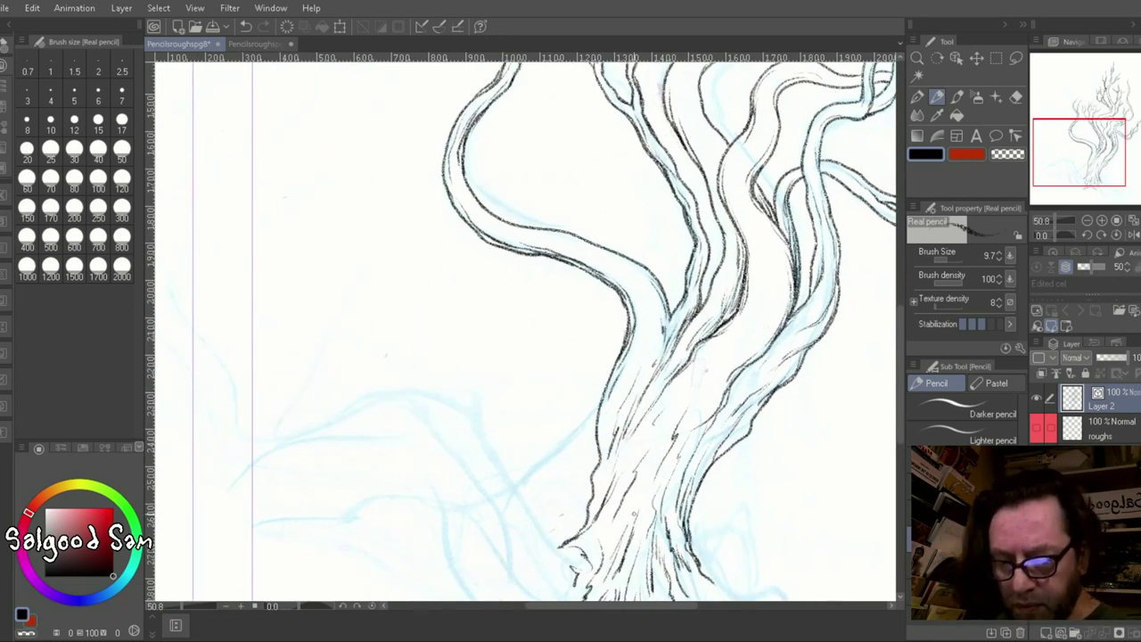
alt+click(796, 456)
alt+click(767, 475)
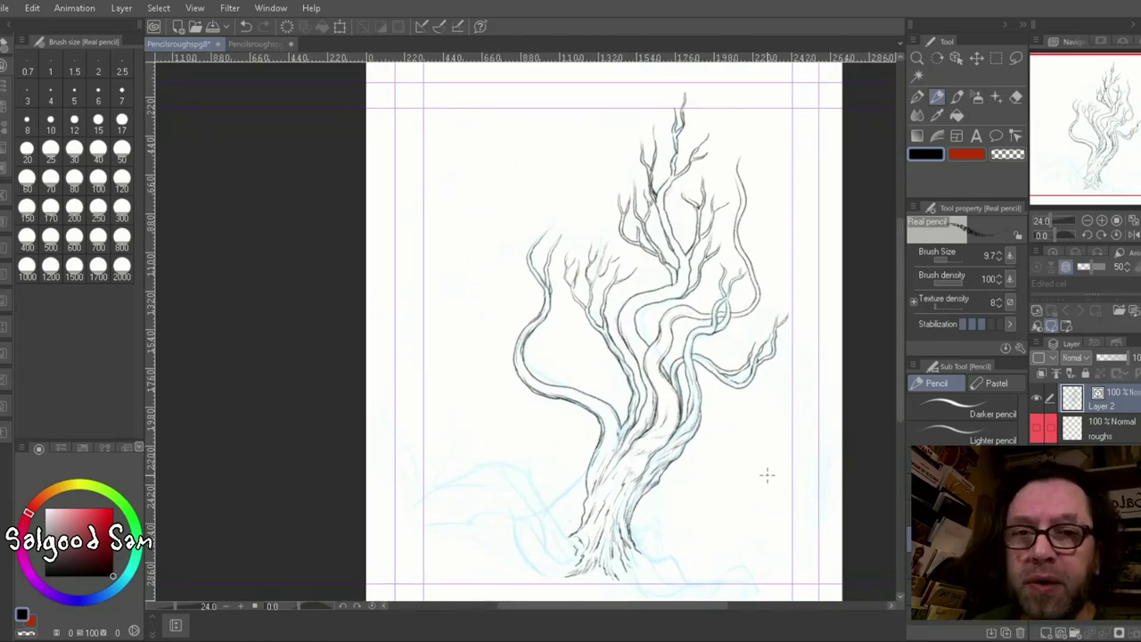
Pencil a side branch off the trunk's right, sprout twigs from it, and reinforce its lower lines.
scroll(767, 475, up, 5)
mouse_move(588, 468)
mouse_down()
mouse_move(739, 456)
mouse_move(819, 465)
mouse_up()
drag(713, 472, 837, 424)
drag(761, 487, 477, 522)
drag(570, 499, 655, 445)
drag(534, 473, 615, 401)
drag(620, 510, 711, 505)
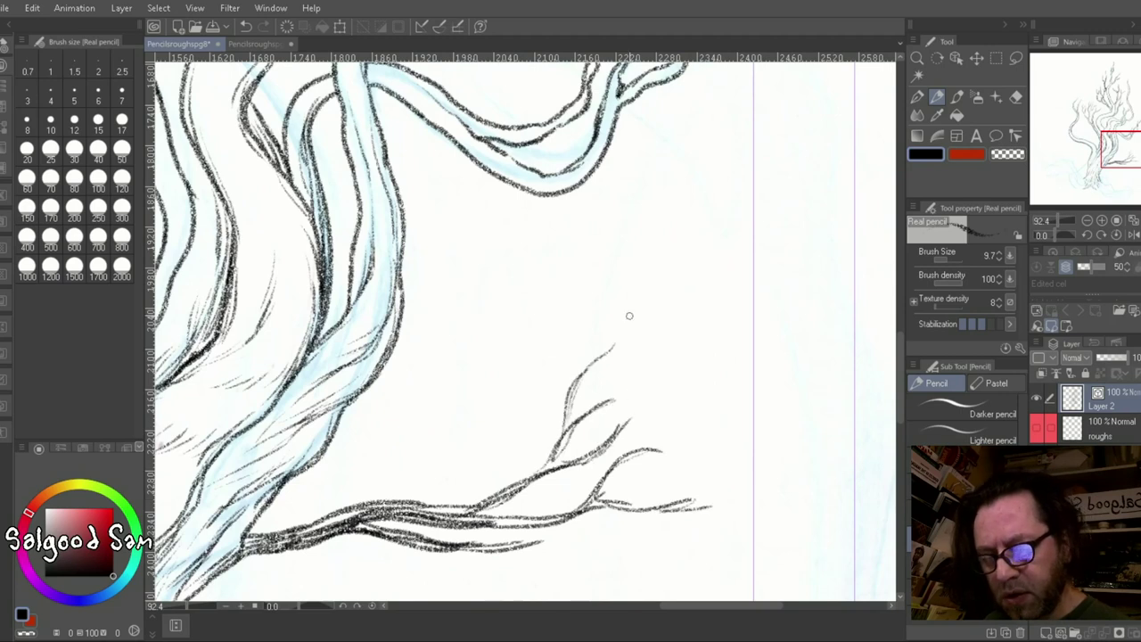
drag(557, 464, 615, 346)
drag(602, 406, 681, 357)
drag(656, 454, 731, 434)
drag(535, 517, 574, 485)
drag(532, 558, 651, 519)
drag(595, 575, 724, 522)
Hatch bark texture into the trunk with short diagonal pencil strokes.
scroll(526, 329, down, 3)
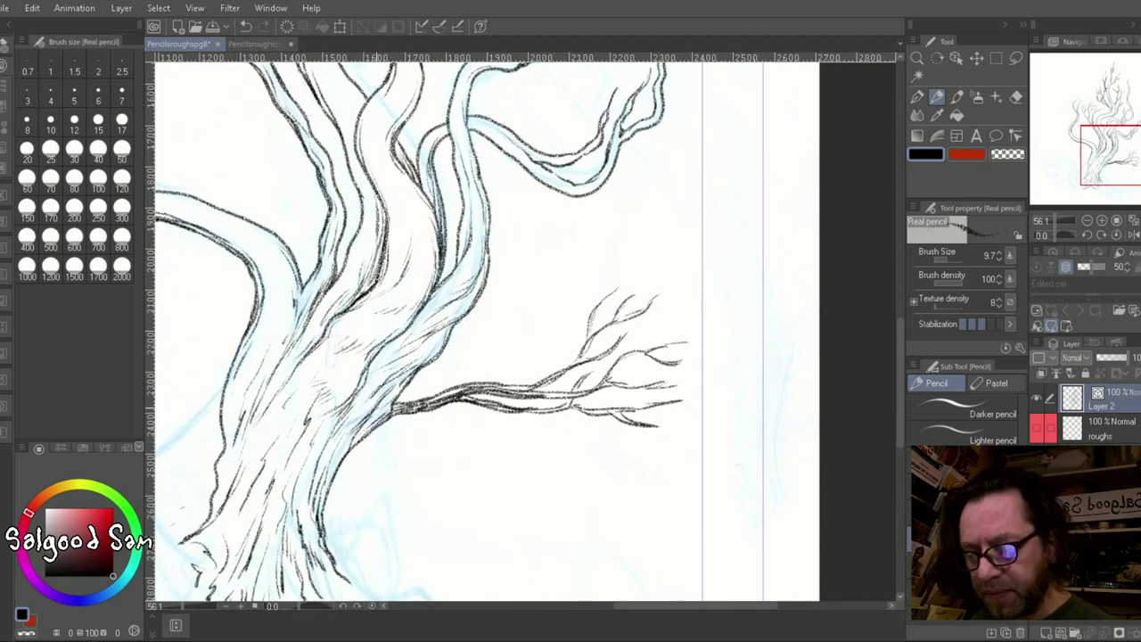
drag(415, 365, 462, 315)
drag(448, 319, 488, 253)
drag(381, 357, 435, 303)
drag(342, 419, 416, 330)
Bring the upper branches into view and add strokes along the middle branch and upper-left twigs.
scroll(589, 542, down, 3)
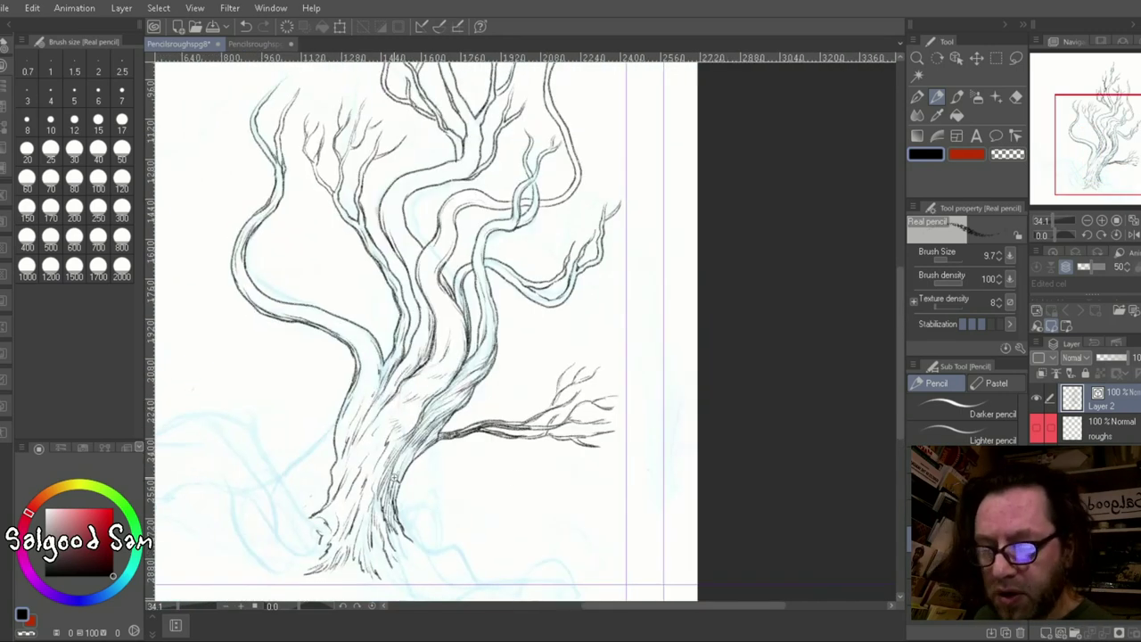
scroll(589, 542, up, 3)
scroll(589, 542, down, 4)
scroll(546, 464, up, 3)
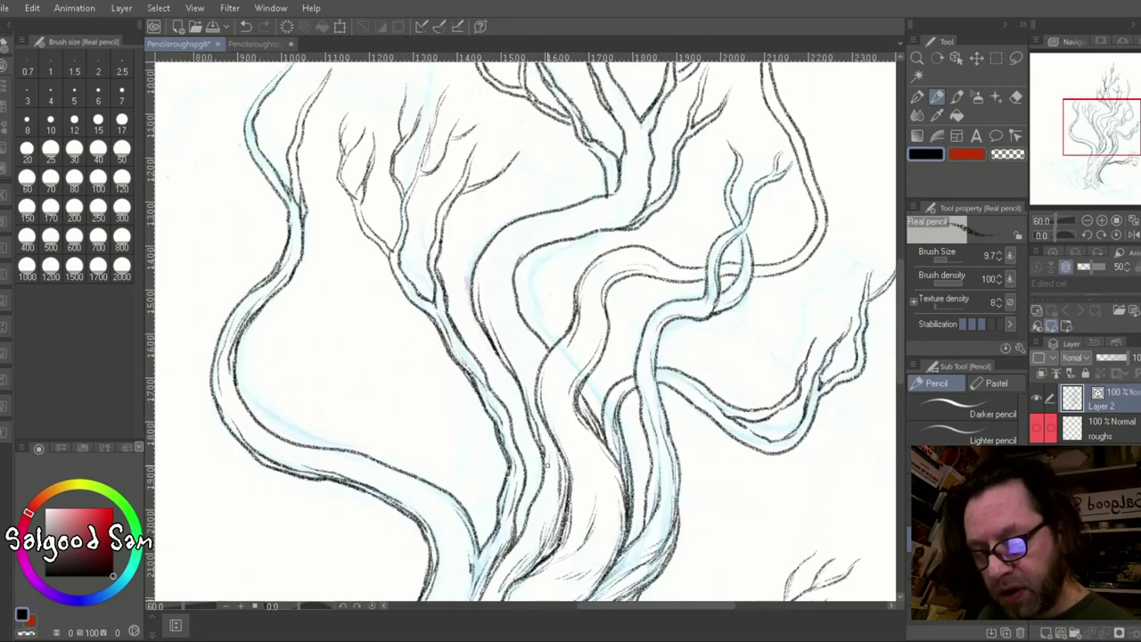
drag(579, 62, 609, 150)
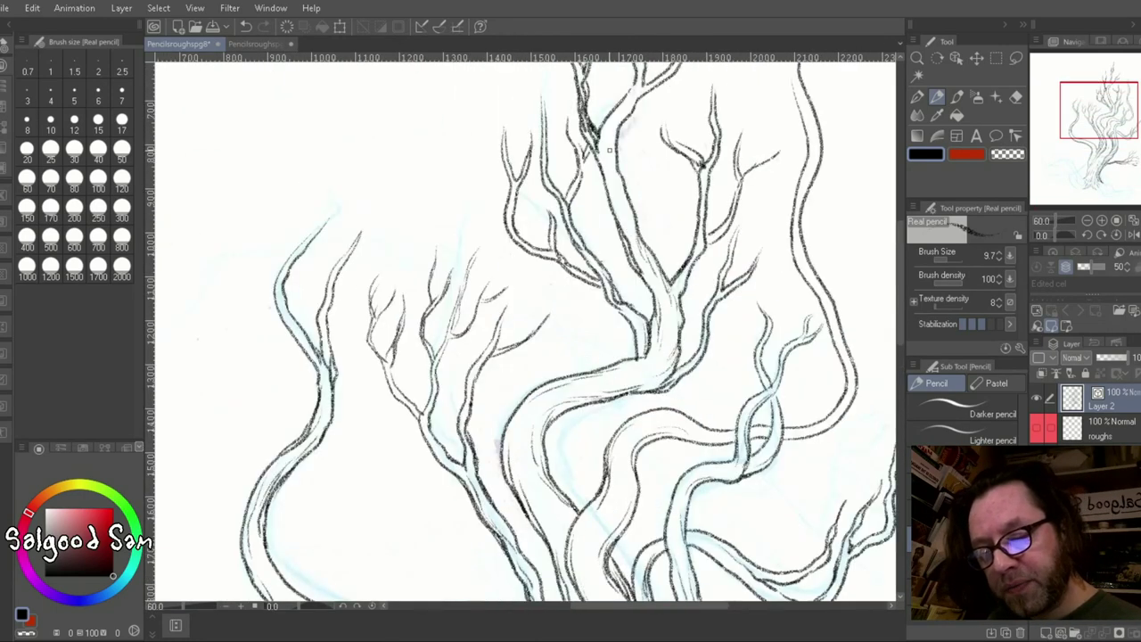
scroll(610, 328, up, 2)
scroll(526, 288, down, 3)
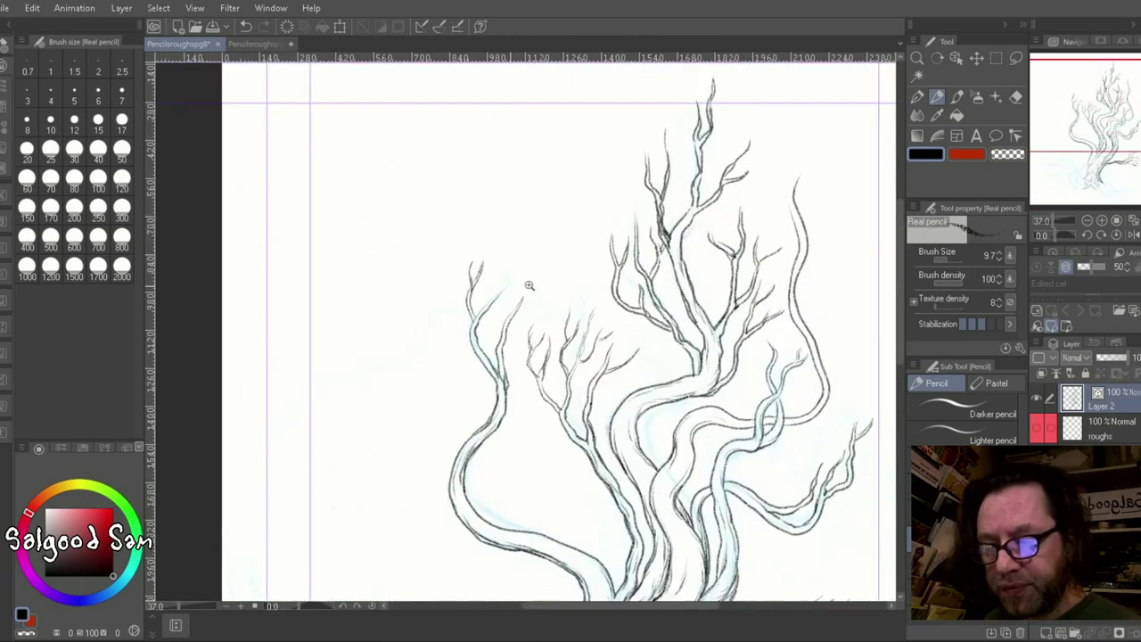
scroll(568, 222, up, 3)
drag(684, 366, 647, 490)
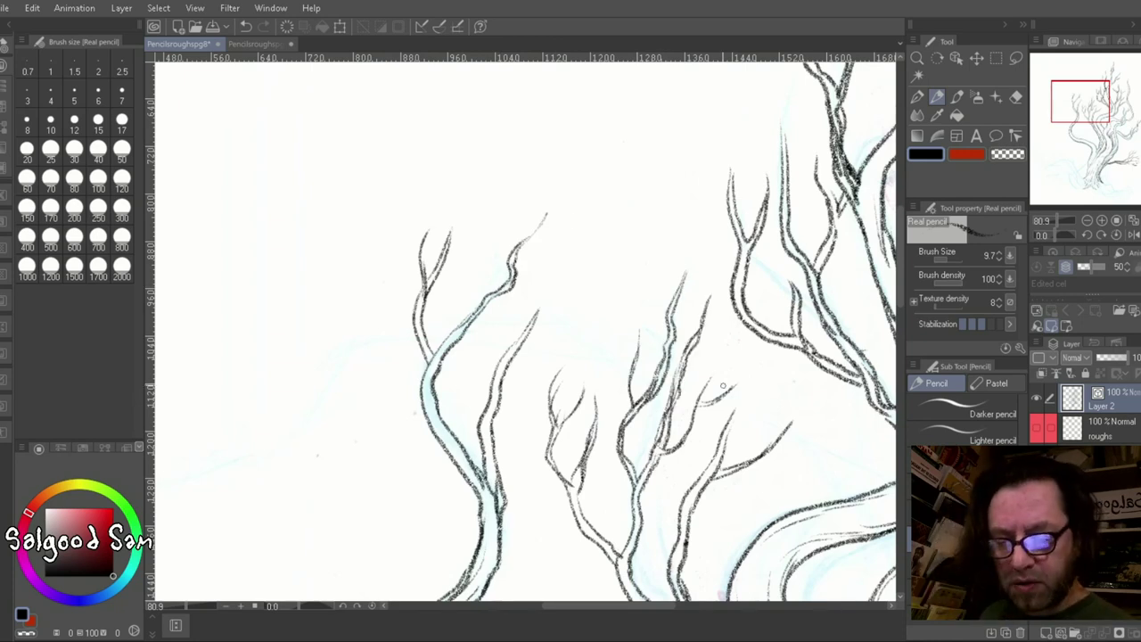
drag(751, 373, 740, 406)
drag(499, 406, 526, 365)
drag(523, 301, 565, 246)
Add several upward twig strokes to the upper branches.
scroll(534, 276, down, 2)
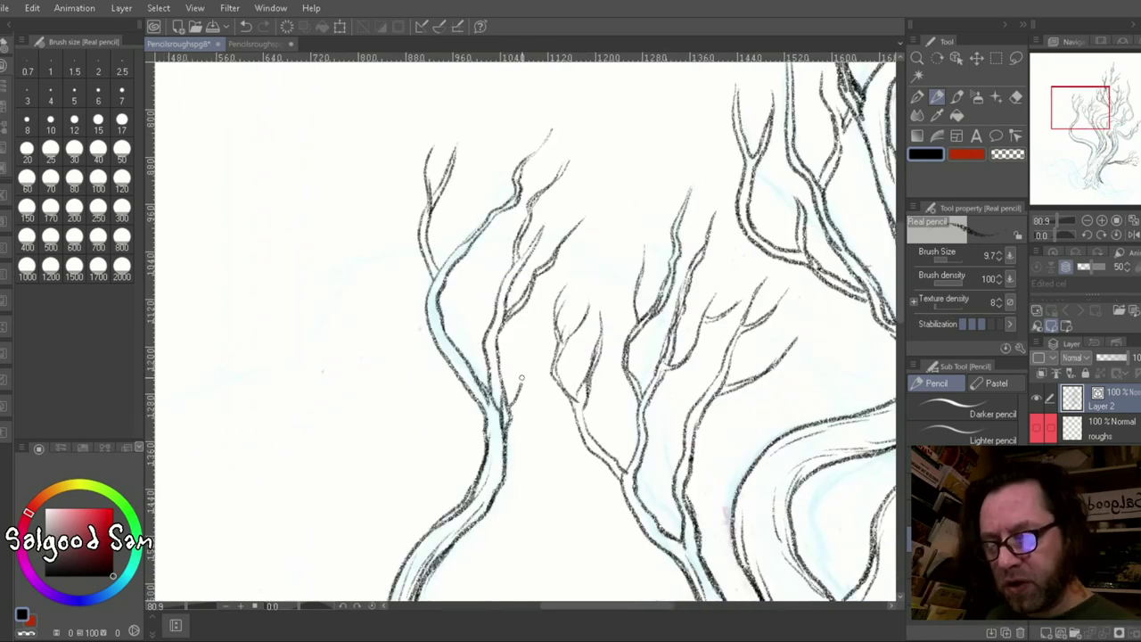
drag(512, 417, 530, 367)
drag(517, 379, 544, 323)
scroll(499, 338, down, 2)
mouse_move(504, 378)
mouse_down()
mouse_move(486, 312)
mouse_move(448, 248)
mouse_up()
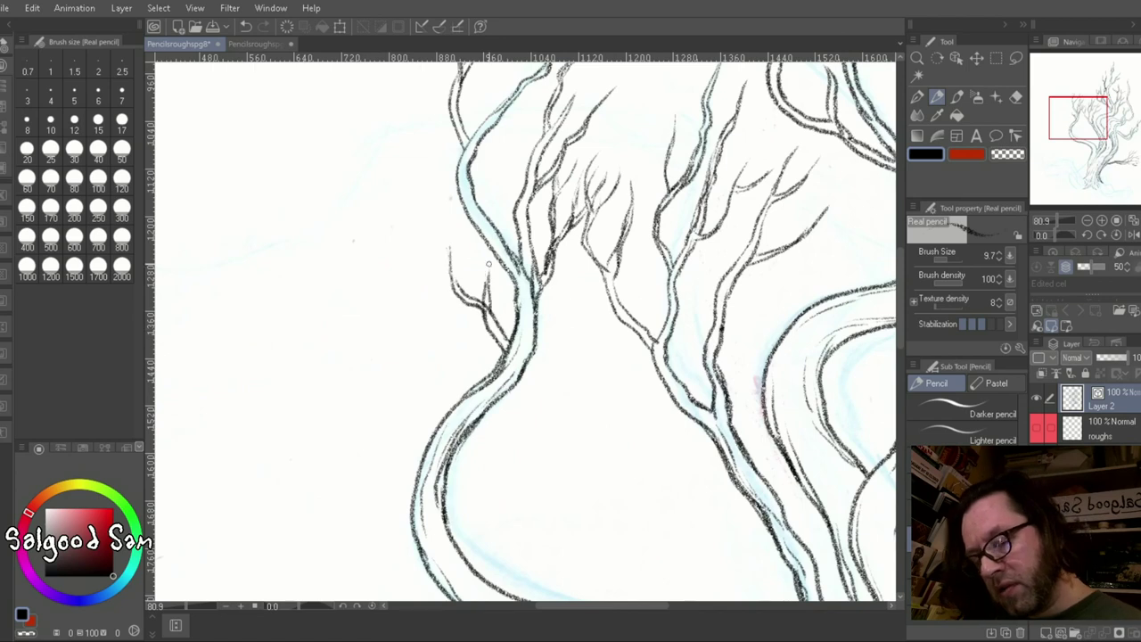
drag(494, 285, 481, 244)
mouse_move(463, 281)
mouse_down()
mouse_move(414, 210)
mouse_move(452, 208)
mouse_up()
drag(423, 246, 416, 177)
mouse_move(499, 226)
mouse_down()
mouse_move(488, 175)
mouse_move(399, 98)
mouse_up()
Draw new branch strokes near the treetop and reinforce the wavy branch on the right.
scroll(525, 329, down, 3)
scroll(525, 330, up, 5)
drag(483, 205, 474, 105)
mouse_move(438, 307)
mouse_down()
mouse_move(373, 185)
mouse_move(383, 214)
mouse_up()
drag(540, 356, 492, 267)
scroll(540, 318, down, 2)
drag(481, 223, 464, 81)
scroll(534, 321, down, 2)
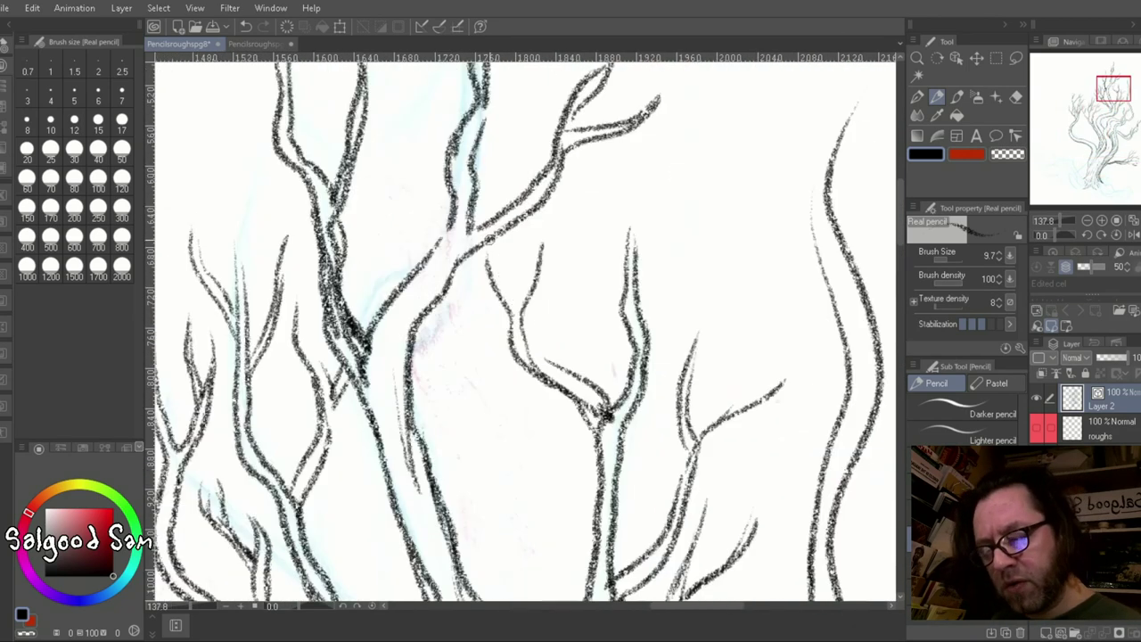
drag(535, 303, 499, 214)
drag(659, 258, 642, 125)
scroll(711, 408, down, 5)
scroll(711, 407, up, 3)
drag(628, 349, 643, 243)
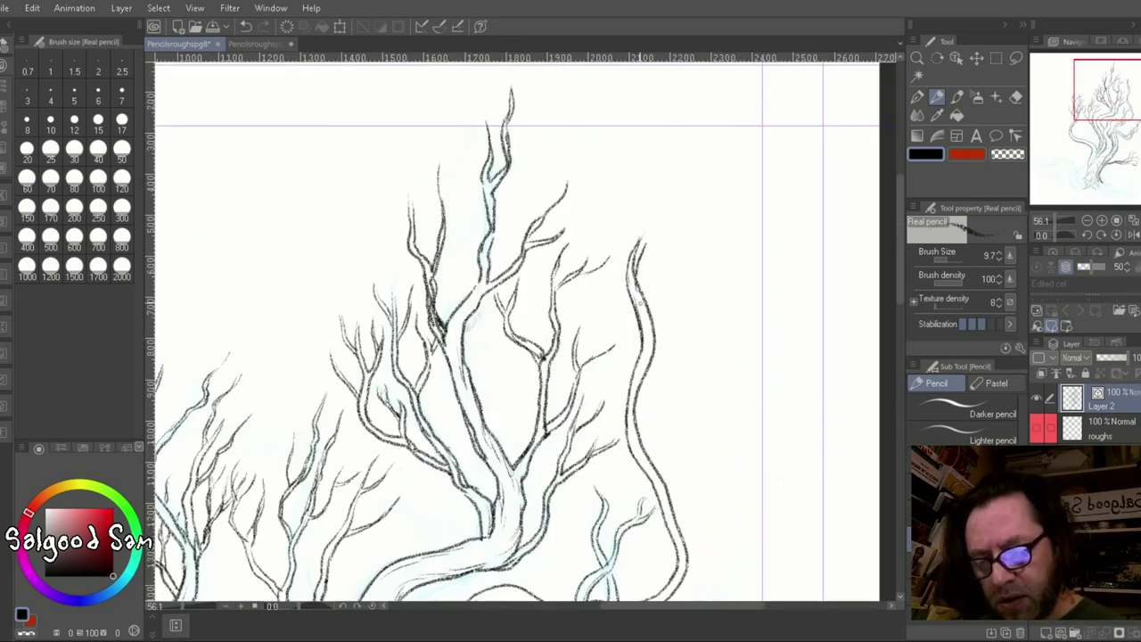
Add small finishing strokes to the branches.
scroll(517, 330, down, 3)
drag(677, 455, 646, 492)
scroll(535, 357, up, 3)
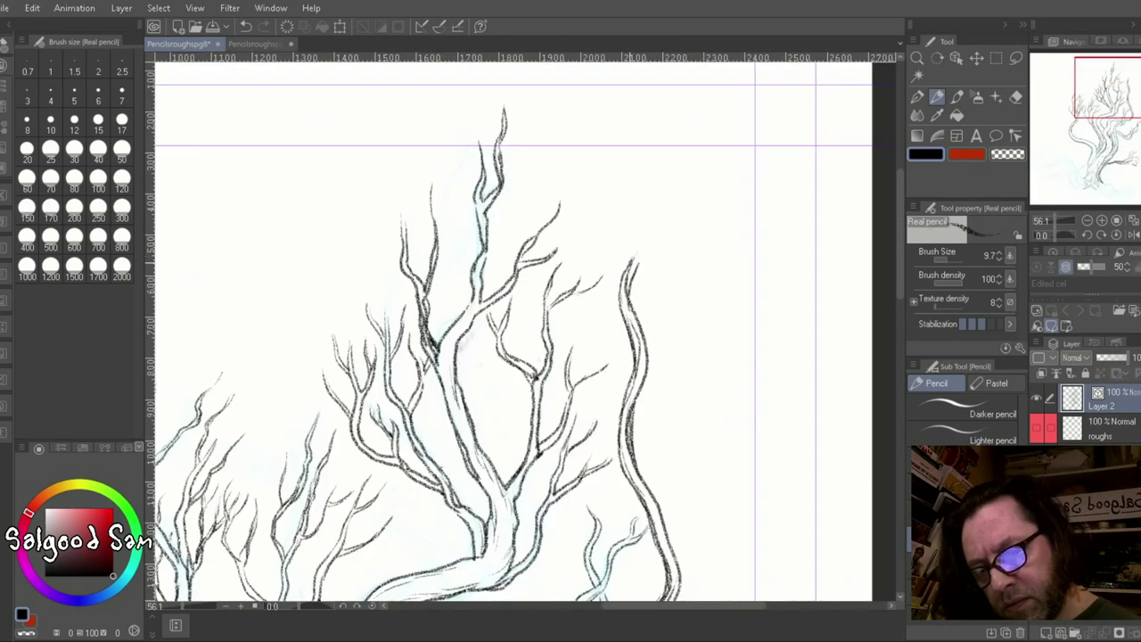
drag(642, 236, 630, 265)
Scribble a small rock at the base of the trunk.
scroll(689, 415, down, 3)
scroll(522, 423, up, 4)
scroll(535, 384, up, 2)
mouse_move(534, 384)
mouse_down()
mouse_move(526, 338)
mouse_move(561, 370)
mouse_move(558, 318)
mouse_move(482, 374)
mouse_move(570, 330)
mouse_move(633, 366)
mouse_move(526, 374)
mouse_move(570, 357)
mouse_up()
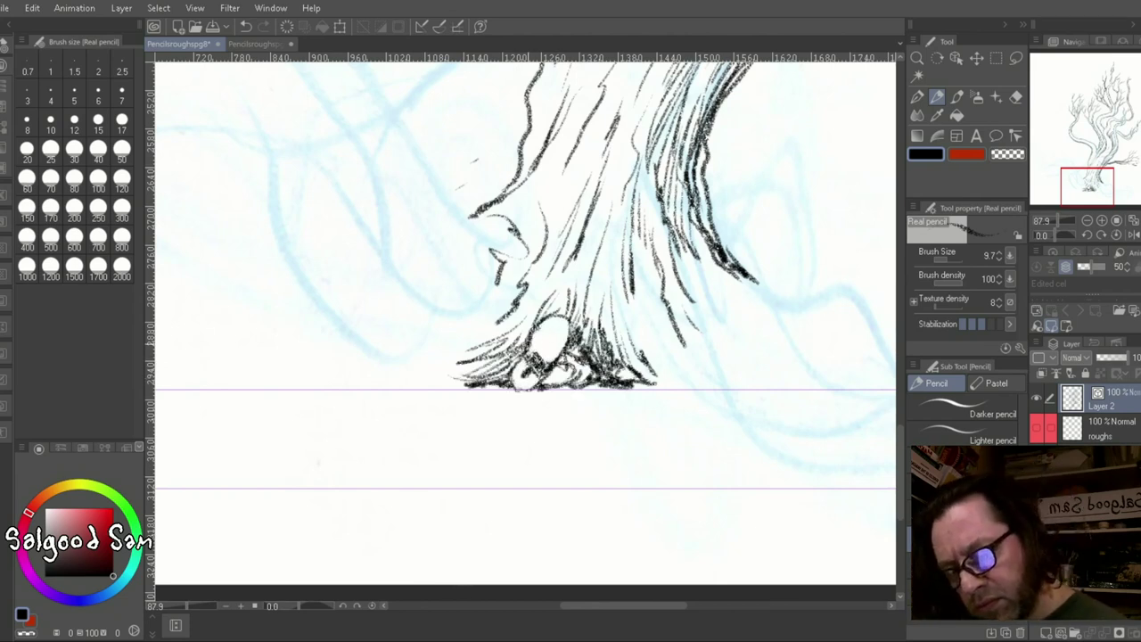
scroll(659, 420, down, 4)
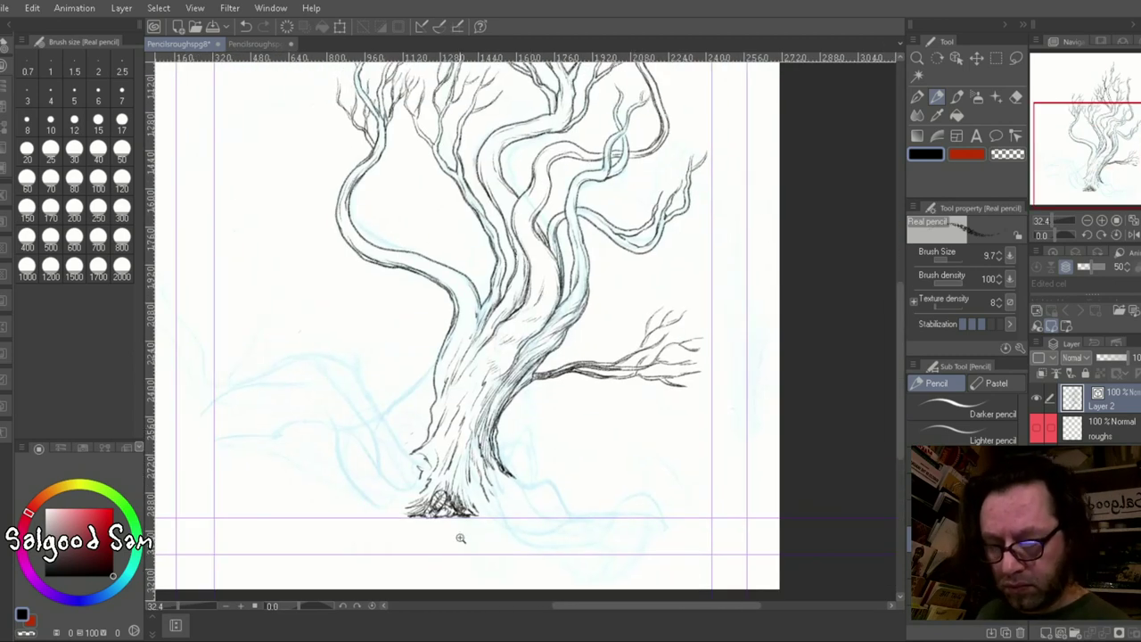
Shade the ground at the trunk base and draw a long root running right, briefly trying the eraser.
scroll(459, 535, up, 4)
drag(468, 492, 553, 507)
mouse_move(515, 447)
mouse_down()
mouse_move(701, 499)
mouse_move(777, 486)
mouse_move(841, 450)
mouse_move(713, 512)
mouse_up()
key(e)
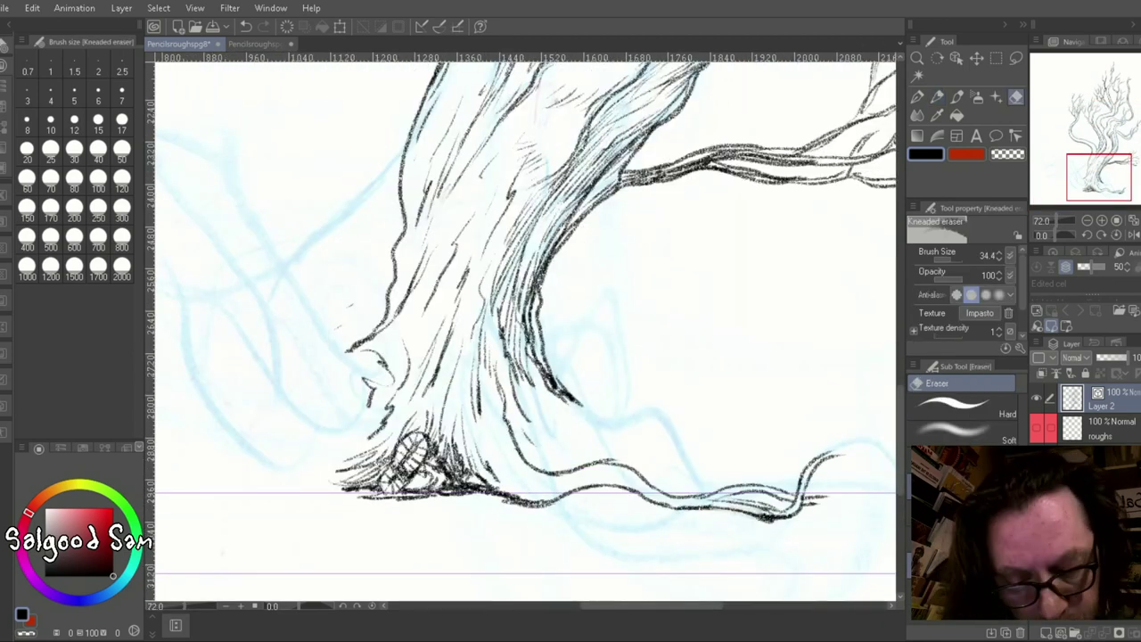
key(e)
key(p)
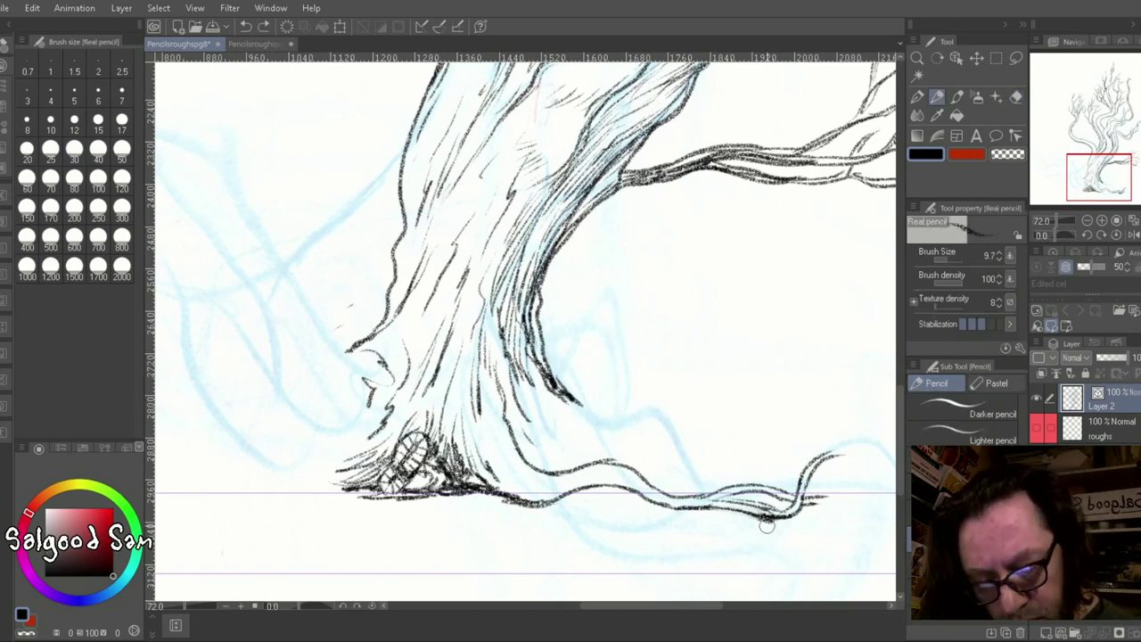
Darken the bottom root line and curl its end into a loop extending up to the right.
drag(793, 508, 552, 504)
drag(664, 504, 540, 499)
drag(829, 458, 833, 517)
mouse_move(833, 517)
mouse_down()
mouse_move(580, 517)
mouse_move(664, 510)
mouse_up()
drag(556, 473, 722, 415)
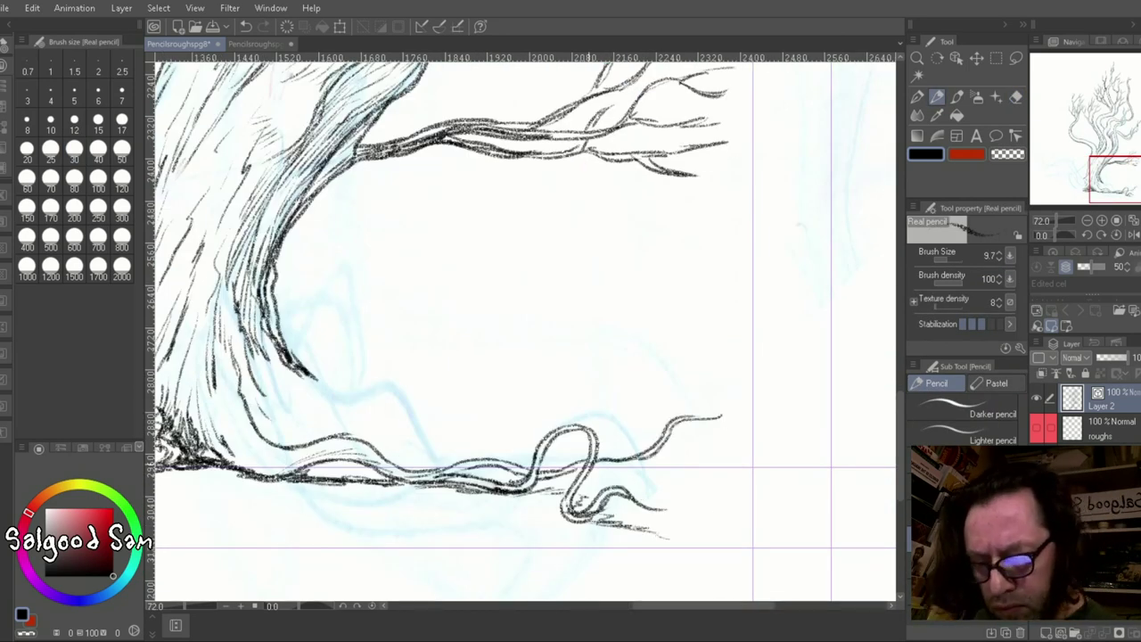
Draw a second wavy root above the first and a thick looping root below it.
drag(399, 448, 524, 441)
drag(432, 468, 643, 410)
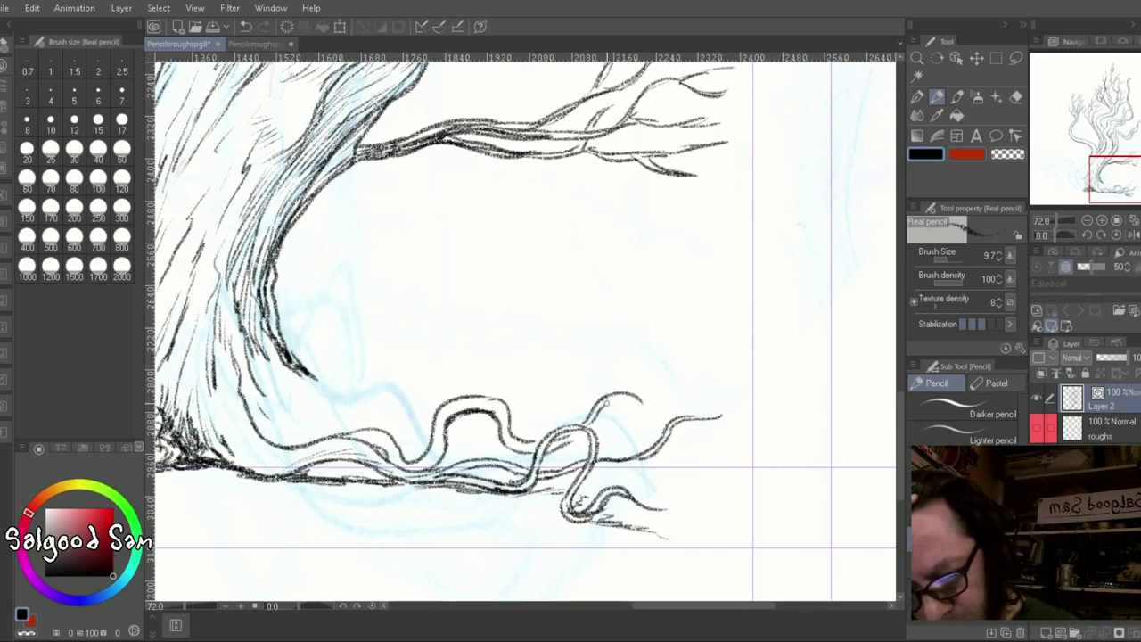
drag(599, 441, 663, 435)
mouse_move(370, 463)
mouse_down()
mouse_move(375, 512)
mouse_move(486, 485)
mouse_move(535, 560)
mouse_up()
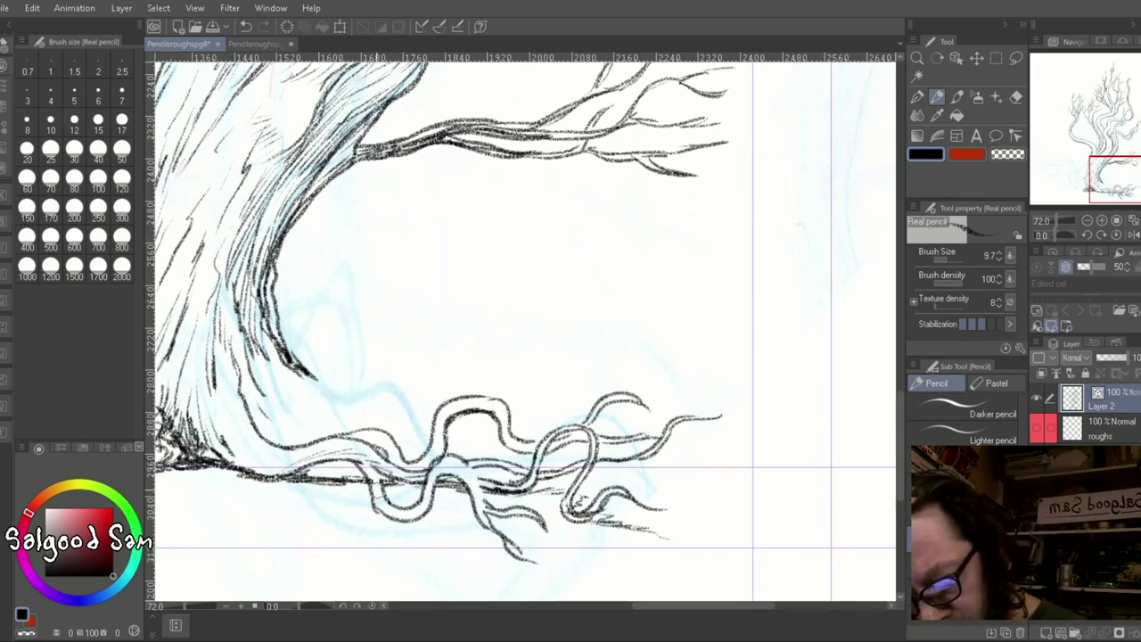
drag(433, 459, 508, 509)
drag(366, 451, 392, 501)
Darken the upper root line and hatch the lower root.
drag(268, 423, 397, 444)
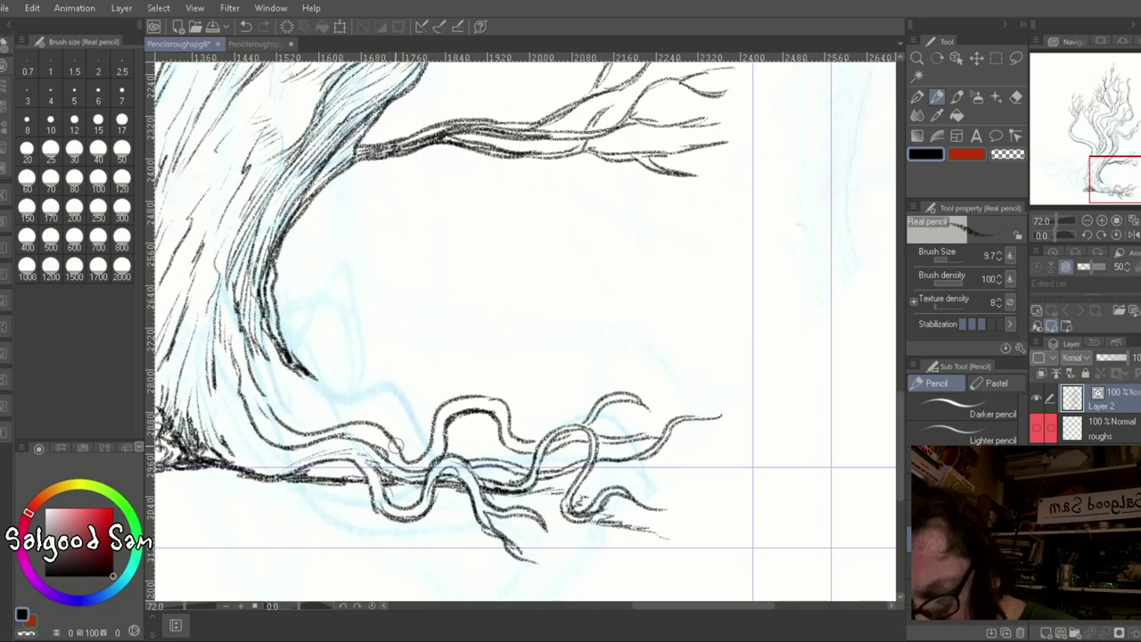
mouse_move(301, 474)
mouse_down()
mouse_move(365, 465)
mouse_move(371, 510)
mouse_up()
drag(403, 520, 477, 527)
drag(322, 488, 375, 508)
drag(474, 474, 751, 466)
drag(492, 523, 677, 536)
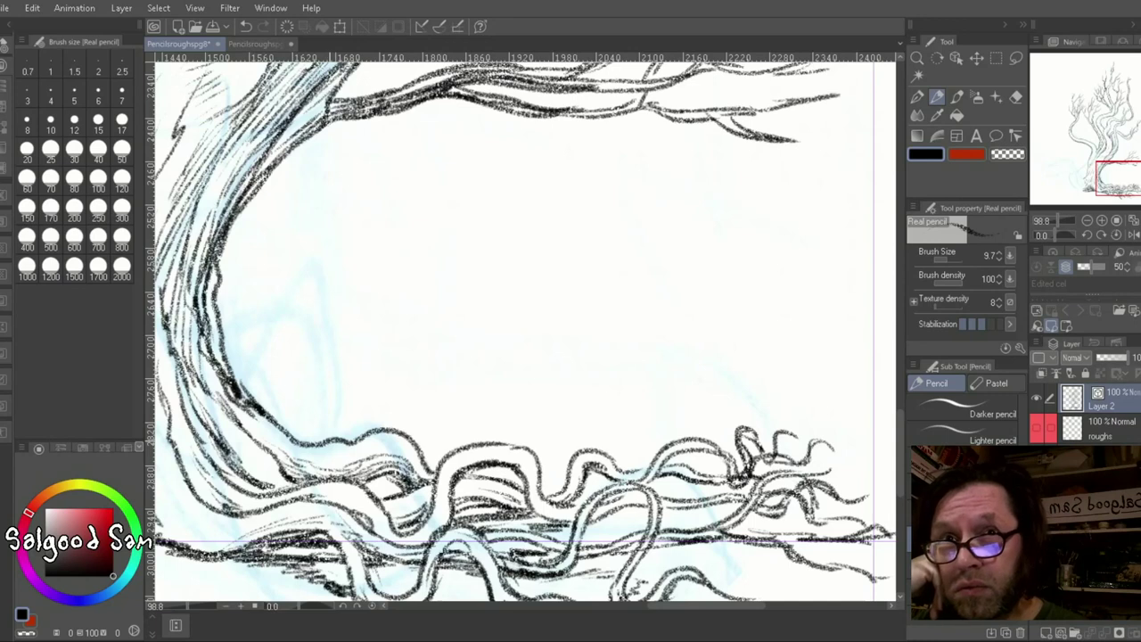
Add more looping root curves beside the trunk, then fit the whole page in view.
mouse_move(392, 426)
mouse_down()
mouse_move(258, 396)
mouse_move(330, 383)
mouse_up()
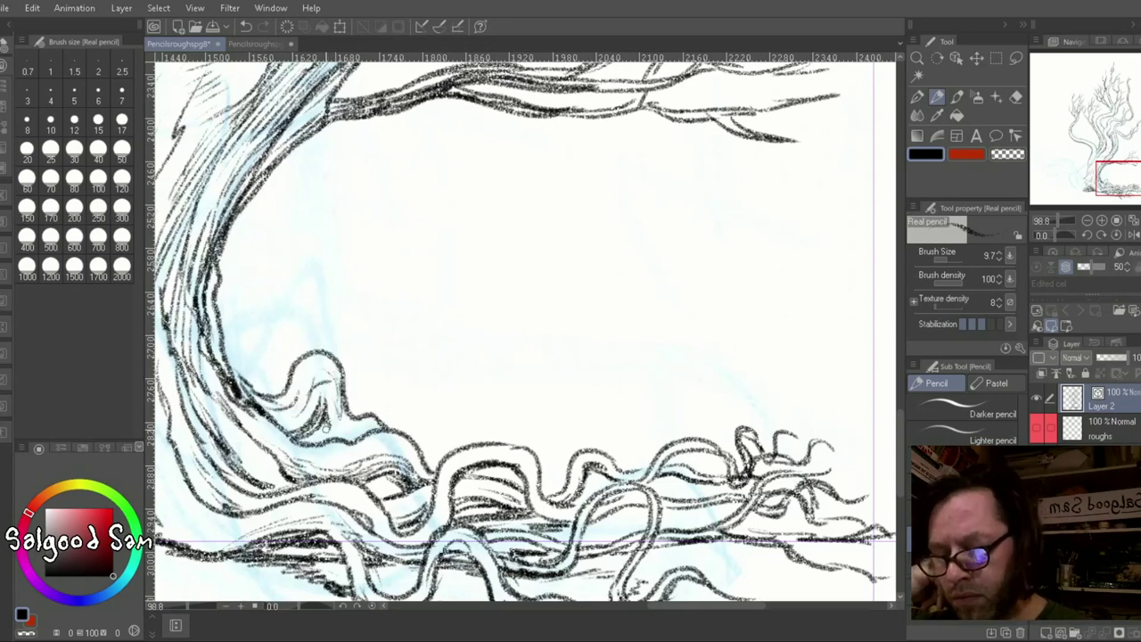
drag(326, 428, 378, 436)
mouse_move(513, 444)
mouse_down()
mouse_move(569, 457)
mouse_move(667, 426)
mouse_up()
mouse_move(423, 429)
mouse_down()
mouse_move(615, 423)
mouse_move(642, 411)
mouse_up()
drag(269, 437, 385, 385)
key(ctrl+0)
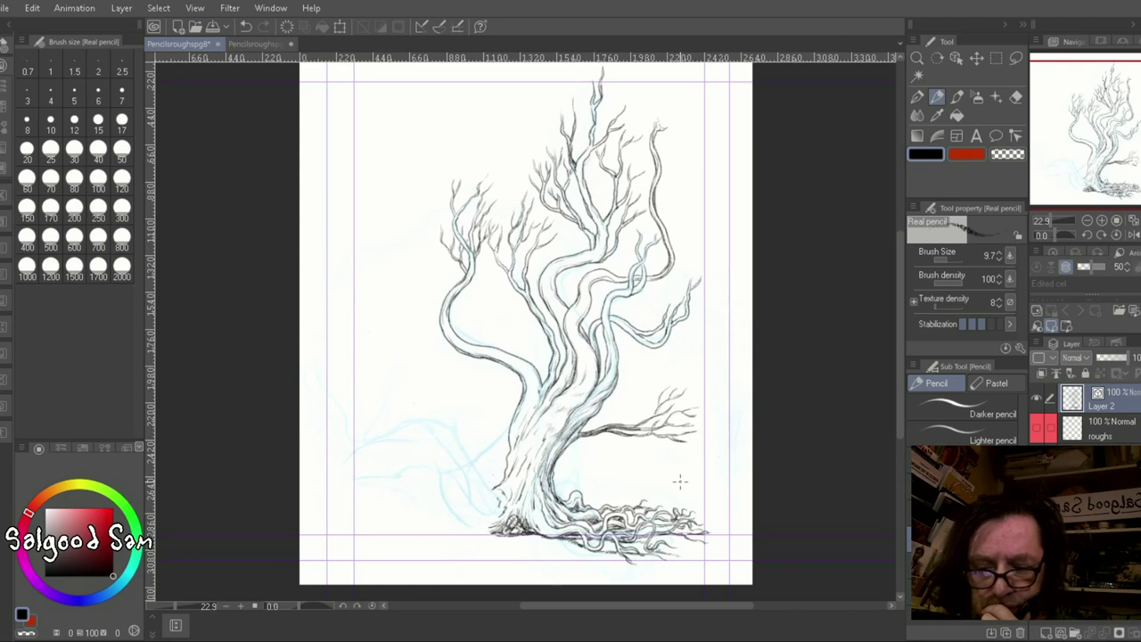
Zoom in and add twigs between the middle branches.
scroll(629, 311, up, 5)
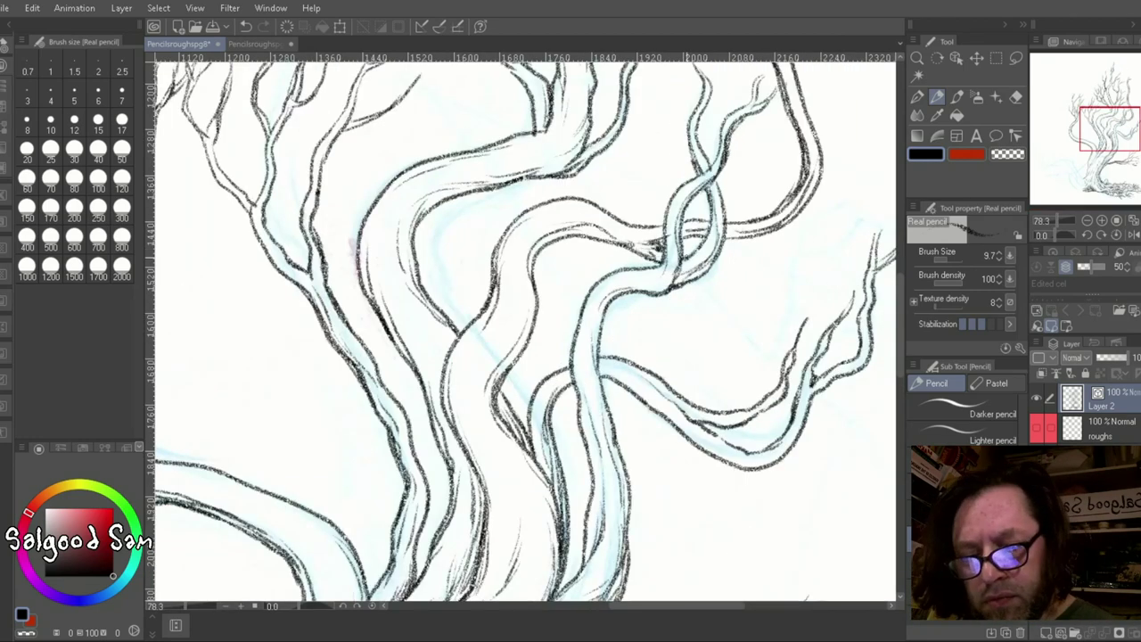
drag(704, 269, 860, 246)
mouse_move(721, 272)
mouse_down()
mouse_move(795, 305)
mouse_move(774, 344)
mouse_up()
drag(789, 289, 827, 276)
drag(765, 256, 824, 225)
drag(732, 278, 772, 282)
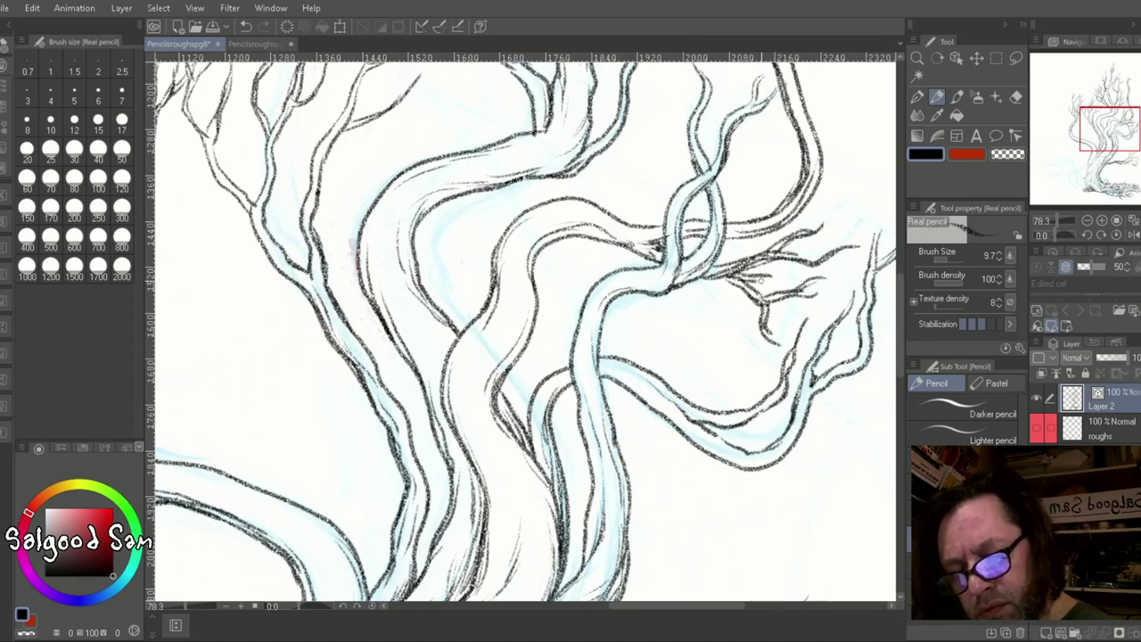
drag(731, 230, 753, 142)
Add more twigs among the branches and on the upper-right branches.
scroll(525, 330, up, 5)
mouse_move(721, 259)
mouse_down()
mouse_move(758, 121)
mouse_move(829, 183)
mouse_up()
drag(764, 225, 848, 169)
scroll(526, 330, right, 2)
mouse_move(709, 307)
mouse_down()
mouse_move(767, 239)
mouse_move(684, 317)
mouse_up()
mouse_move(711, 190)
mouse_down()
mouse_move(625, 287)
mouse_move(635, 302)
mouse_up()
drag(738, 182, 631, 379)
scroll(632, 375, down, 3)
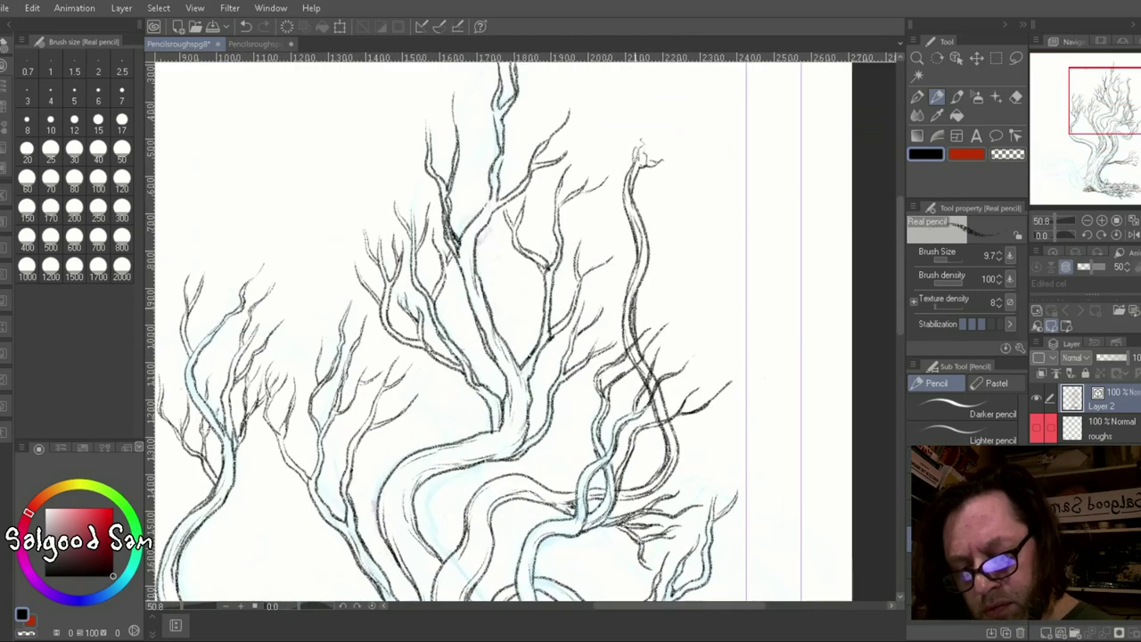
scroll(592, 156, up, 3)
Sketch the initial bud shape at the top of the right stem.
drag(615, 142, 599, 194)
drag(664, 156, 624, 218)
drag(655, 182, 615, 223)
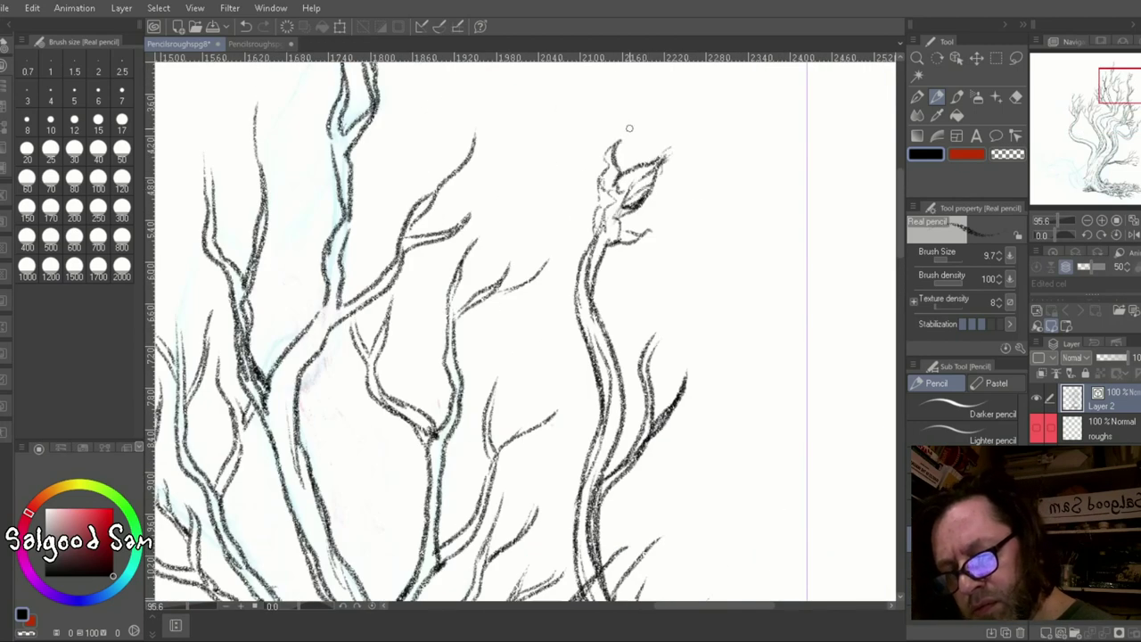
drag(602, 156, 593, 214)
drag(659, 196, 635, 215)
drag(588, 154, 580, 218)
mouse_move(706, 203)
mouse_down()
mouse_move(636, 237)
mouse_move(624, 262)
mouse_up()
Fill out the bud with petal-like strokes extending upward and right.
scroll(663, 267, up, 3)
scroll(662, 267, right, 1)
drag(640, 205, 578, 250)
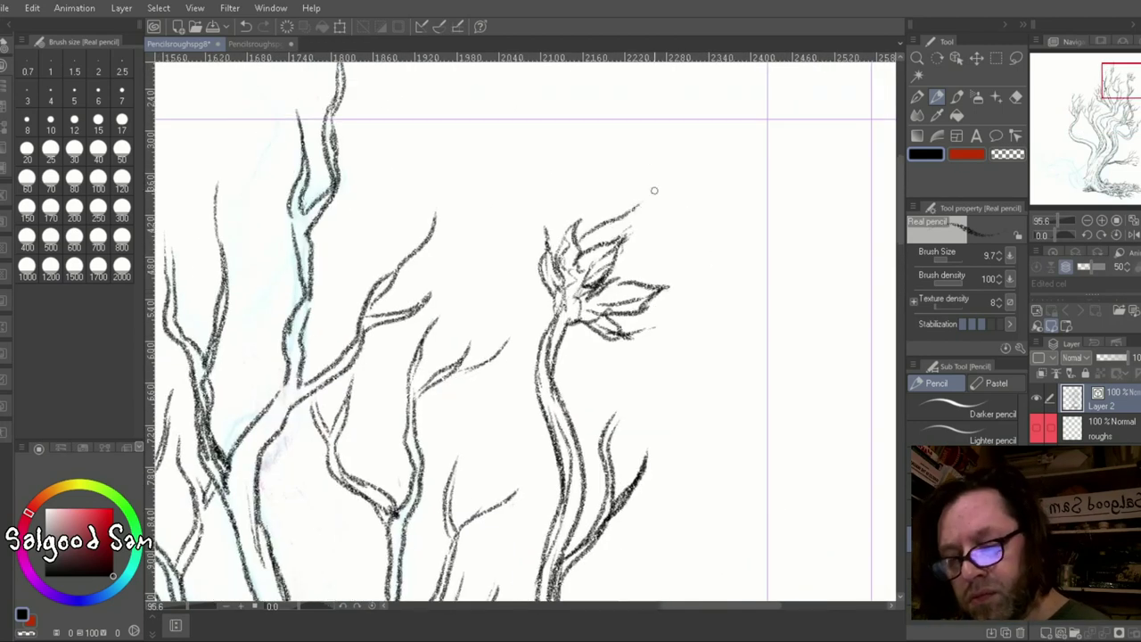
drag(688, 214, 613, 242)
drag(681, 278, 615, 321)
drag(719, 201, 669, 289)
drag(709, 193, 645, 282)
drag(691, 248, 624, 221)
drag(678, 234, 606, 279)
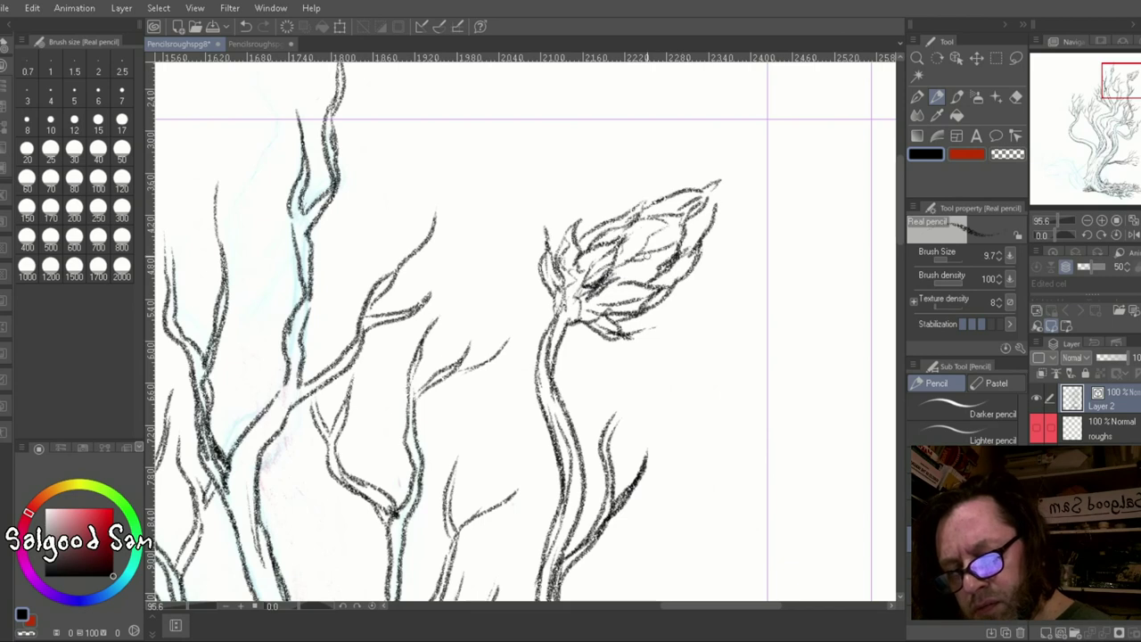
Thicken the bud's right side and lower edge, then zoom out to check the tree.
drag(738, 178, 704, 233)
drag(702, 210, 647, 310)
drag(682, 294, 647, 319)
drag(622, 194, 589, 227)
drag(643, 321, 615, 337)
drag(616, 323, 569, 353)
scroll(641, 267, down, 5)
scroll(641, 267, up, 6)
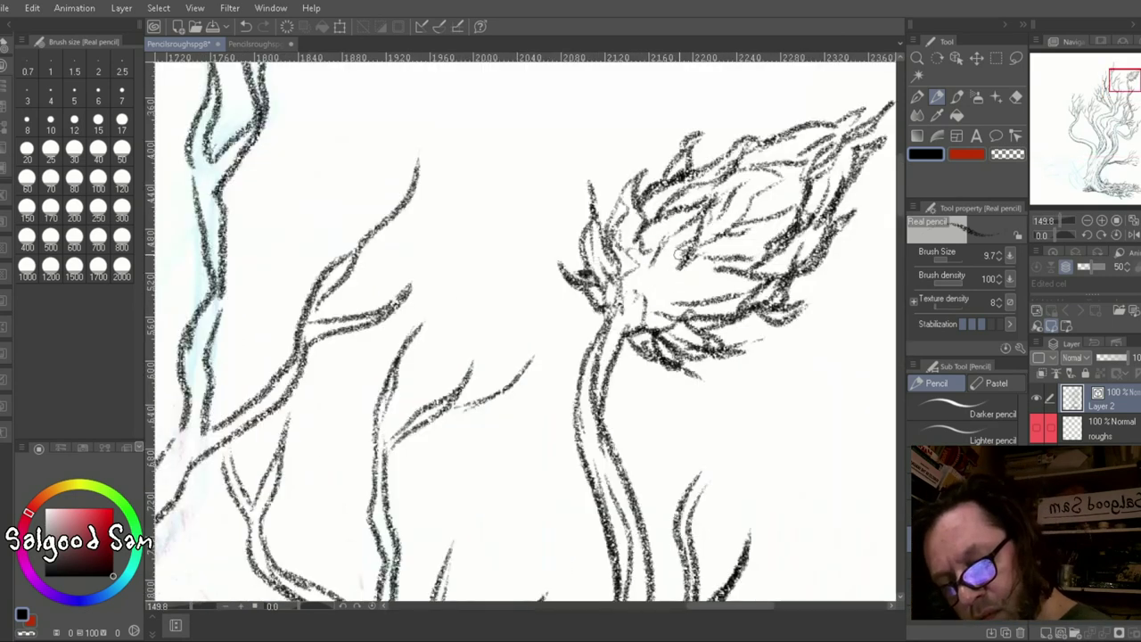
scroll(642, 268, down, 3)
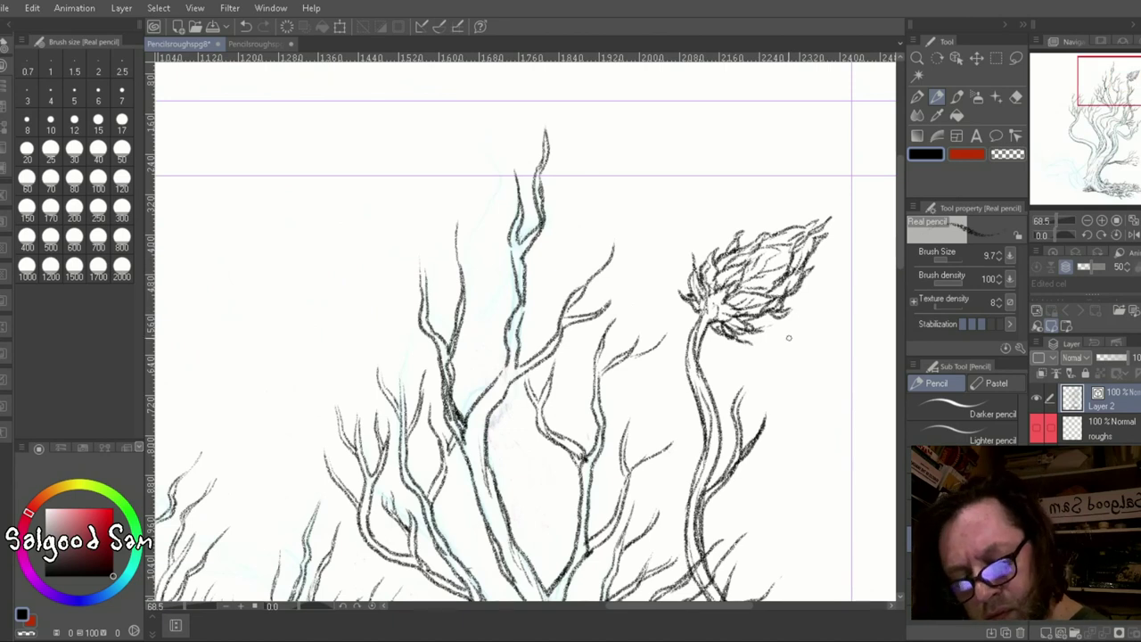
scroll(655, 218, down, 3)
drag(570, 499, 570, 249)
Rotate the canvas to about -43° and sketch strokes along the lower-left ground line.
scroll(388, 442, up, 4)
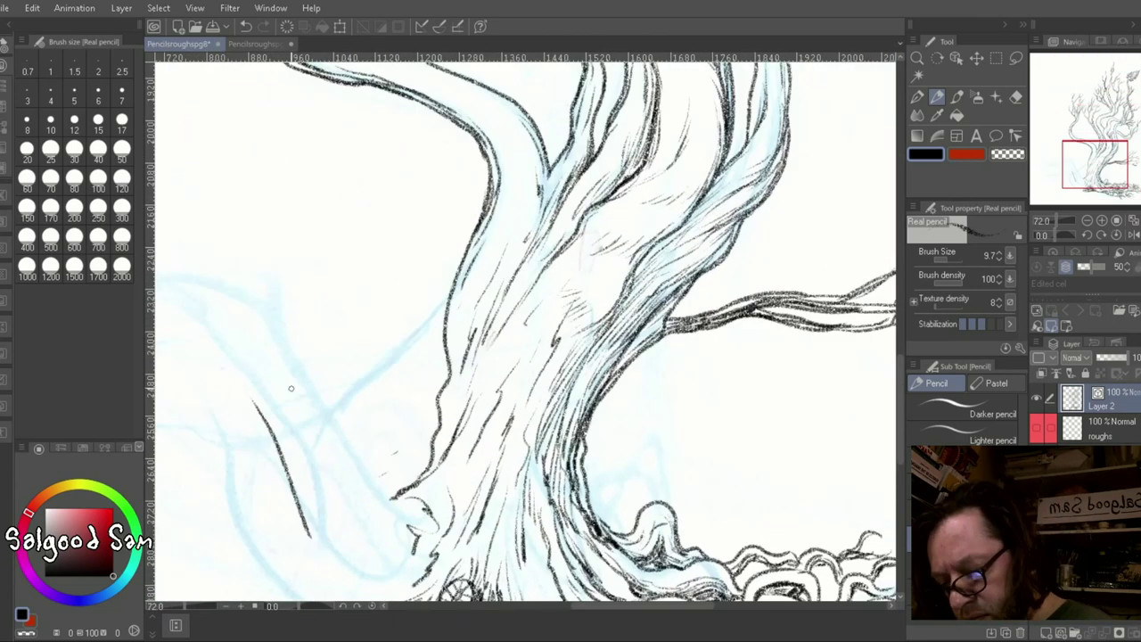
drag(388, 441, 264, 392)
drag(223, 317, 410, 492)
key(ctrl+z)
drag(260, 437, 361, 495)
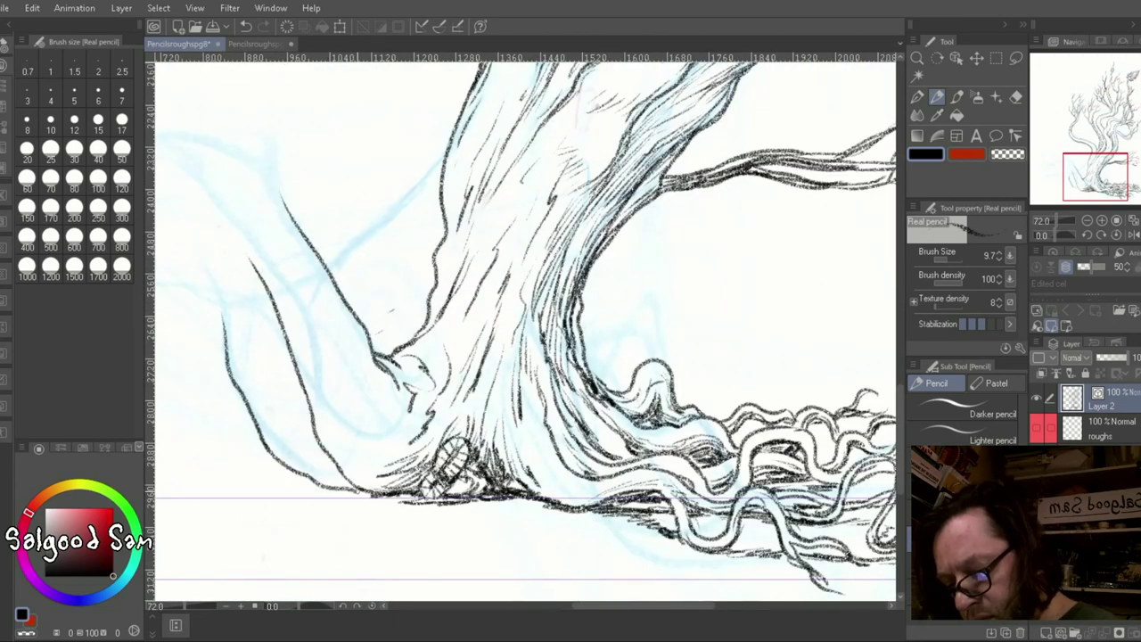
drag(272, 479, 398, 495)
drag(446, 401, 499, 286)
drag(624, 268, 294, 579)
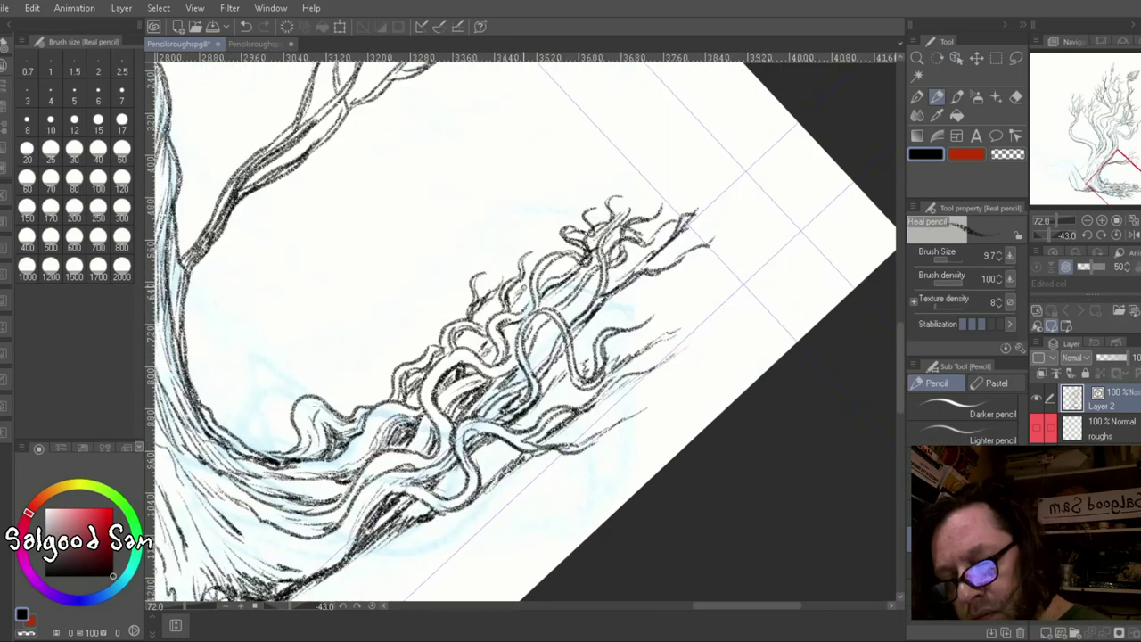
Hatch the tangled branches, trunk base and bottom root strands with the Real pencil.
drag(531, 355, 633, 262)
drag(384, 361, 639, 182)
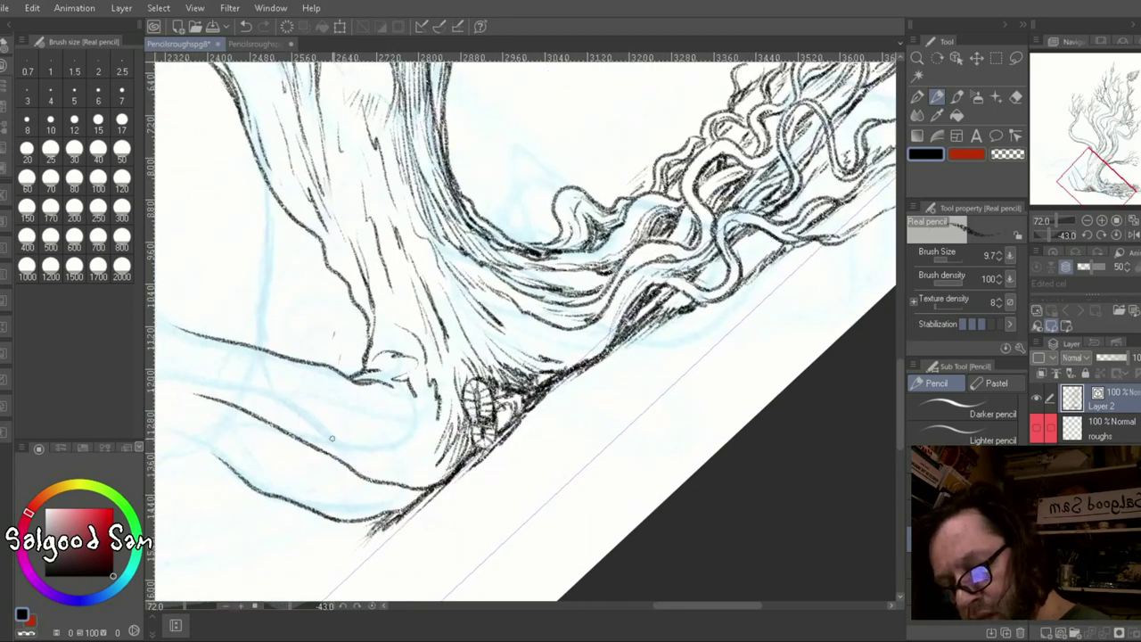
drag(361, 481, 456, 450)
drag(298, 494, 429, 515)
drag(358, 539, 472, 426)
drag(472, 426, 413, 523)
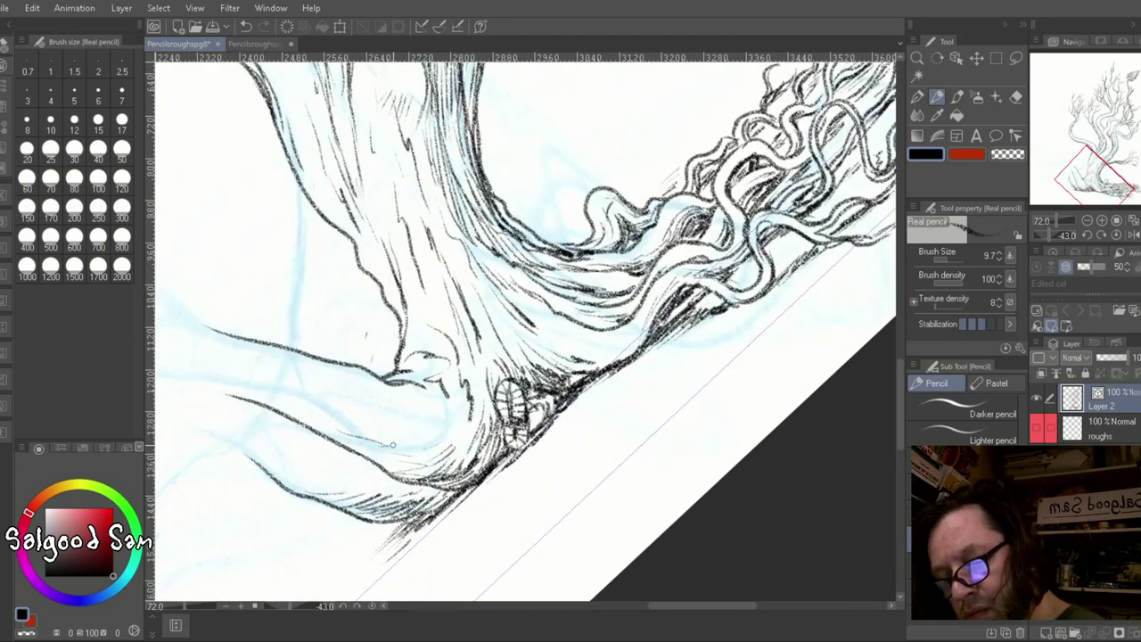
drag(383, 459, 440, 443)
drag(455, 447, 485, 385)
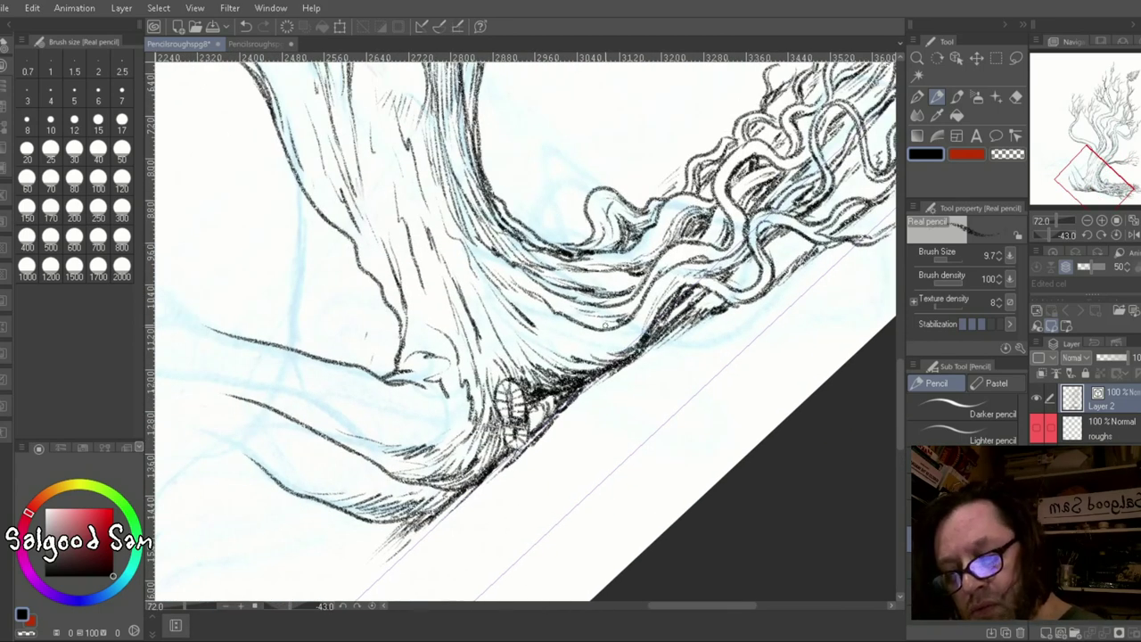
mouse_move(604, 325)
mouse_down()
mouse_move(736, 282)
mouse_move(782, 230)
mouse_up()
drag(525, 330, 365, 459)
Draw a small upright board with a thickened outline where the branches meet.
scroll(553, 471, down, 4)
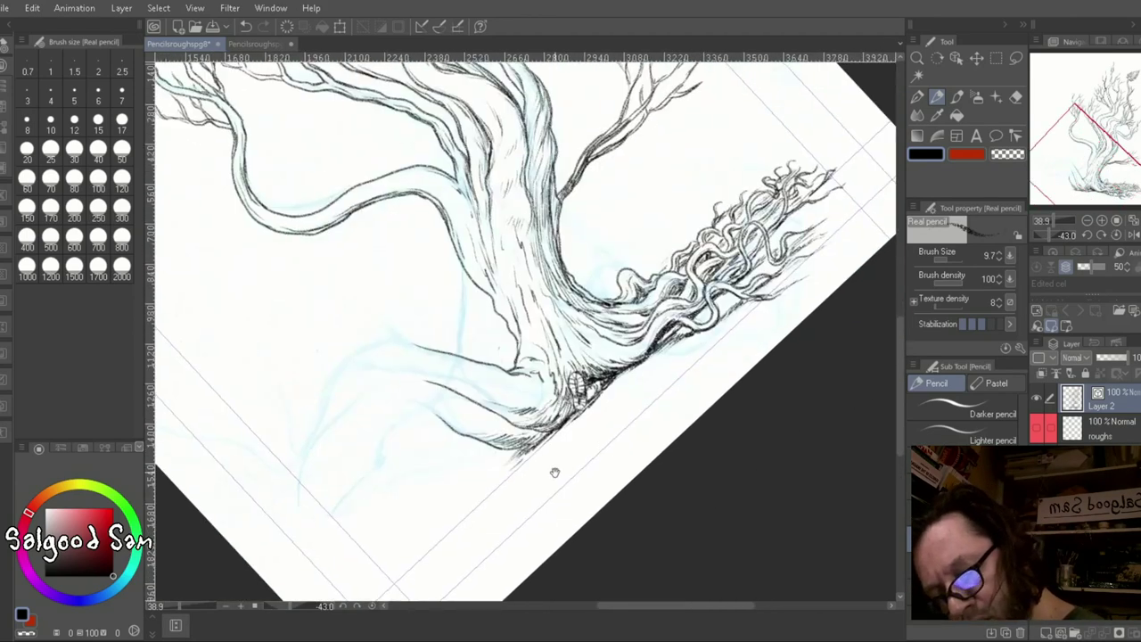
scroll(584, 335, up, 5)
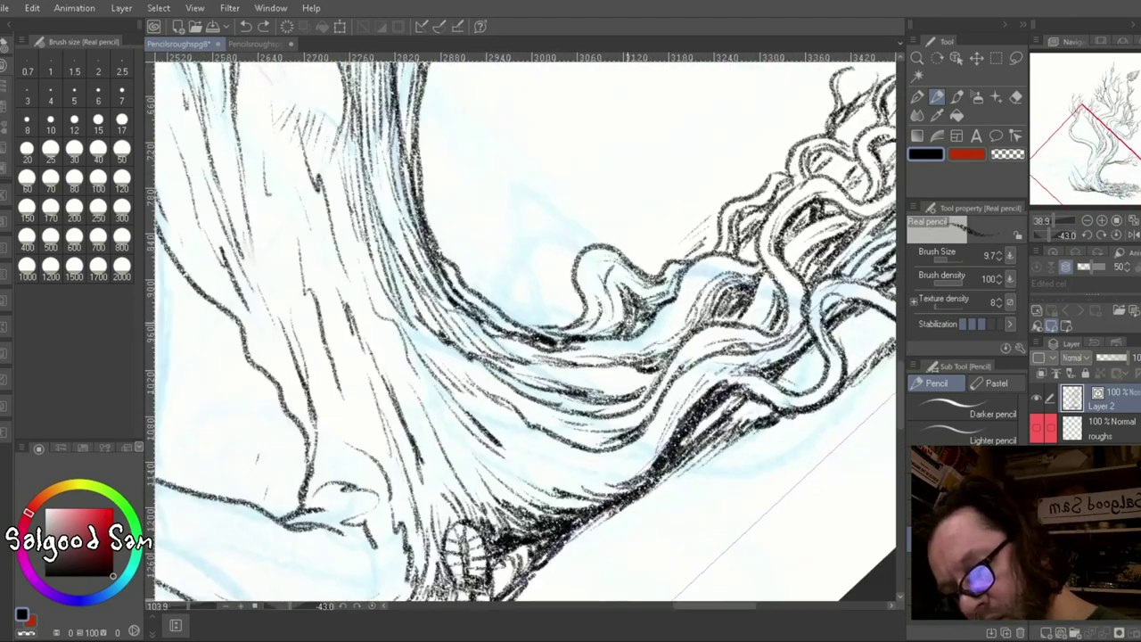
mouse_move(544, 334)
mouse_down()
mouse_move(545, 242)
mouse_move(570, 331)
mouse_move(557, 301)
mouse_move(587, 339)
mouse_up()
drag(561, 245, 579, 312)
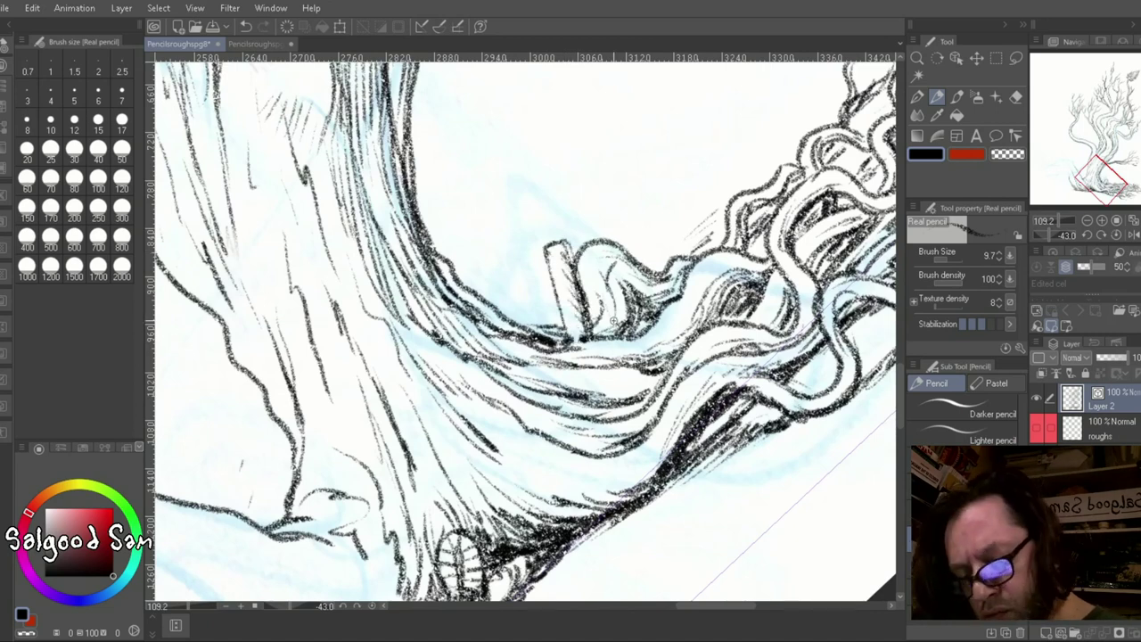
scroll(641, 294, down, 4)
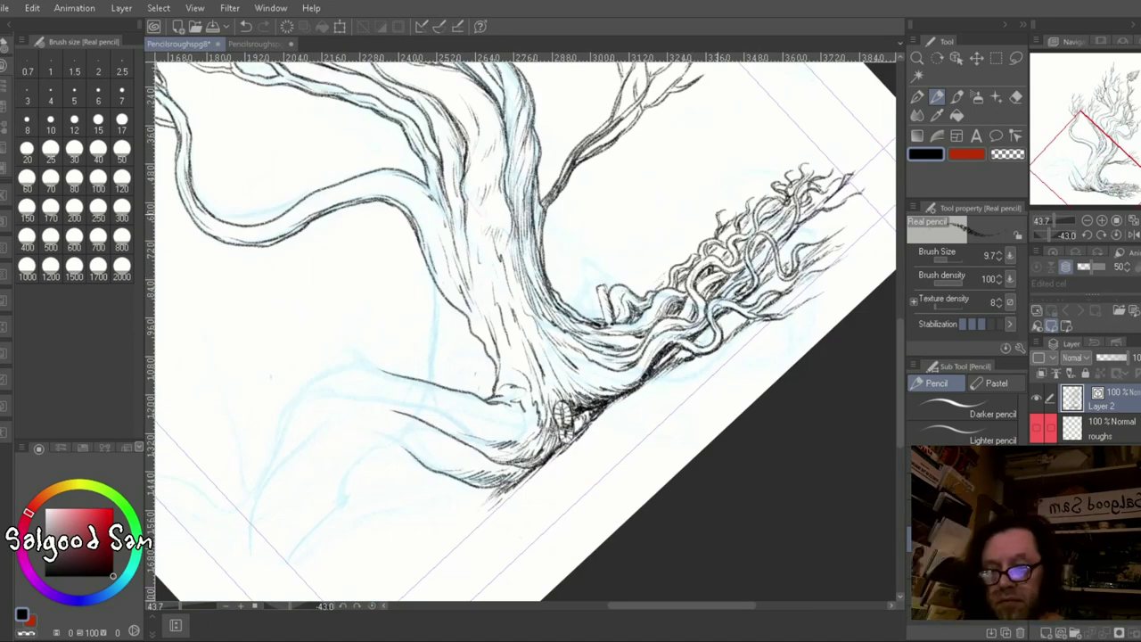
scroll(464, 372, up, 4)
Draw and hatch a broad root curve sweeping left below the trunk.
drag(406, 388, 526, 340)
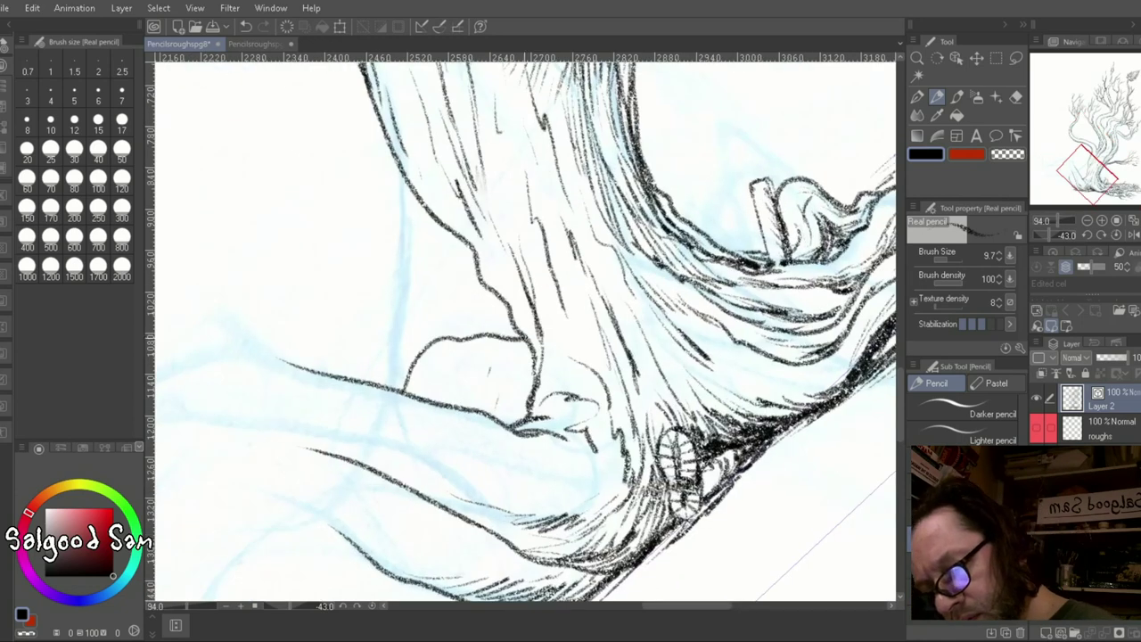
mouse_move(422, 394)
mouse_down()
mouse_move(499, 385)
mouse_move(531, 418)
mouse_up()
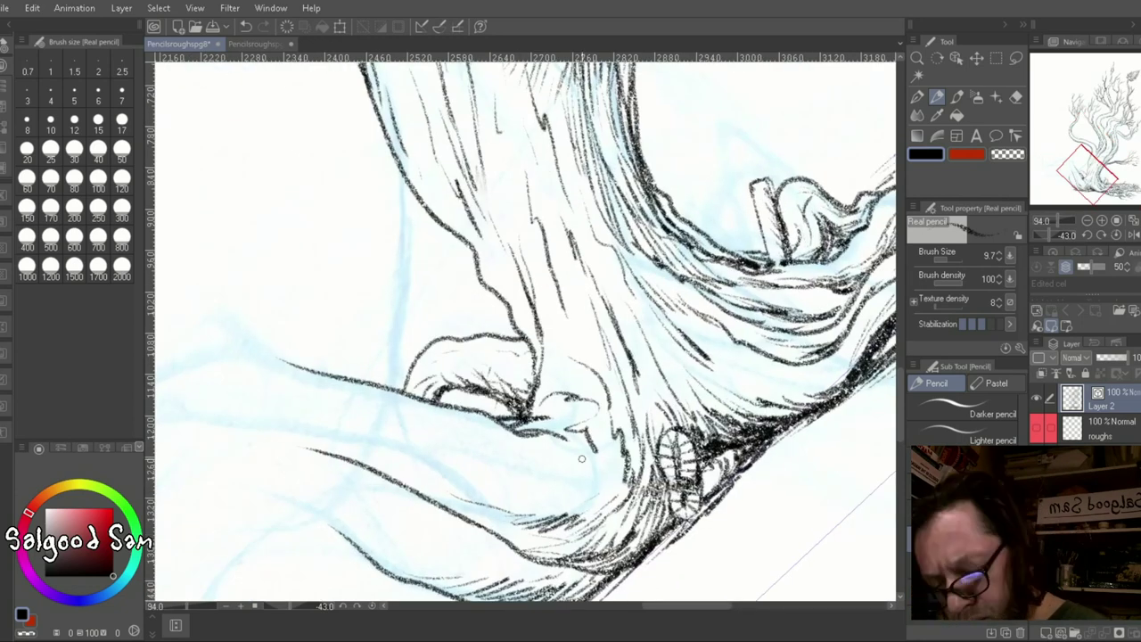
scroll(581, 459, down, 3)
scroll(507, 433, up, 2)
drag(481, 151, 276, 546)
Draw a second left root curve with trailing strands ending in hairy tips.
mouse_move(549, 234)
mouse_down()
mouse_move(312, 324)
mouse_move(291, 591)
mouse_up()
mouse_move(311, 330)
mouse_down()
mouse_move(392, 524)
mouse_move(389, 401)
mouse_up()
drag(340, 147, 384, 570)
drag(419, 508, 383, 584)
drag(274, 421, 267, 492)
drag(319, 176, 325, 319)
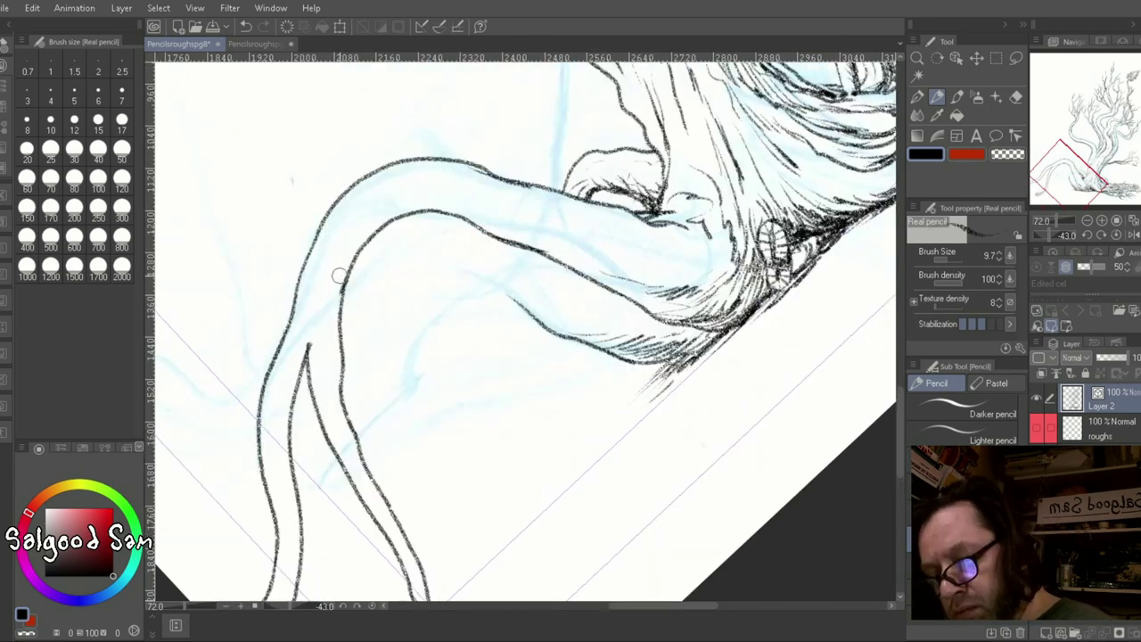
drag(524, 296, 383, 492)
mouse_move(513, 490)
mouse_down()
mouse_move(407, 547)
mouse_move(480, 516)
mouse_up()
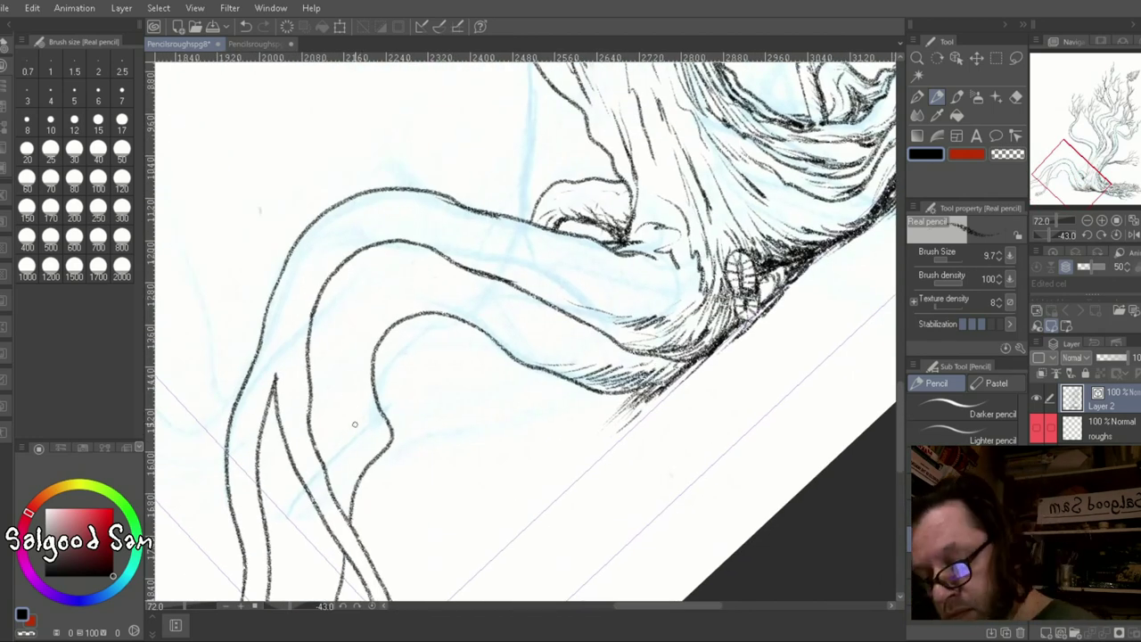
mouse_move(484, 281)
mouse_down()
mouse_move(357, 367)
mouse_move(356, 476)
mouse_up()
drag(325, 460, 517, 255)
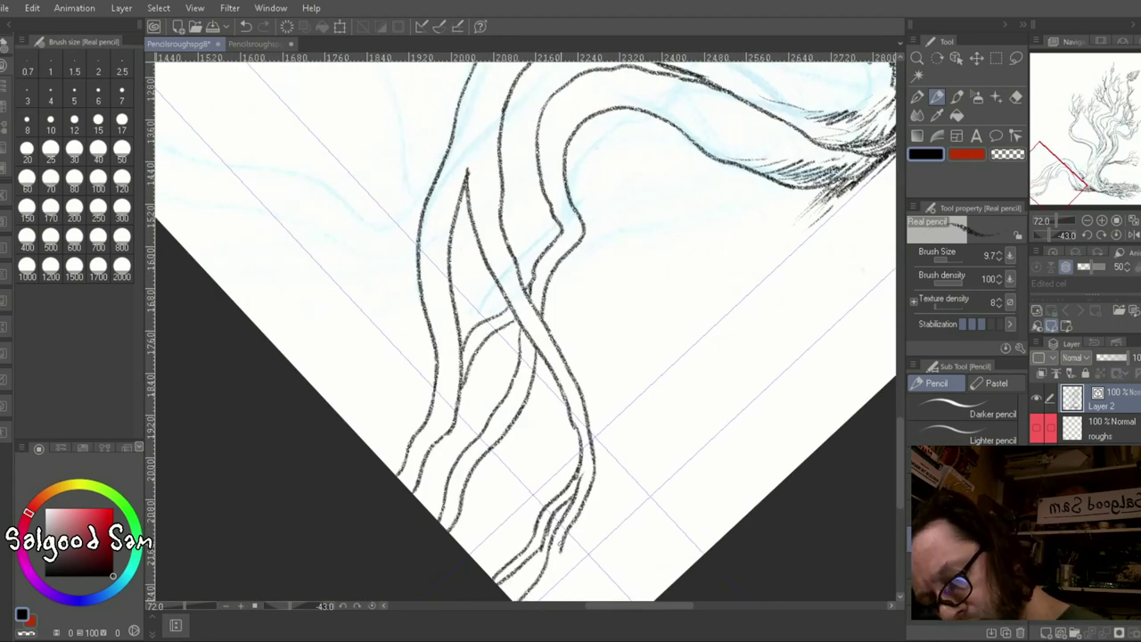
Add short curves and wavy strands to the lower-left roots.
scroll(585, 383, down, 4)
scroll(589, 390, up, 4)
mouse_move(458, 402)
mouse_down()
mouse_move(416, 457)
mouse_move(495, 427)
mouse_up()
drag(510, 429, 399, 473)
drag(523, 387, 364, 544)
drag(655, 264, 556, 336)
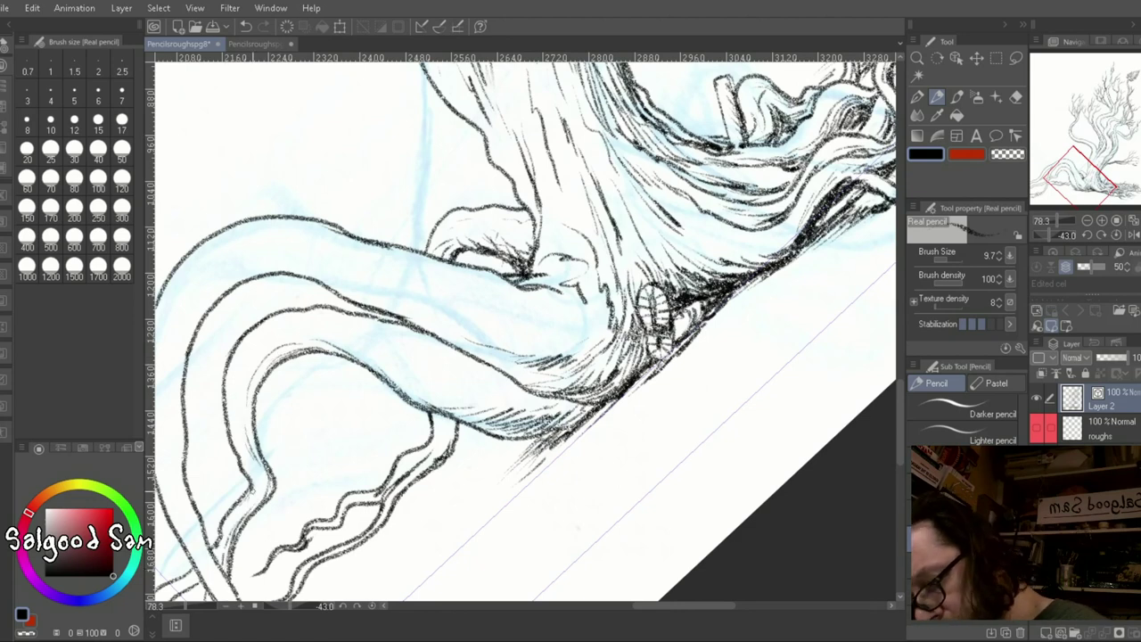
Draw long contour strokes along the root's left side.
drag(426, 395, 567, 419)
drag(428, 375, 606, 343)
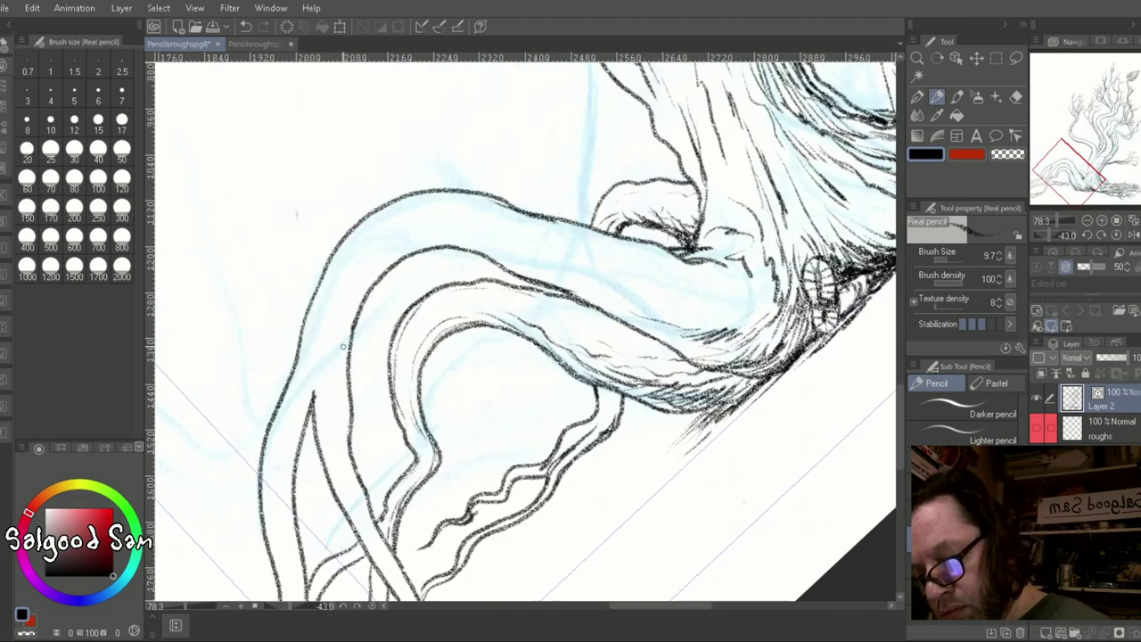
drag(486, 237, 316, 446)
drag(312, 316, 290, 525)
drag(352, 278, 356, 513)
drag(408, 236, 379, 277)
Darken hatching along the root's lower contour up toward the trunk.
drag(339, 330, 352, 223)
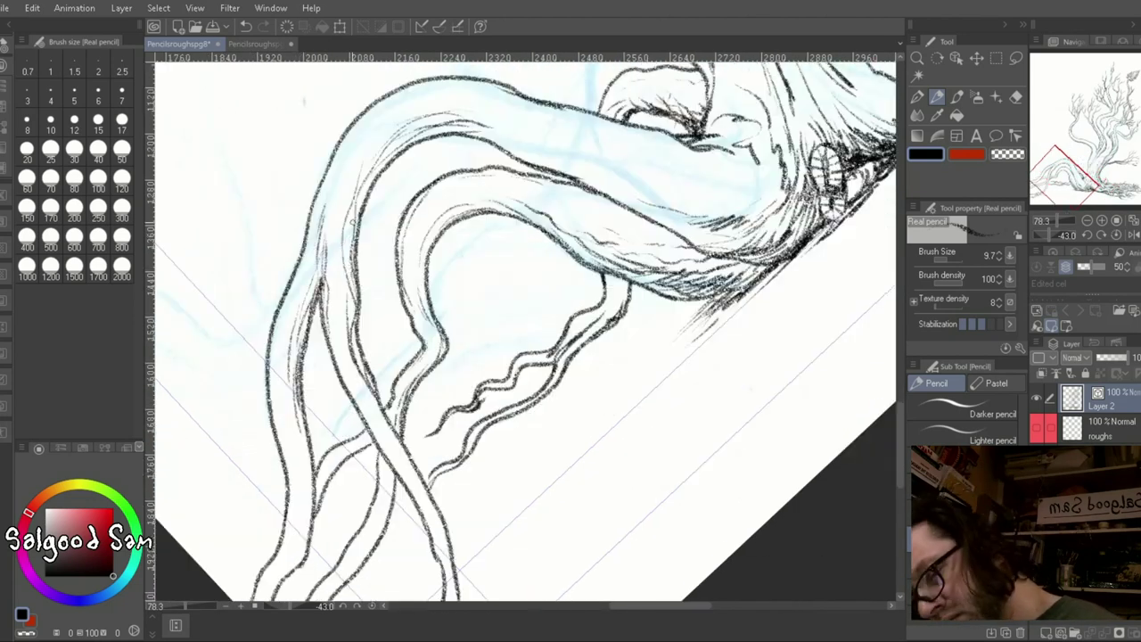
drag(535, 223, 356, 357)
drag(294, 347, 428, 290)
drag(374, 321, 525, 392)
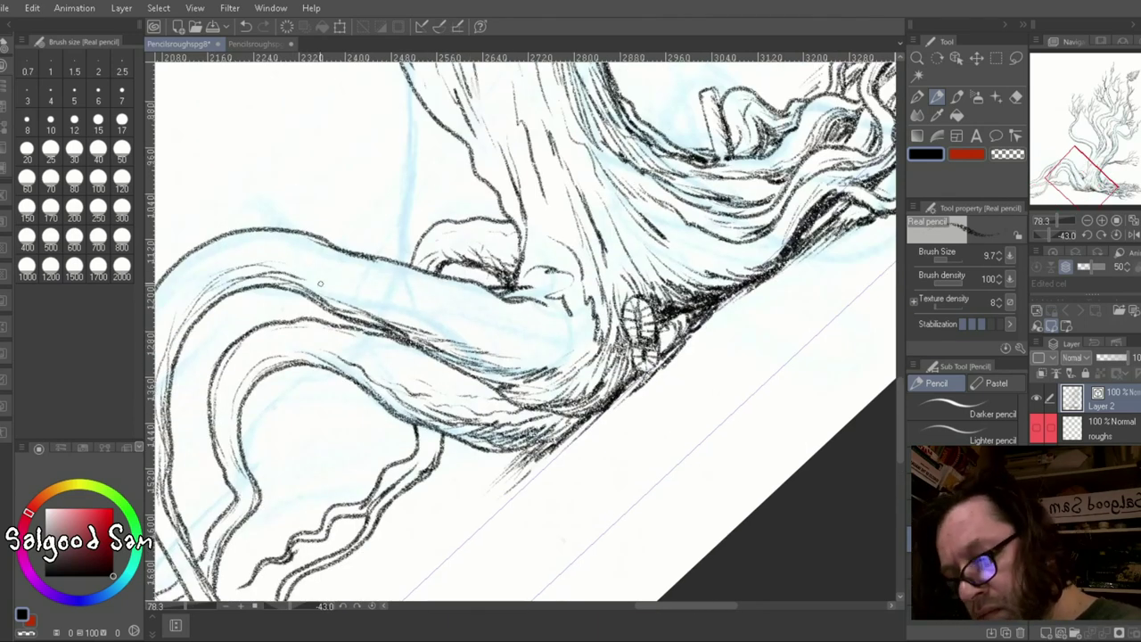
drag(320, 283, 410, 305)
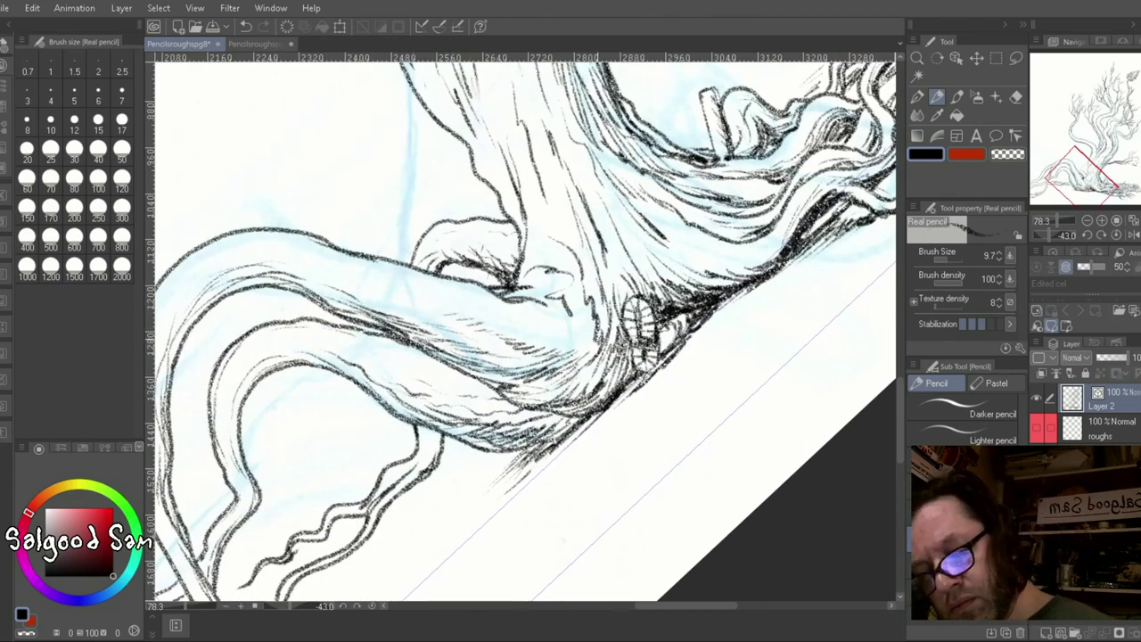
mouse_move(545, 330)
mouse_down()
mouse_move(597, 330)
mouse_move(609, 267)
mouse_move(642, 231)
mouse_move(704, 285)
mouse_move(720, 265)
mouse_up()
Hatch shading along the trunk's and roots' lower edge.
scroll(650, 410, down, 5)
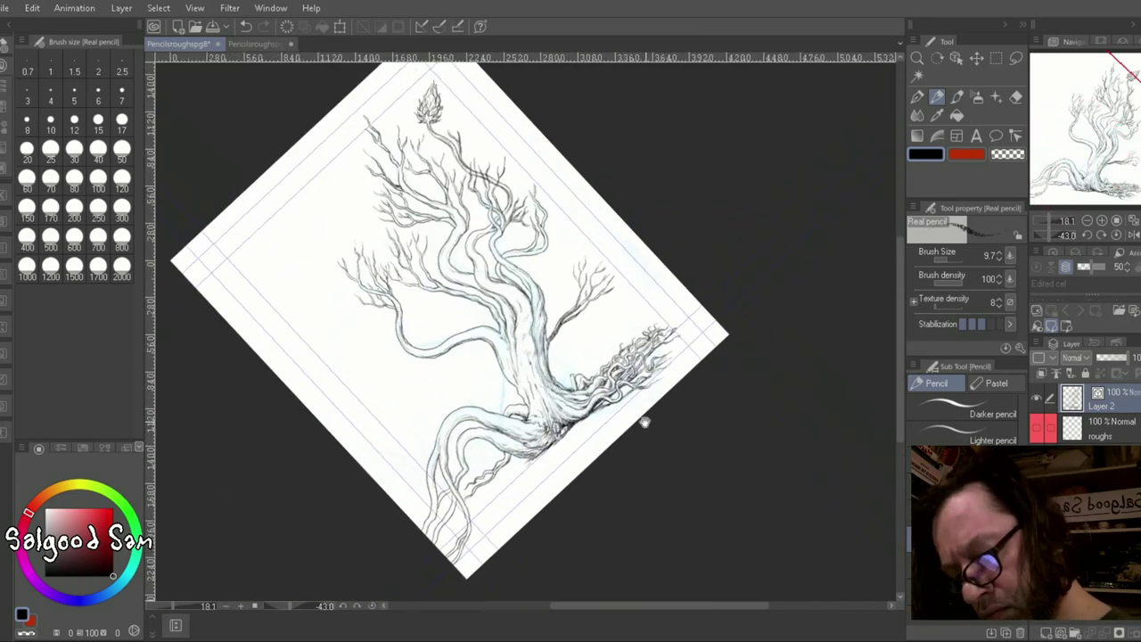
scroll(644, 420, up, 4)
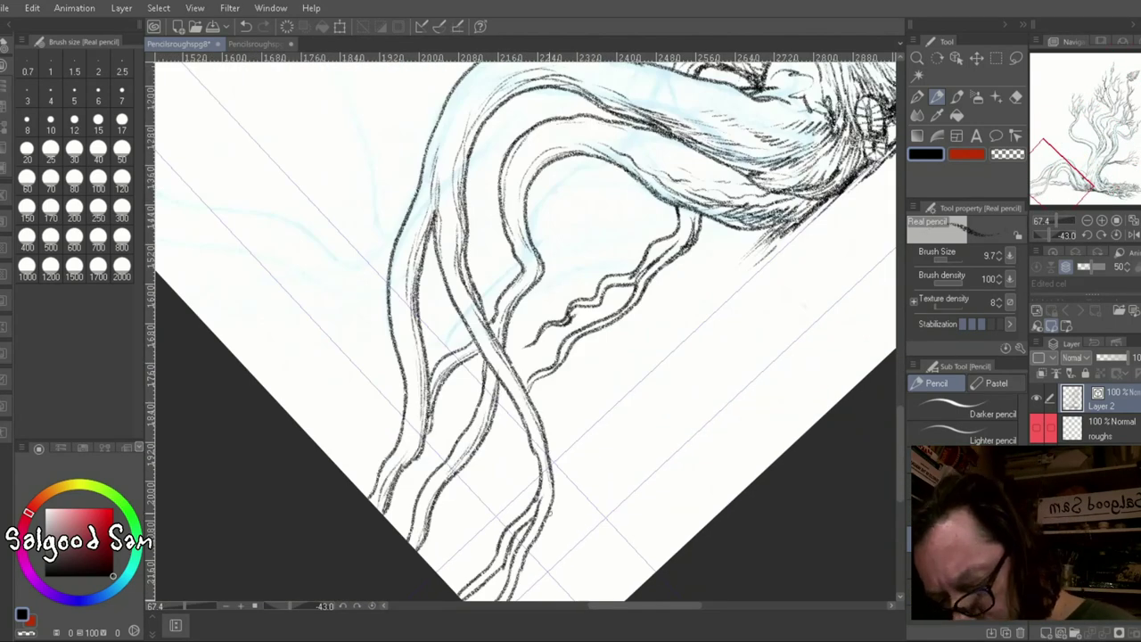
drag(550, 514, 548, 432)
drag(536, 330, 647, 239)
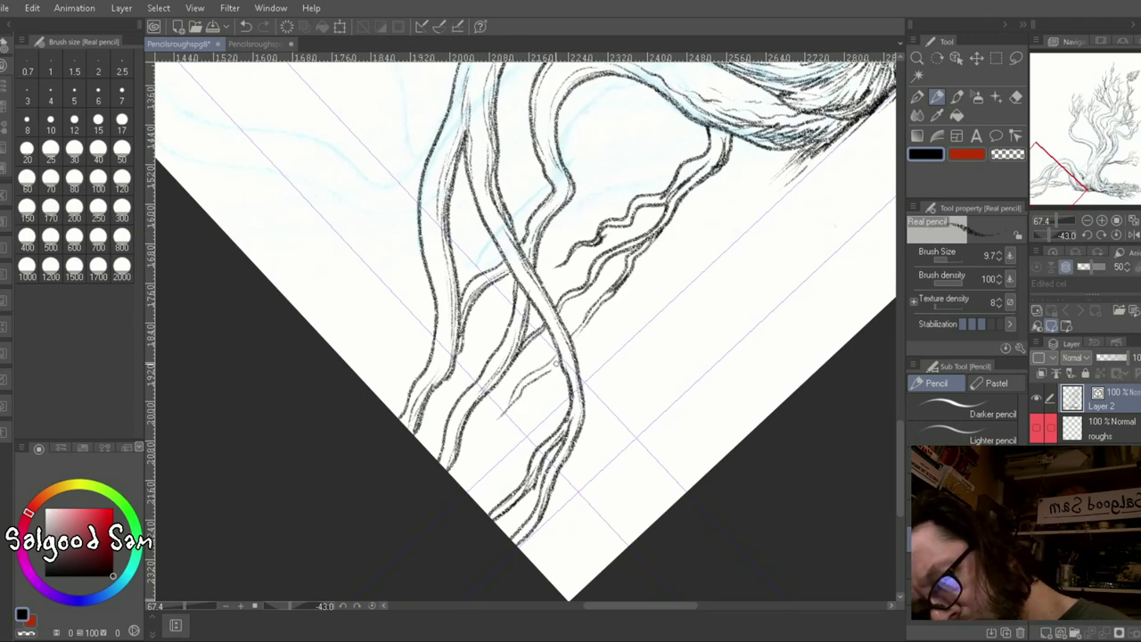
drag(557, 360, 538, 431)
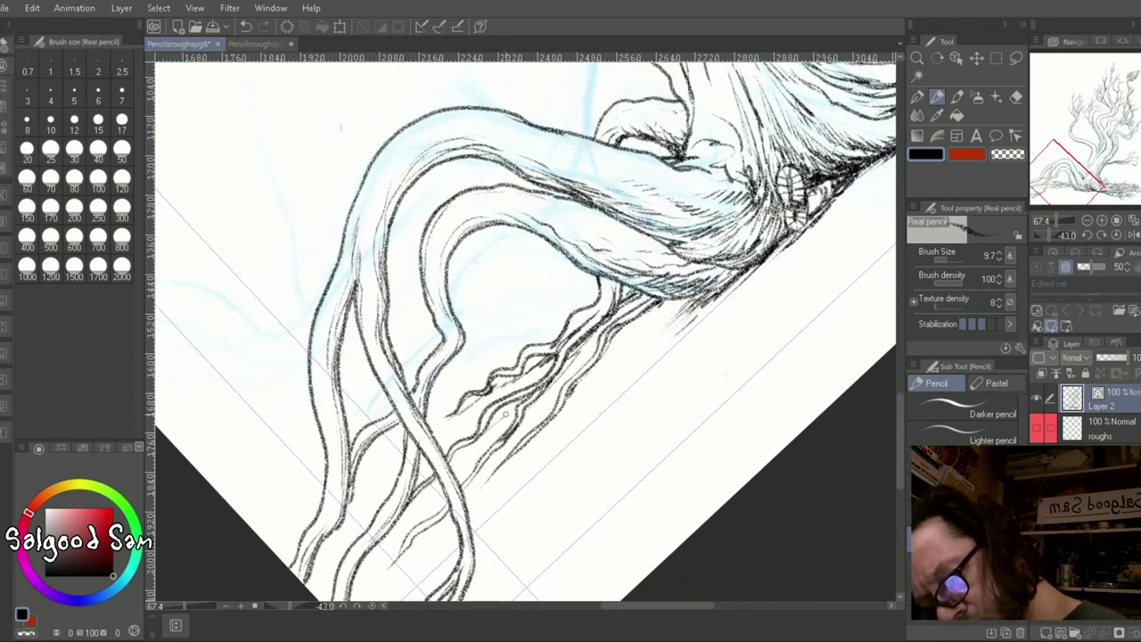
drag(558, 429, 688, 312)
drag(519, 474, 674, 323)
drag(398, 599, 508, 501)
drag(660, 356, 788, 245)
drag(535, 401, 584, 330)
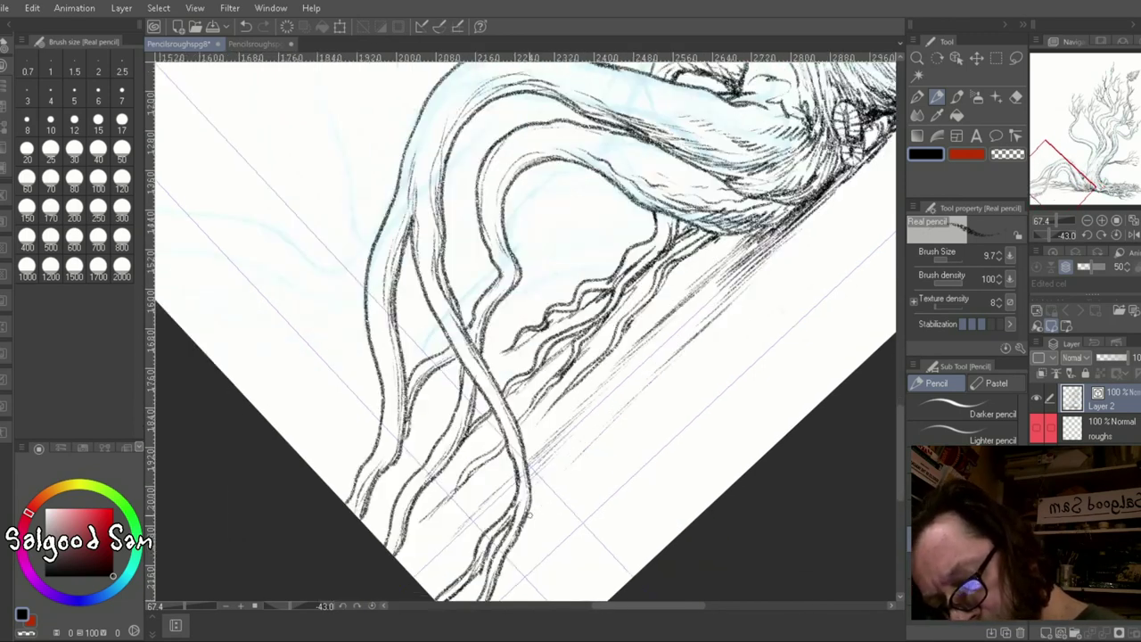
drag(540, 488, 613, 419)
drag(703, 324, 885, 148)
Lasso a root section, then rotate and shift it down with Ctrl+T.
drag(624, 223, 419, 388)
key(ctrl+t)
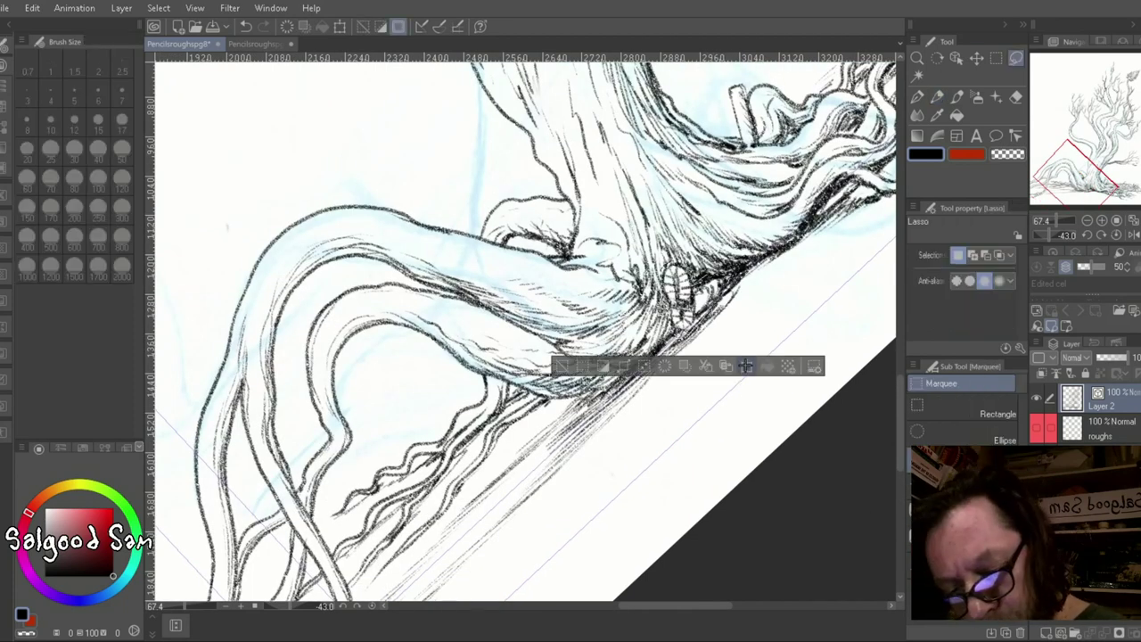
drag(774, 281, 762, 321)
key(p)
Zoom out and turn the page view back upright.
scroll(695, 267, up, 4)
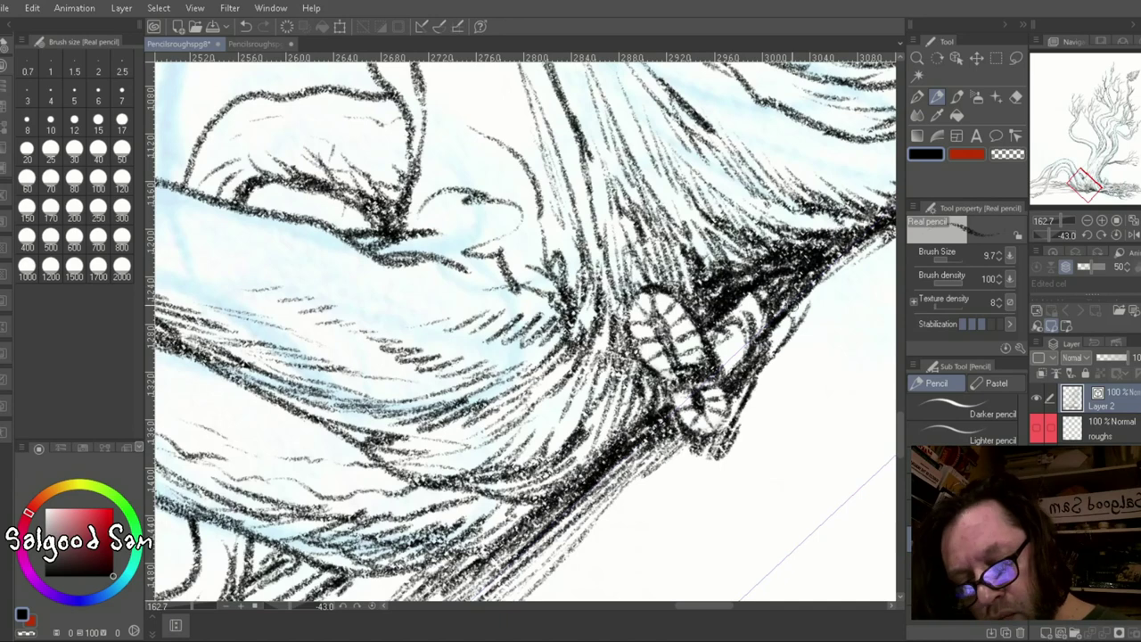
scroll(762, 348, down, 1)
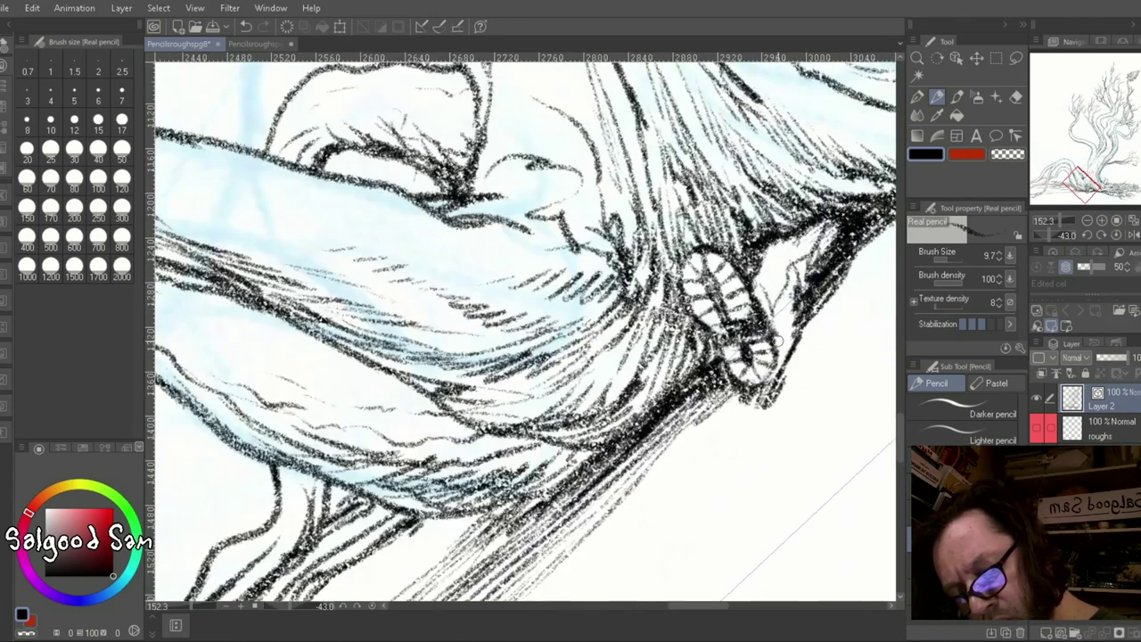
scroll(771, 401, down, 5)
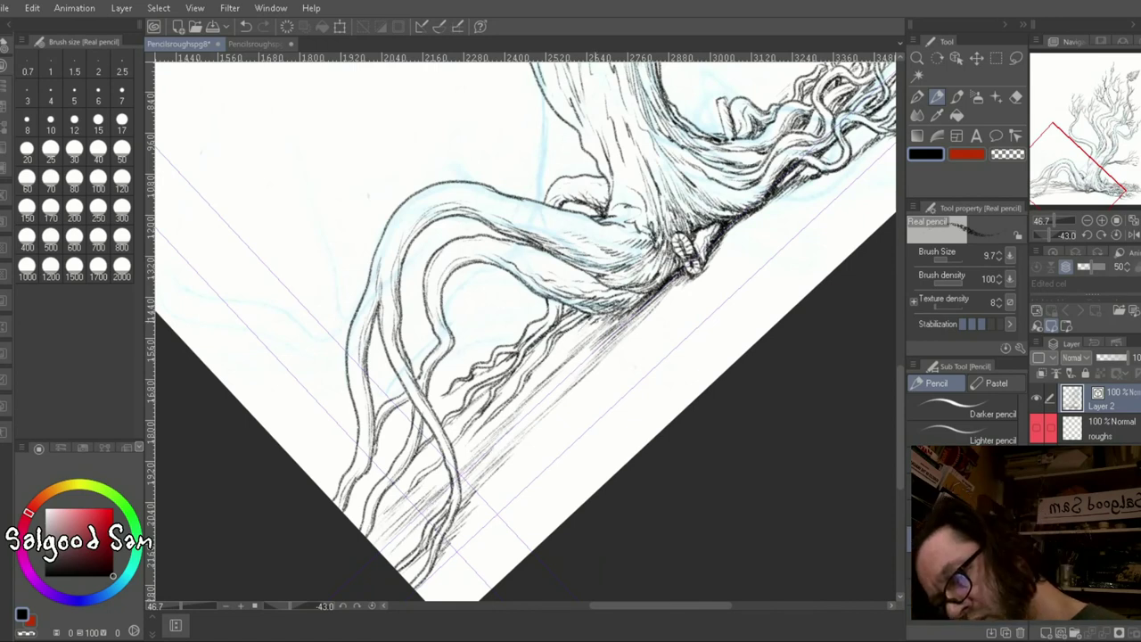
scroll(581, 391, down, 4)
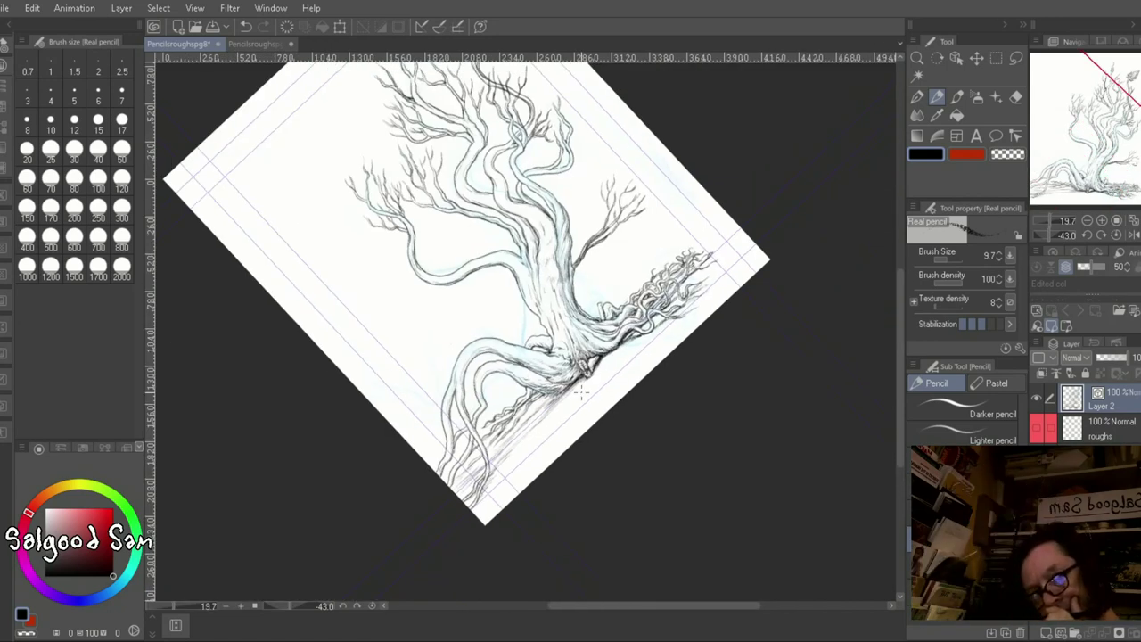
drag(581, 390, 766, 454)
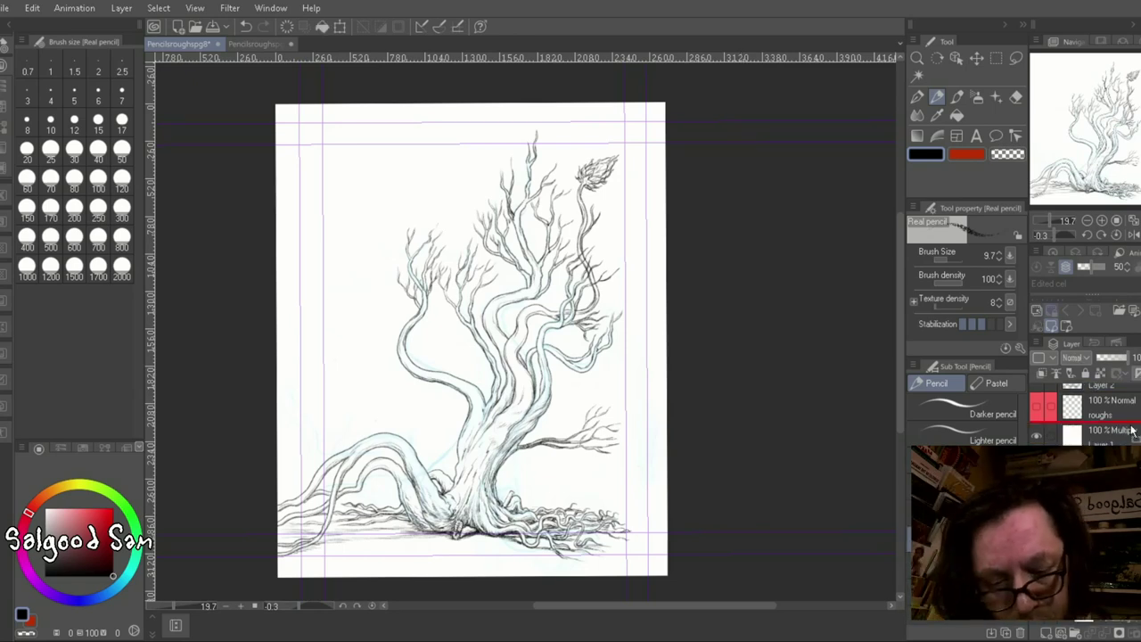
On a new layer, scribble red leaf clusters on the upper-left and lower-left branches.
key(ctrl+shift+n)
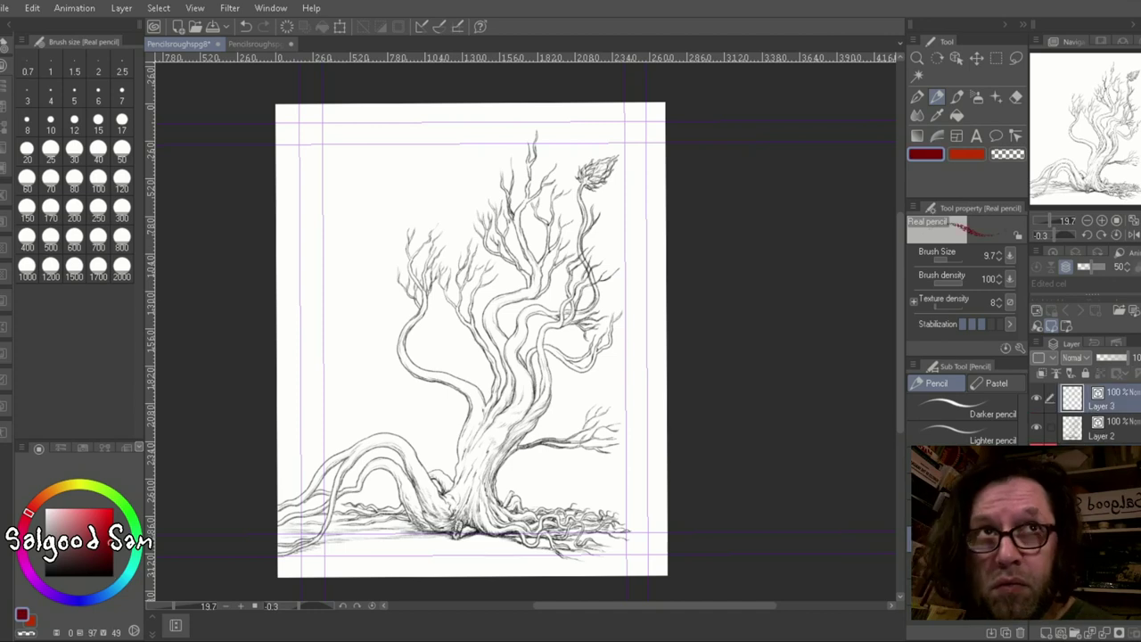
scroll(410, 268, up, 5)
mouse_move(352, 192)
mouse_down()
mouse_move(319, 250)
mouse_move(384, 254)
mouse_up()
drag(382, 174, 394, 239)
mouse_move(283, 330)
mouse_down()
mouse_move(296, 401)
mouse_move(343, 435)
mouse_up()
drag(372, 335, 374, 393)
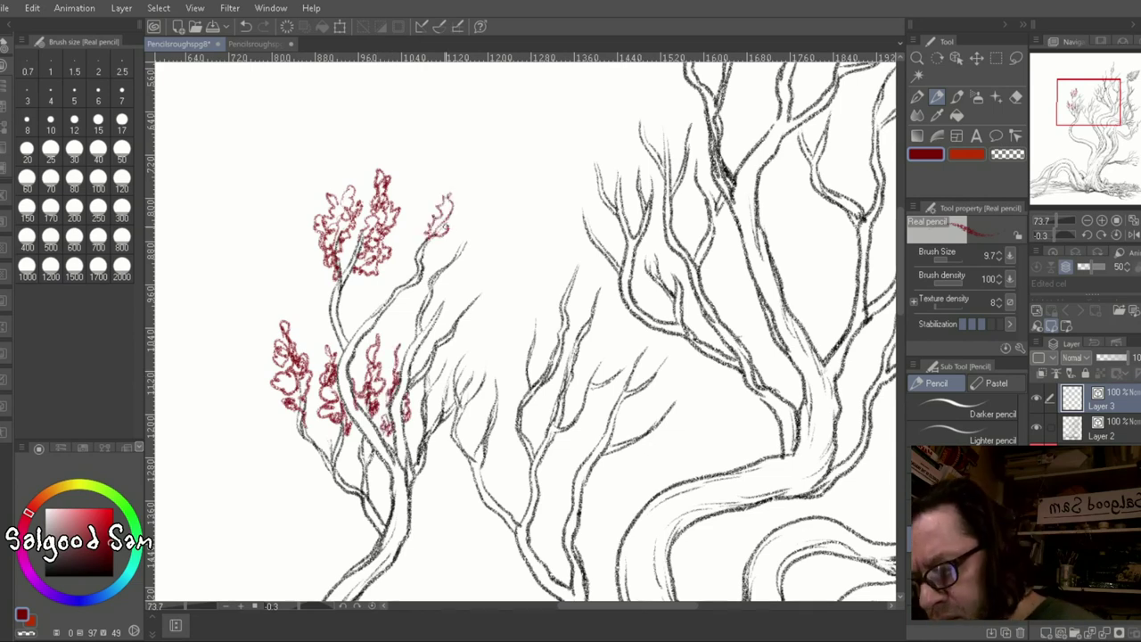
Add red leaf clusters on branch tips and the central and lower branches.
mouse_move(436, 227)
mouse_down()
mouse_move(447, 183)
mouse_move(477, 163)
mouse_move(499, 218)
mouse_up()
drag(458, 319, 499, 266)
drag(478, 294, 515, 243)
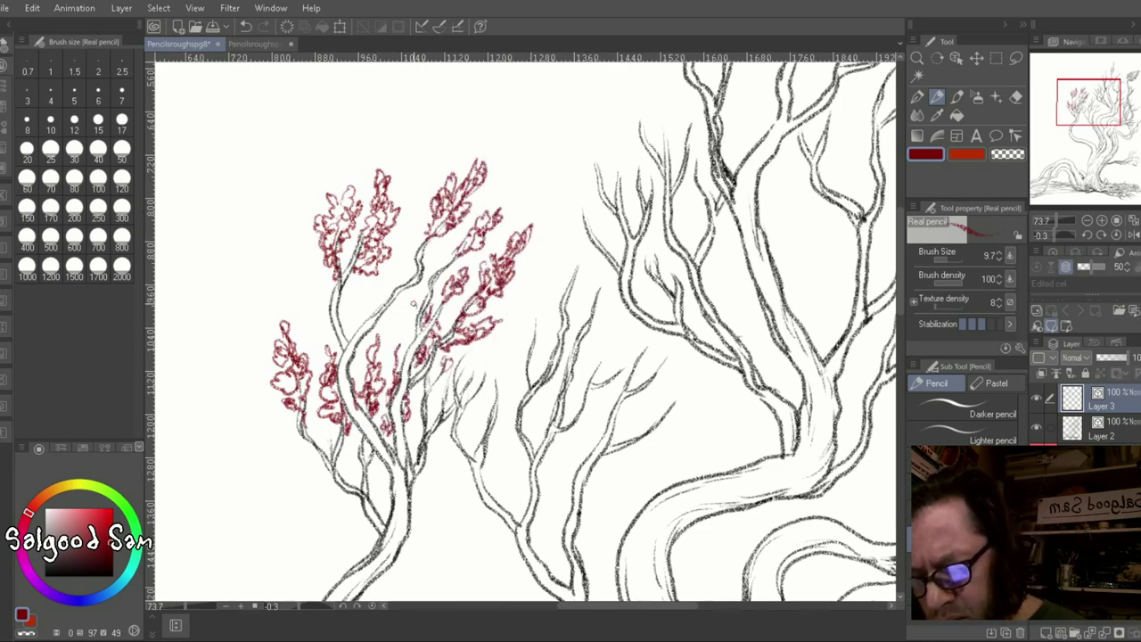
mouse_move(445, 385)
mouse_down()
mouse_move(505, 356)
mouse_move(496, 403)
mouse_move(507, 345)
mouse_move(488, 448)
mouse_move(513, 437)
mouse_up()
mouse_move(445, 476)
mouse_down()
mouse_move(396, 548)
mouse_move(459, 468)
mouse_up()
drag(329, 468, 303, 499)
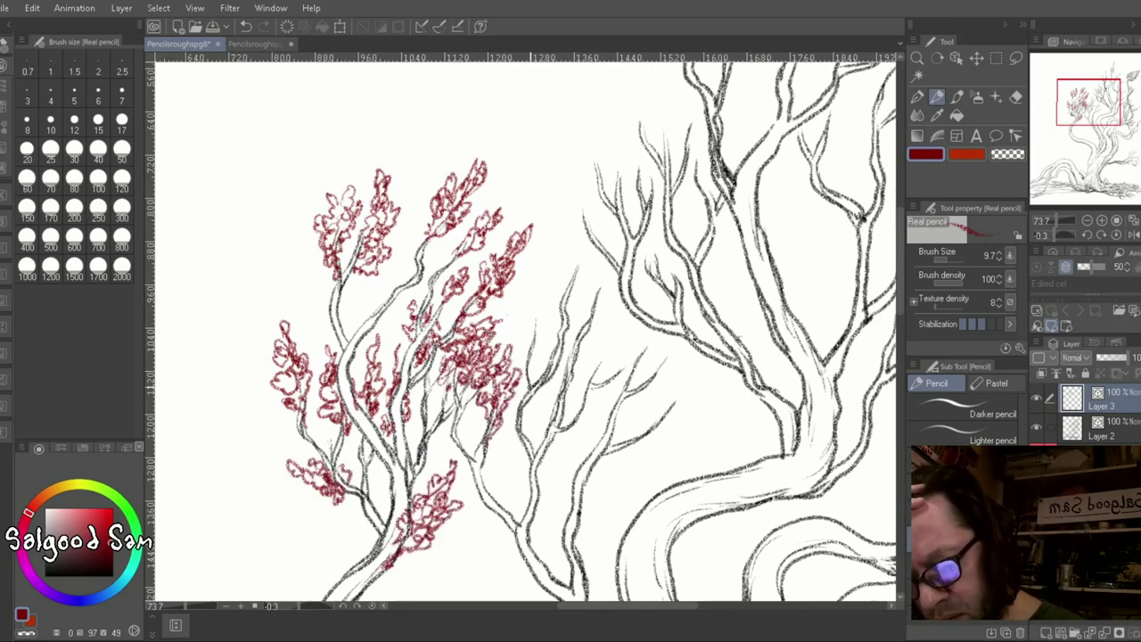
scroll(654, 349, down, 5)
scroll(726, 408, up, 5)
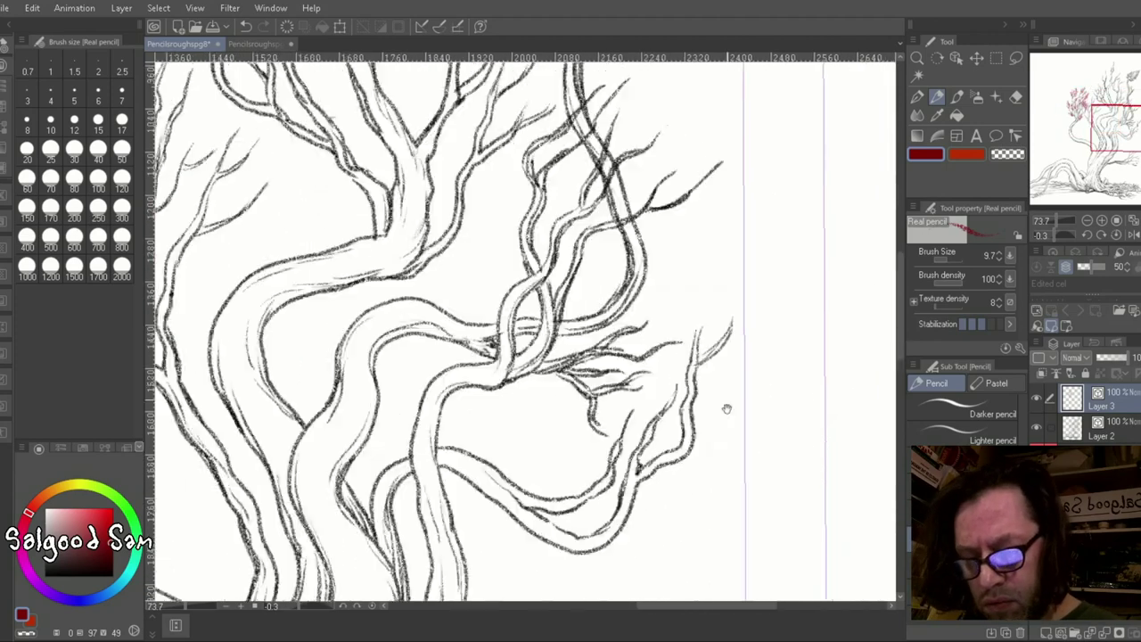
Draw red leaves on the middle branch and fill the right branch tips.
mouse_move(634, 156)
mouse_down()
mouse_move(639, 105)
mouse_move(614, 223)
mouse_move(583, 205)
mouse_move(704, 303)
mouse_move(539, 294)
mouse_move(490, 268)
mouse_move(512, 343)
mouse_up()
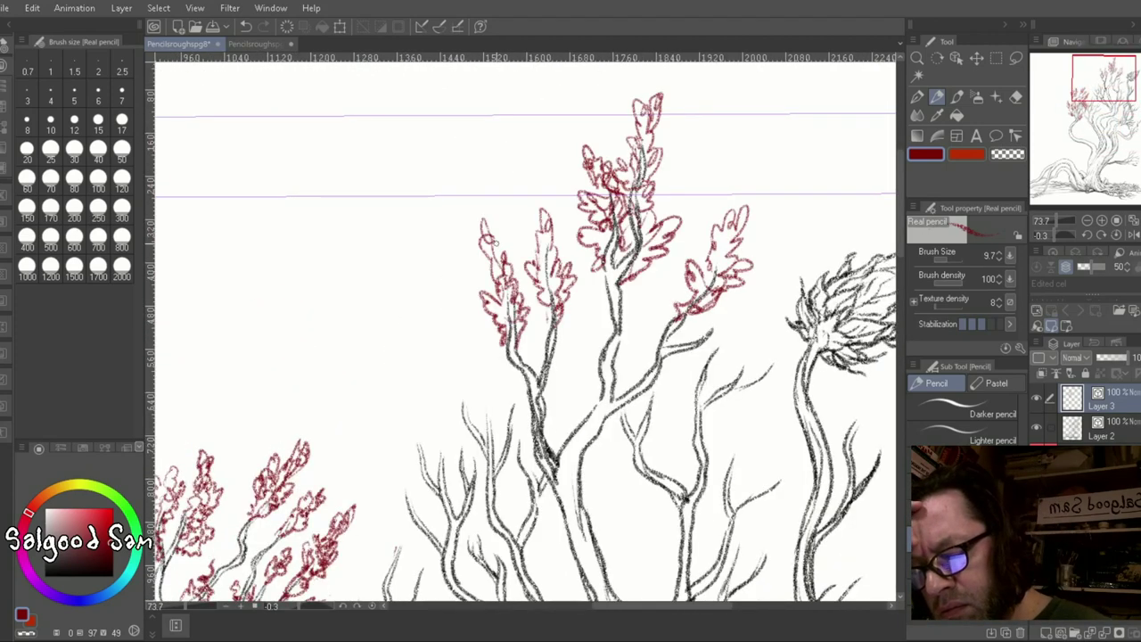
mouse_move(515, 267)
mouse_down()
mouse_move(624, 383)
mouse_move(660, 375)
mouse_up()
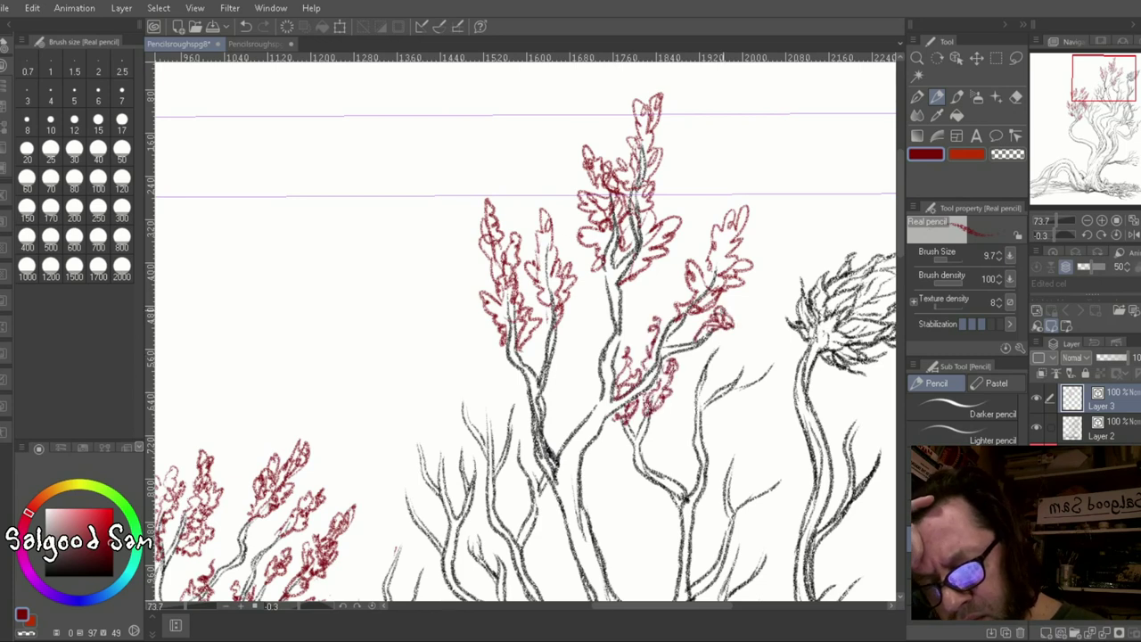
mouse_move(713, 303)
mouse_down()
mouse_move(758, 356)
mouse_move(748, 375)
mouse_move(762, 388)
mouse_up()
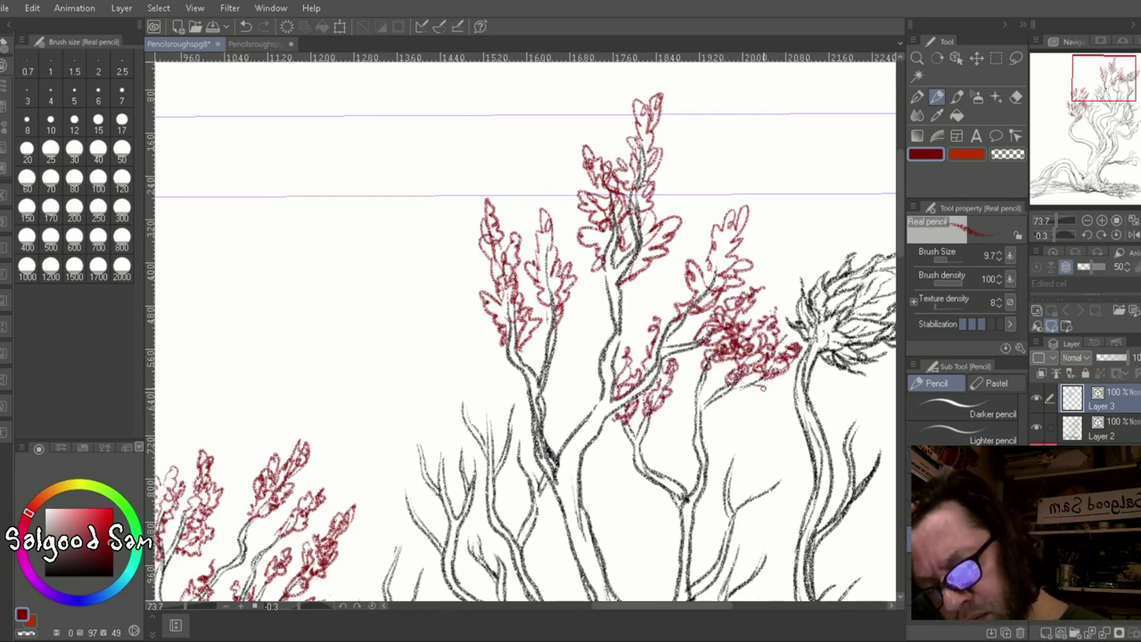
drag(727, 459, 740, 410)
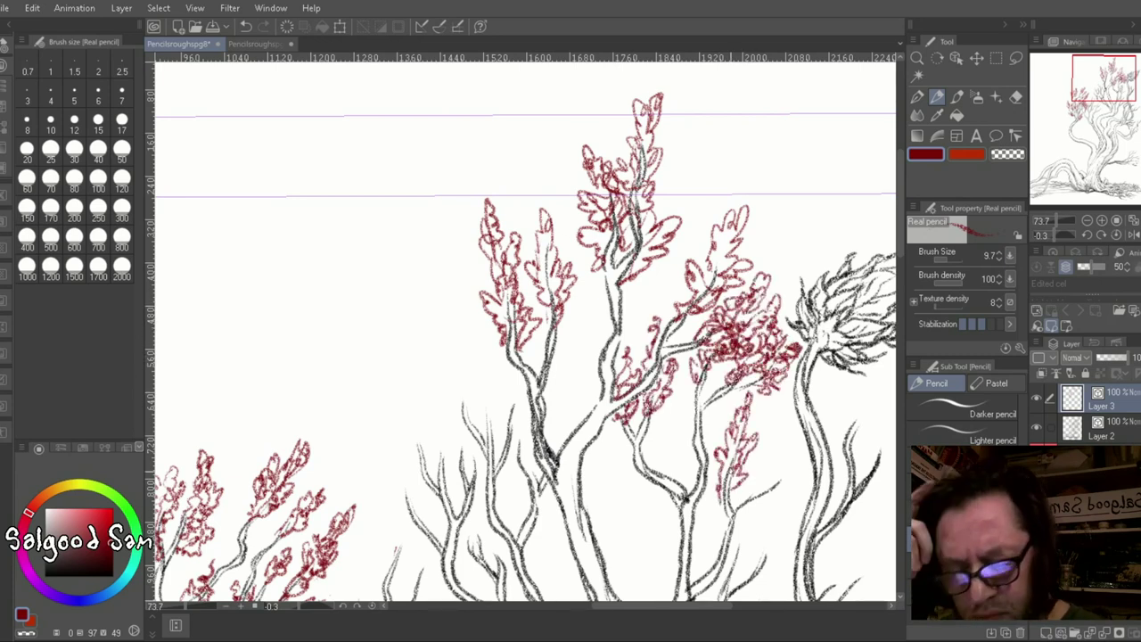
drag(535, 402, 482, 236)
drag(691, 316, 733, 283)
mouse_move(782, 246)
mouse_down()
mouse_move(811, 222)
mouse_move(784, 267)
mouse_move(811, 302)
mouse_move(846, 267)
mouse_move(811, 325)
mouse_up()
scroll(525, 133, down, 2)
Draw red leaves on the upper branches and thicken the left branch clusters.
scroll(525, 133, up, 3)
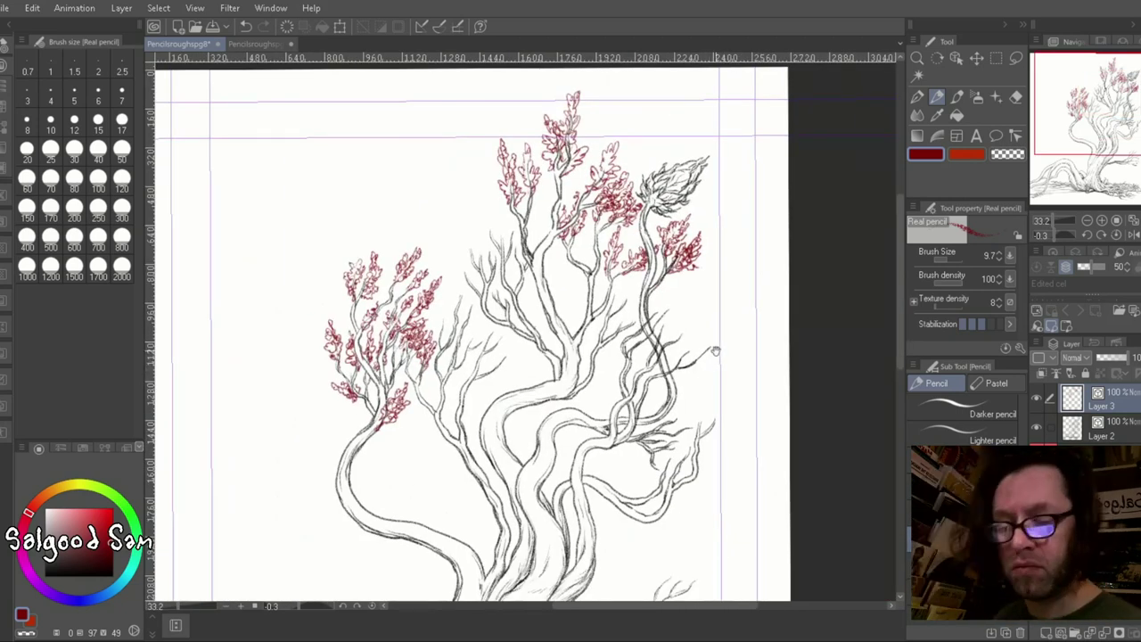
drag(524, 133, 550, 221)
mouse_move(486, 174)
mouse_down()
mouse_move(499, 250)
mouse_move(526, 267)
mouse_move(535, 241)
mouse_move(577, 202)
mouse_move(568, 308)
mouse_move(613, 256)
mouse_move(664, 307)
mouse_up()
drag(425, 273, 521, 347)
drag(417, 323, 465, 403)
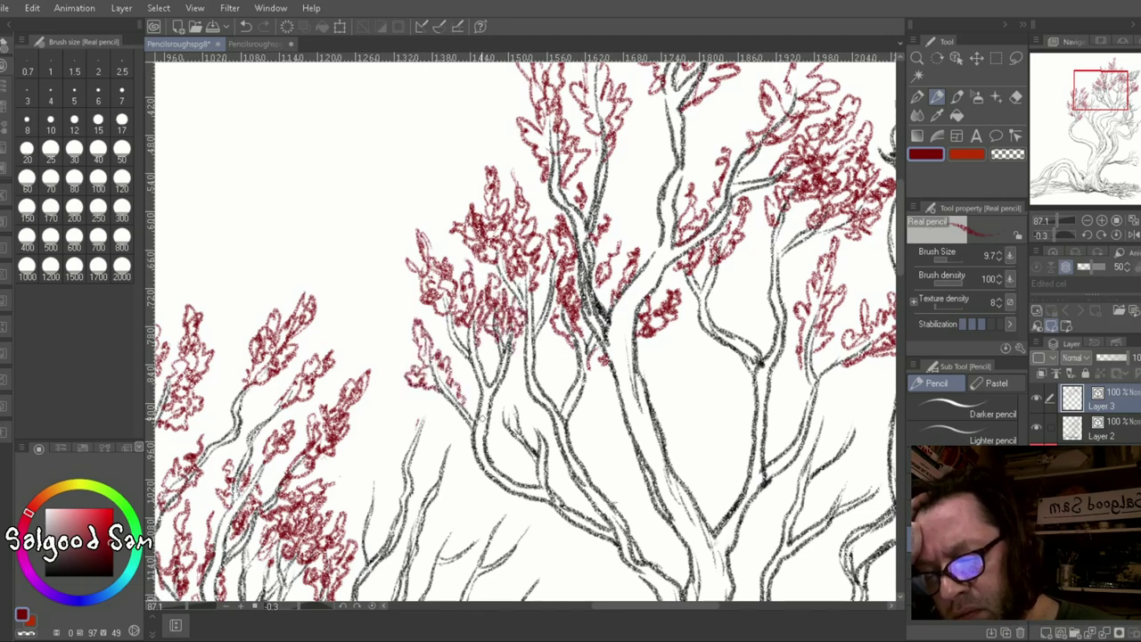
drag(533, 435, 552, 349)
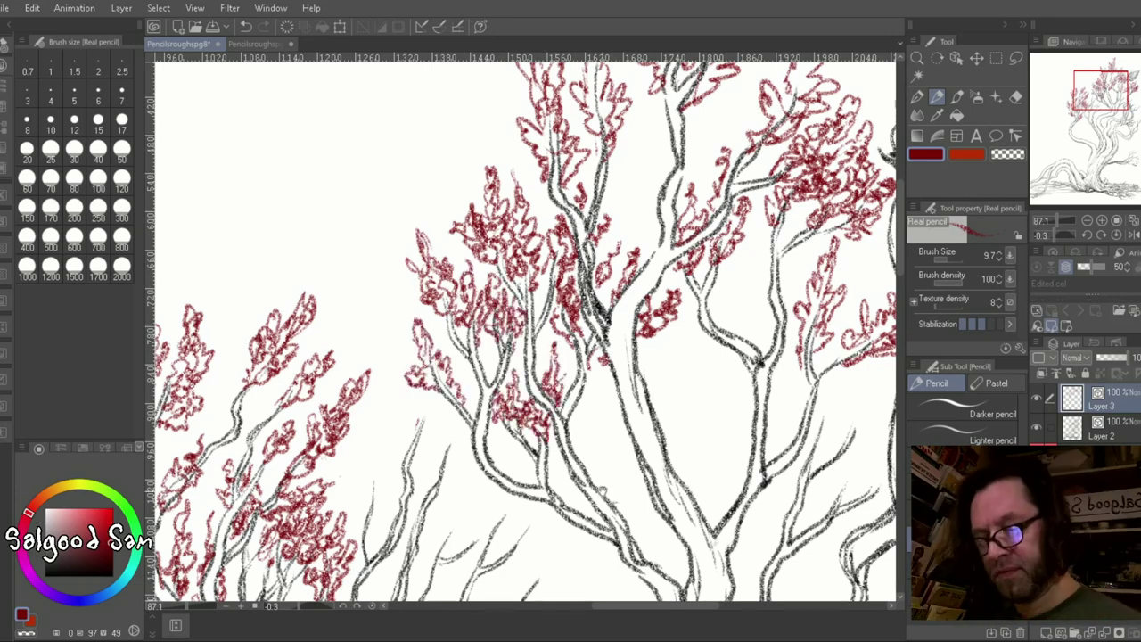
drag(499, 428, 526, 232)
drag(418, 218, 379, 352)
drag(446, 213, 459, 250)
Add new red leaf clusters on the central branches, then fit the page in view.
mouse_move(442, 192)
mouse_down()
mouse_move(450, 260)
mouse_move(437, 313)
mouse_move(507, 196)
mouse_up()
drag(488, 285, 499, 353)
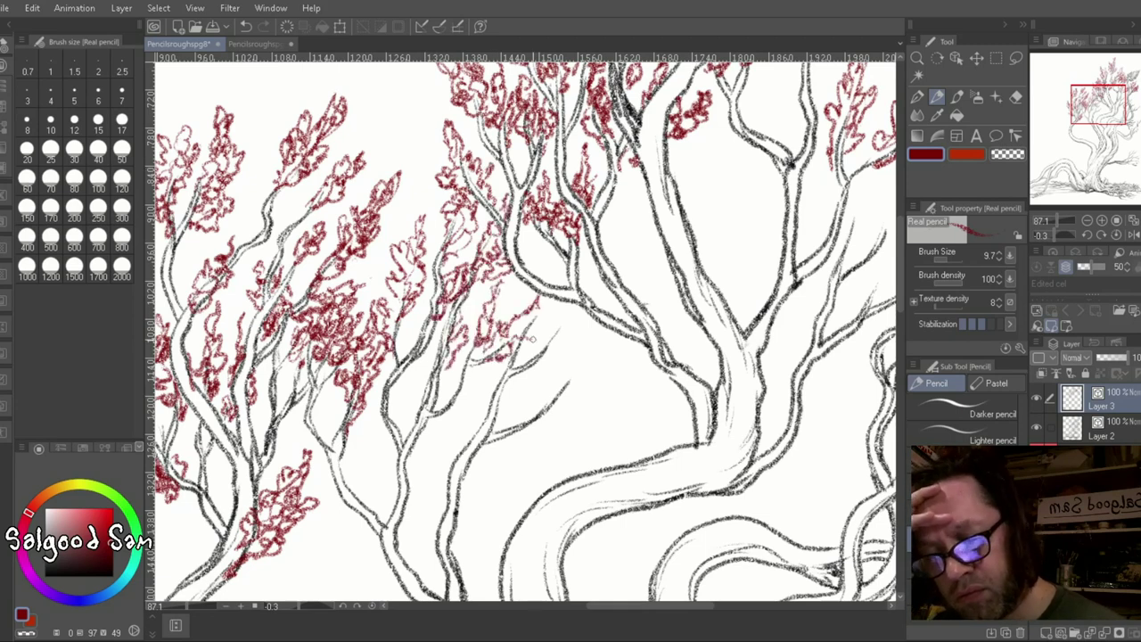
mouse_move(526, 312)
mouse_down()
mouse_move(553, 375)
mouse_move(593, 419)
mouse_up()
drag(508, 432, 595, 385)
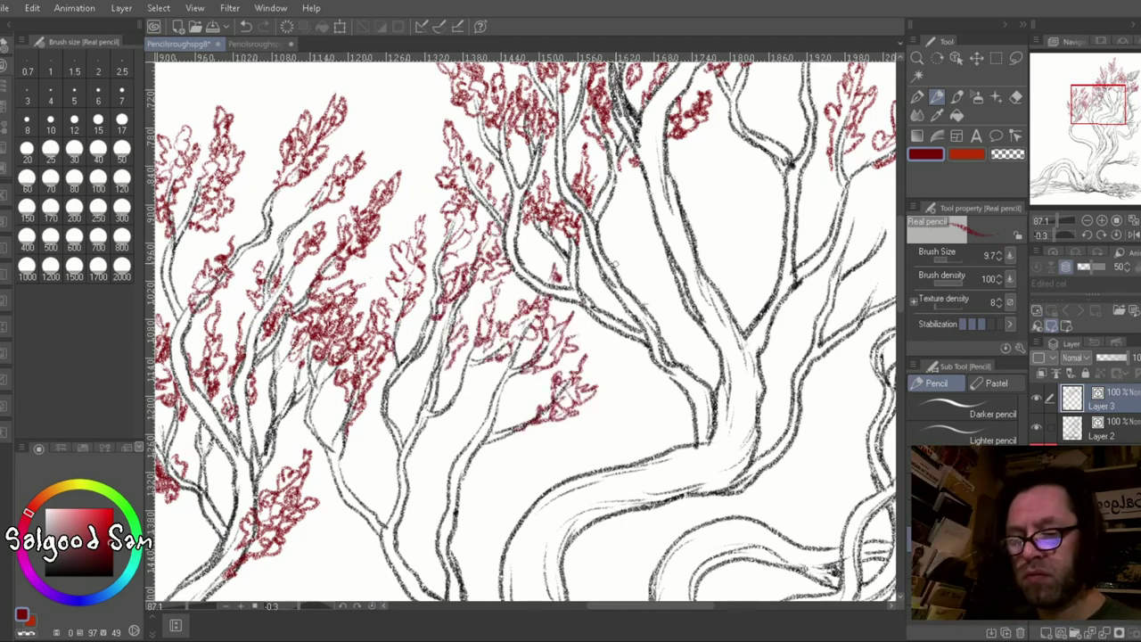
mouse_move(619, 196)
mouse_down()
mouse_move(637, 277)
mouse_move(599, 310)
mouse_up()
key(ctrl+0)
scroll(525, 330, up, 5)
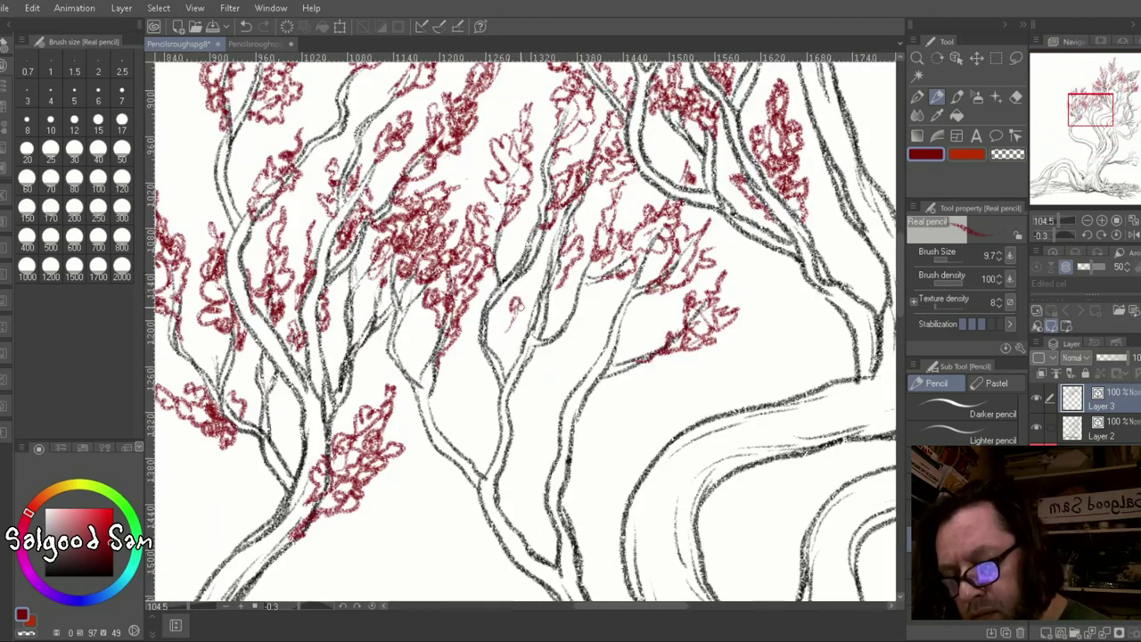
Add red leaves along the middle branches and small clusters on the lower branches.
drag(496, 358, 549, 264)
drag(517, 343, 508, 236)
drag(589, 320, 548, 361)
drag(526, 394, 521, 441)
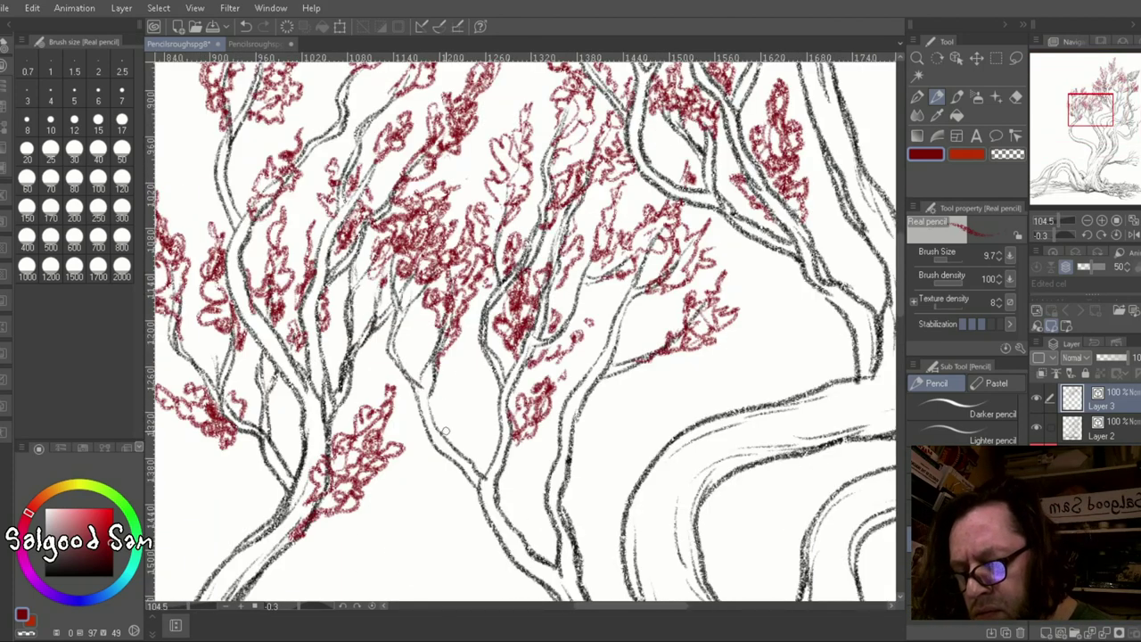
mouse_move(446, 430)
mouse_down()
mouse_move(456, 364)
mouse_move(442, 472)
mouse_up()
drag(570, 481, 614, 405)
drag(546, 465, 634, 383)
scroll(553, 401, down, 5)
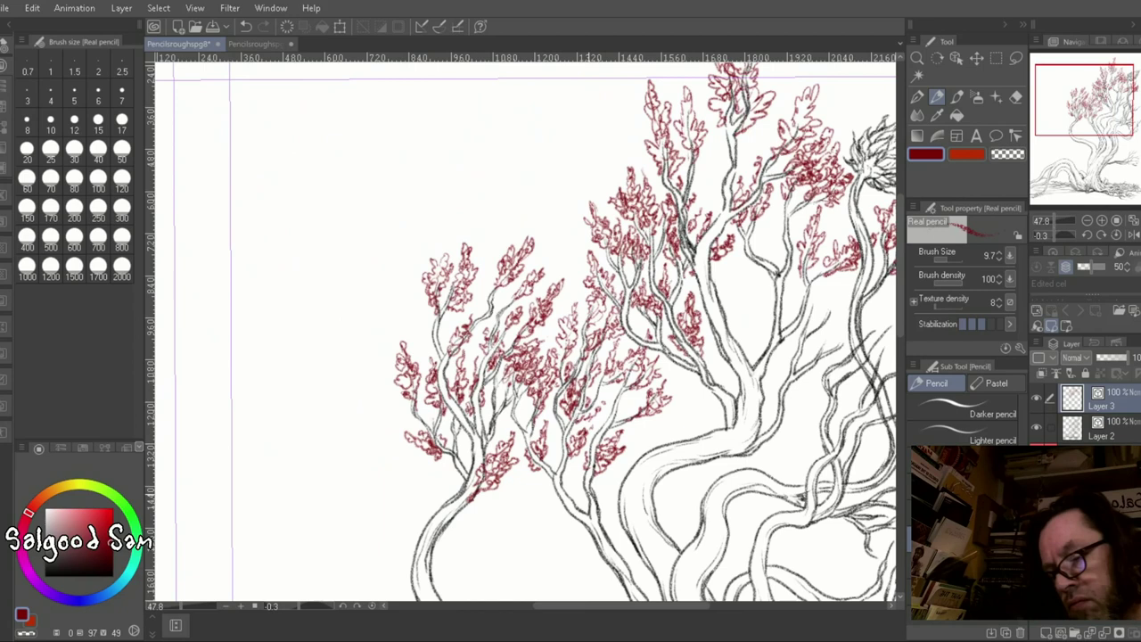
scroll(822, 301, up, 5)
Scribble red leaf sprays along the right-hand branches, top to bottom.
mouse_move(526, 294)
mouse_down()
mouse_move(521, 357)
mouse_move(548, 410)
mouse_move(543, 383)
mouse_move(535, 423)
mouse_move(642, 338)
mouse_move(606, 428)
mouse_move(499, 508)
mouse_up()
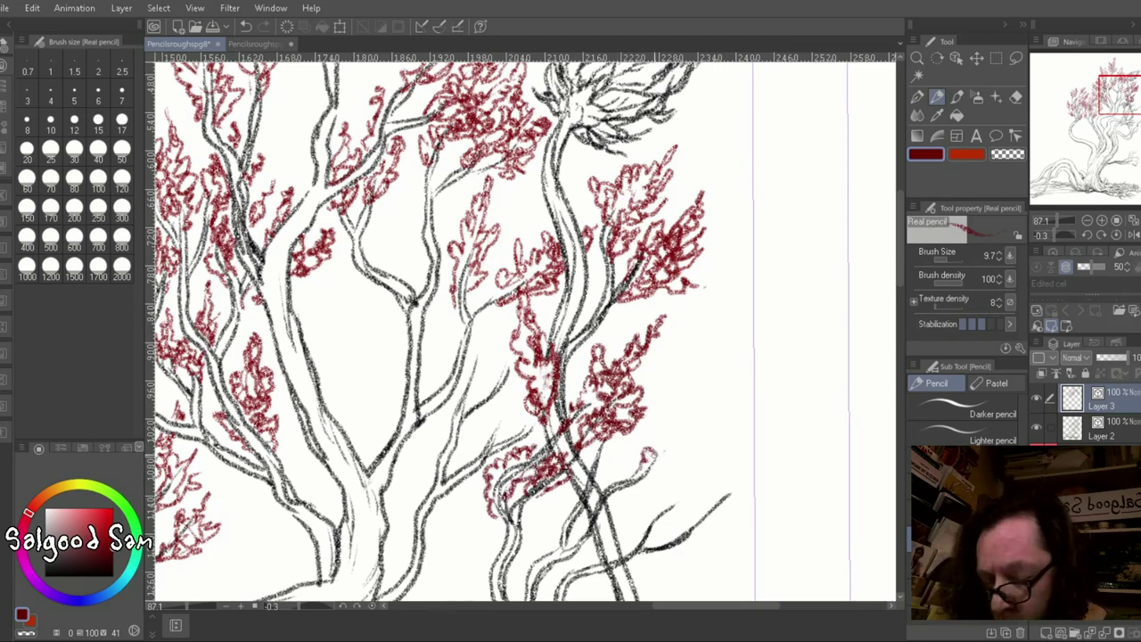
mouse_move(651, 455)
mouse_down()
mouse_move(624, 482)
mouse_move(651, 516)
mouse_move(748, 454)
mouse_move(790, 405)
mouse_move(829, 254)
mouse_up()
mouse_move(588, 446)
mouse_down()
mouse_move(623, 428)
mouse_move(704, 437)
mouse_move(646, 454)
mouse_move(686, 535)
mouse_move(722, 508)
mouse_move(713, 521)
mouse_up()
drag(535, 343, 530, 361)
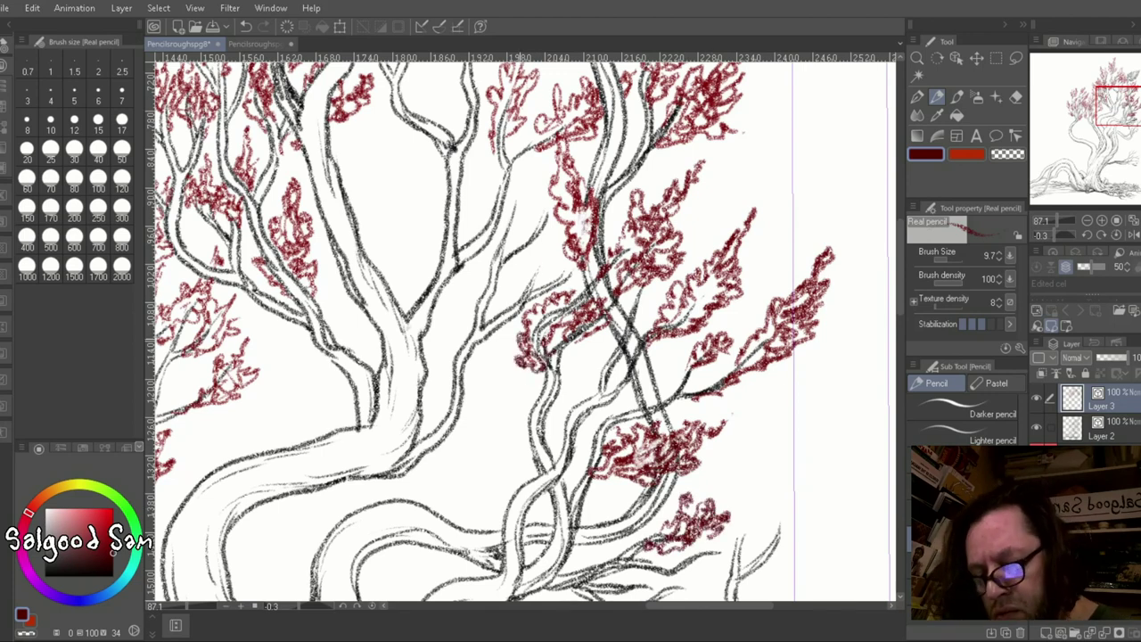
mouse_move(534, 259)
mouse_down()
mouse_move(561, 267)
mouse_move(570, 250)
mouse_move(579, 267)
mouse_up()
drag(579, 267, 606, 381)
drag(562, 285, 580, 330)
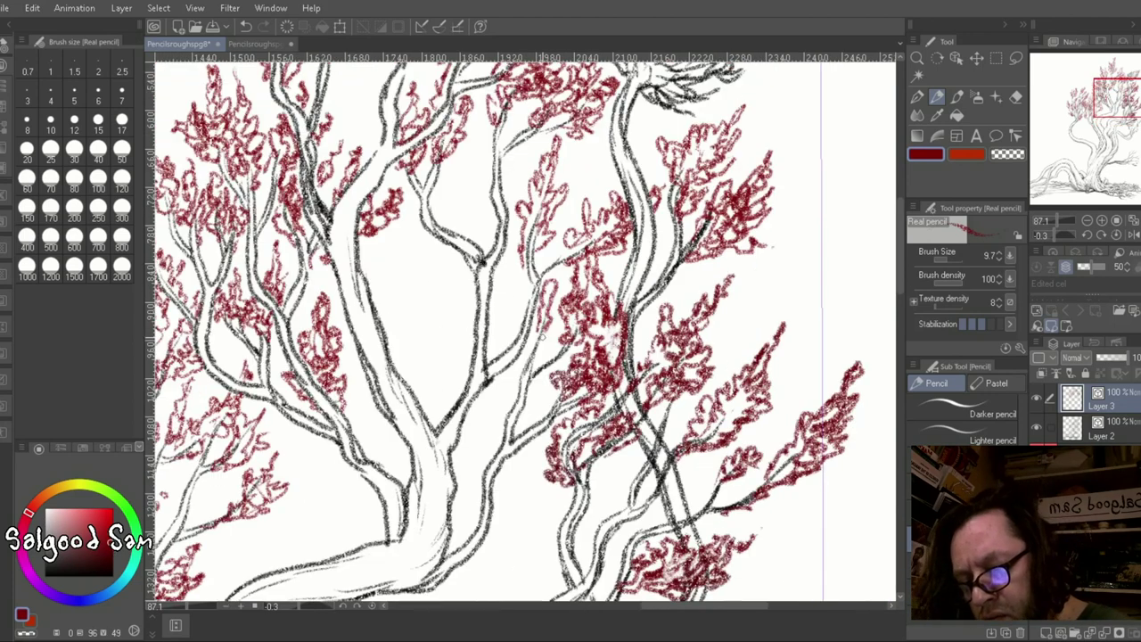
mouse_move(548, 267)
mouse_down()
mouse_move(535, 384)
mouse_move(510, 419)
mouse_up()
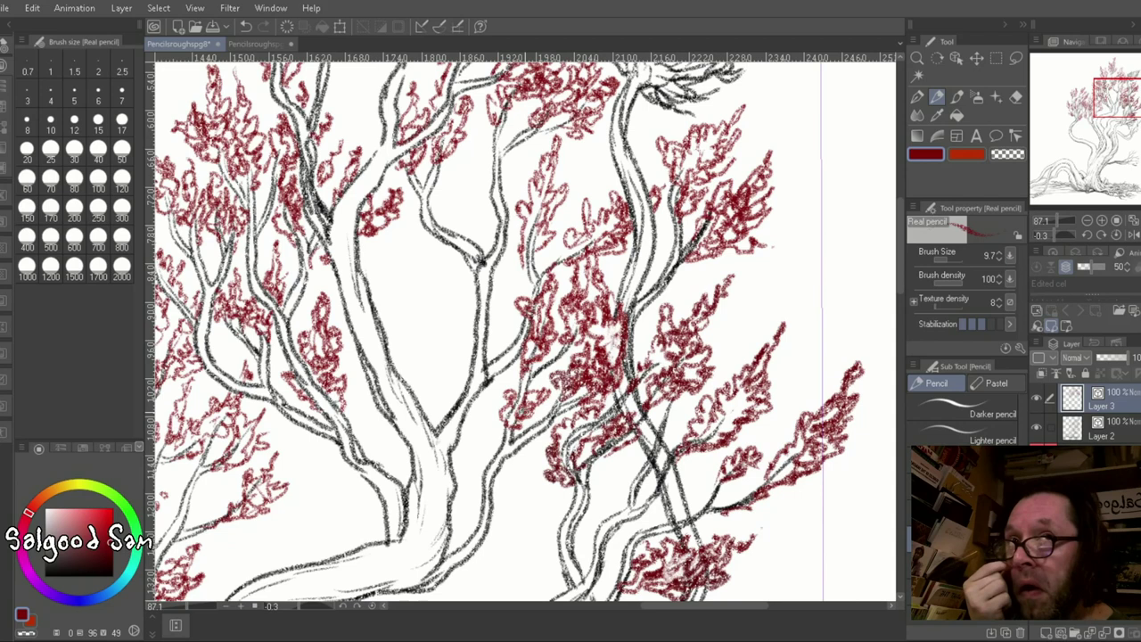
Add red leaf clusters along the right and lower-right branches with the Real pencil.
scroll(488, 241, down, 5)
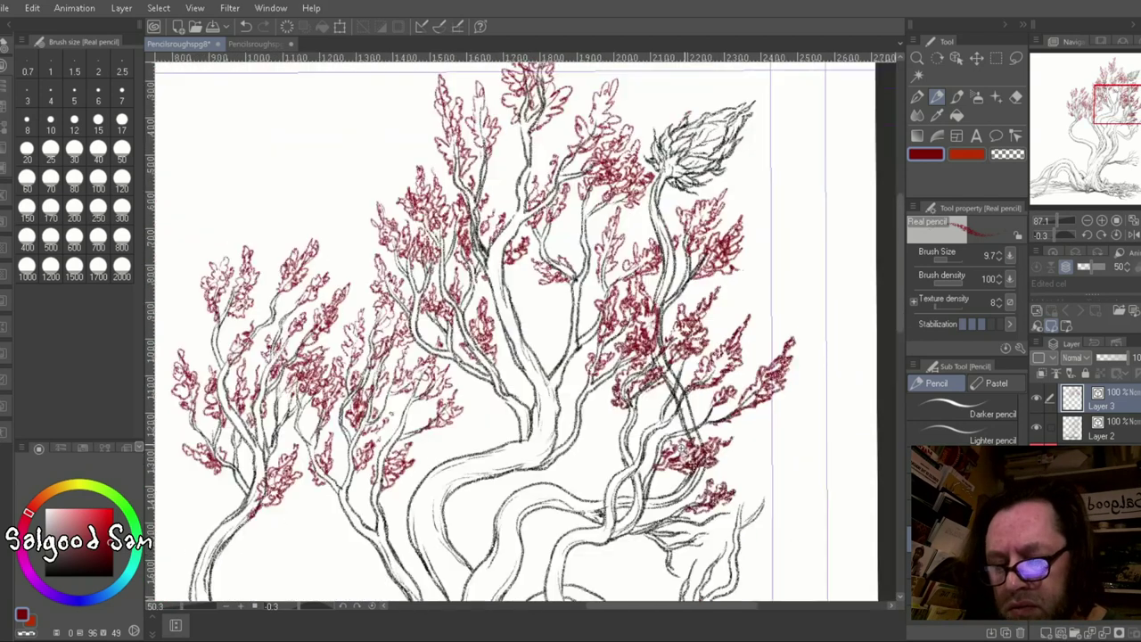
scroll(602, 268, up, 4)
drag(590, 246, 606, 294)
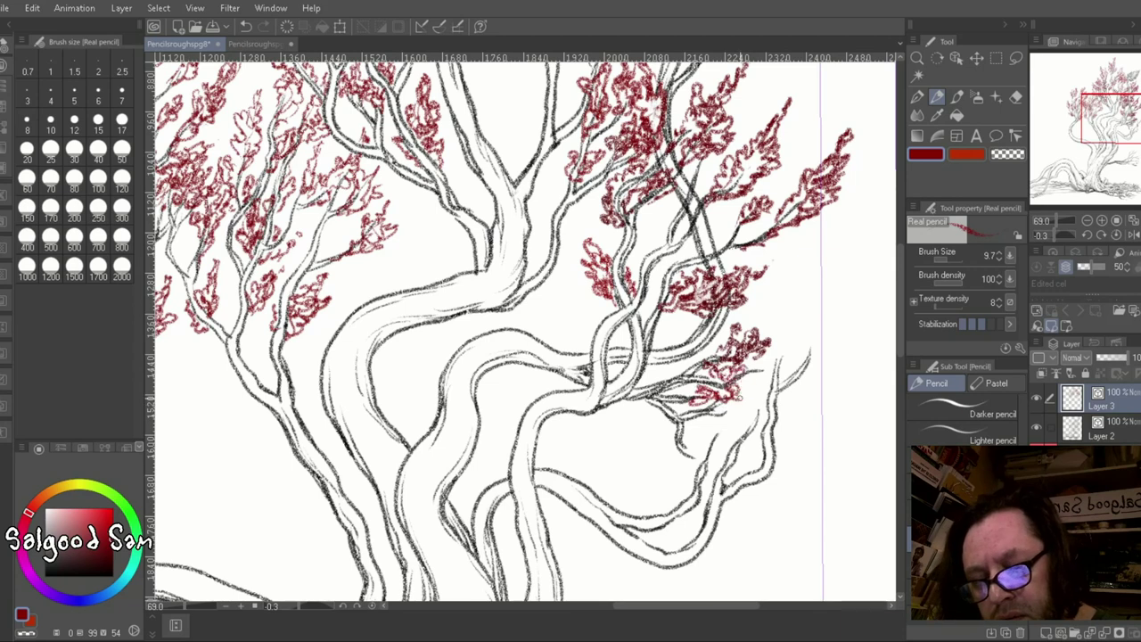
drag(754, 397, 726, 319)
mouse_move(766, 367)
mouse_down()
mouse_move(709, 420)
mouse_move(762, 396)
mouse_move(802, 419)
mouse_up()
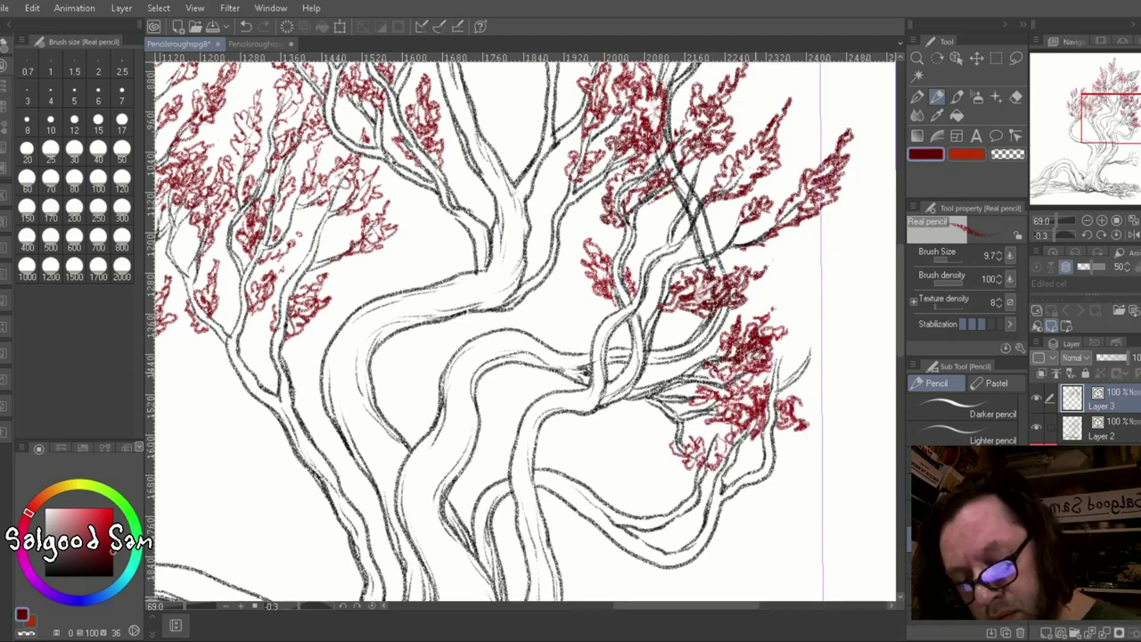
mouse_move(756, 383)
mouse_down()
mouse_move(797, 263)
mouse_move(807, 356)
mouse_move(797, 303)
mouse_move(802, 339)
mouse_move(846, 330)
mouse_move(802, 392)
mouse_up()
mouse_move(731, 445)
mouse_down()
mouse_move(758, 401)
mouse_move(793, 415)
mouse_move(757, 437)
mouse_move(802, 510)
mouse_up()
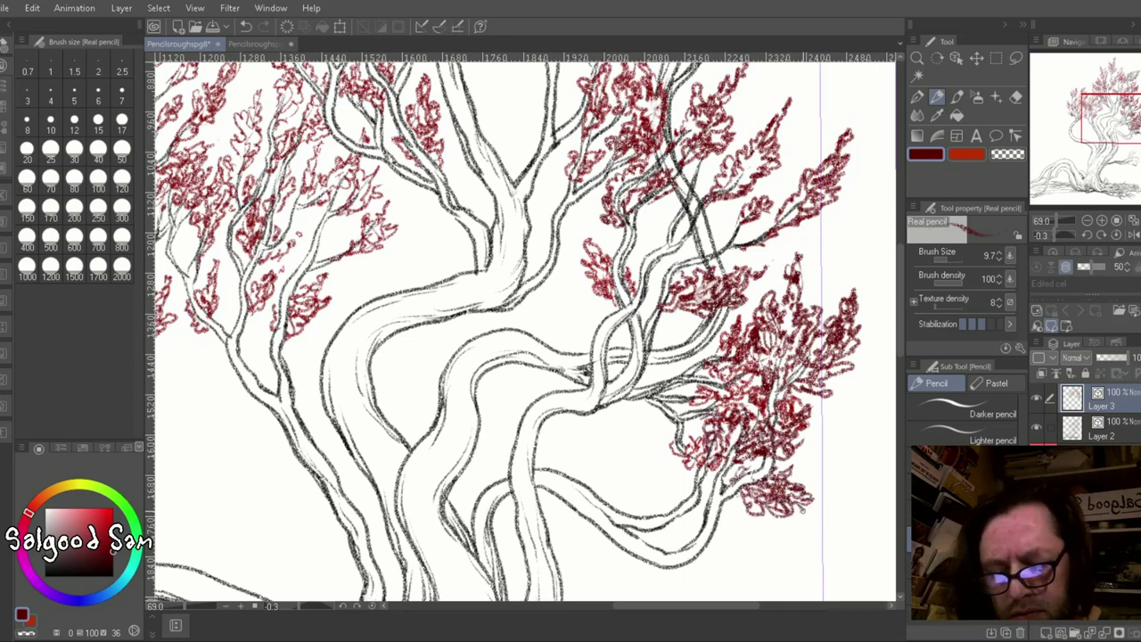
Add red leaves near the bottom branches and above the trunk knot.
drag(637, 560, 673, 584)
scroll(659, 534, down, 3)
drag(659, 454, 713, 503)
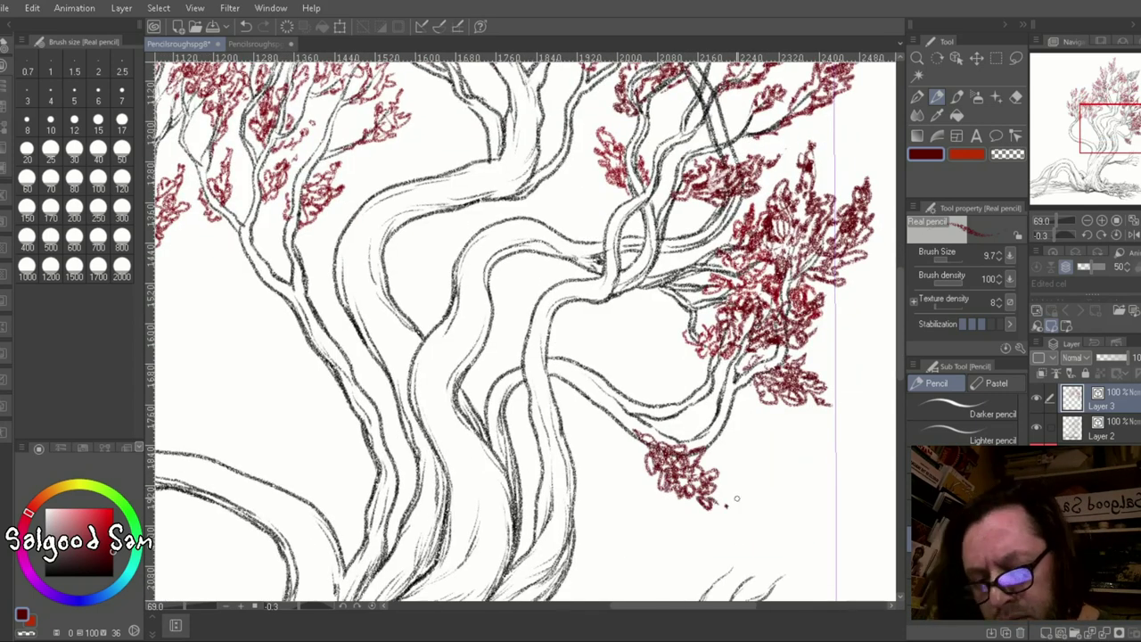
scroll(571, 318, up, 3)
mouse_move(572, 318)
mouse_down()
mouse_move(624, 308)
mouse_move(633, 294)
mouse_up()
scroll(624, 312, down, 5)
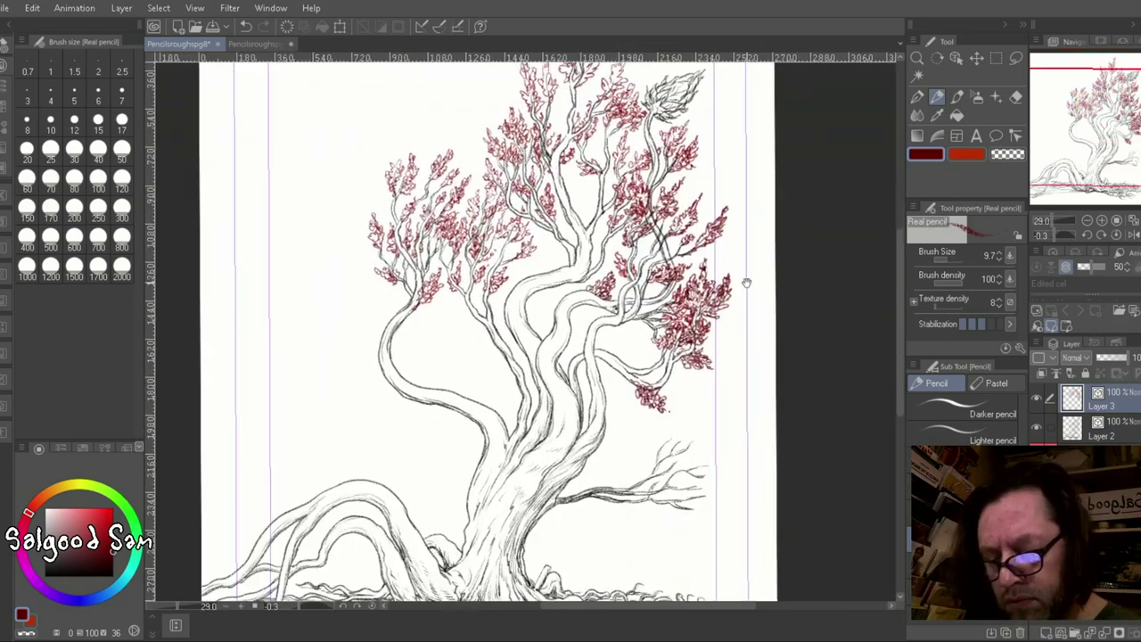
scroll(552, 294, up, 6)
Scribble a small red leaf patch, paint part of it out in white, then return to dark red.
mouse_move(539, 339)
mouse_down()
mouse_move(553, 256)
mouse_move(571, 303)
mouse_move(548, 352)
mouse_move(606, 321)
mouse_up()
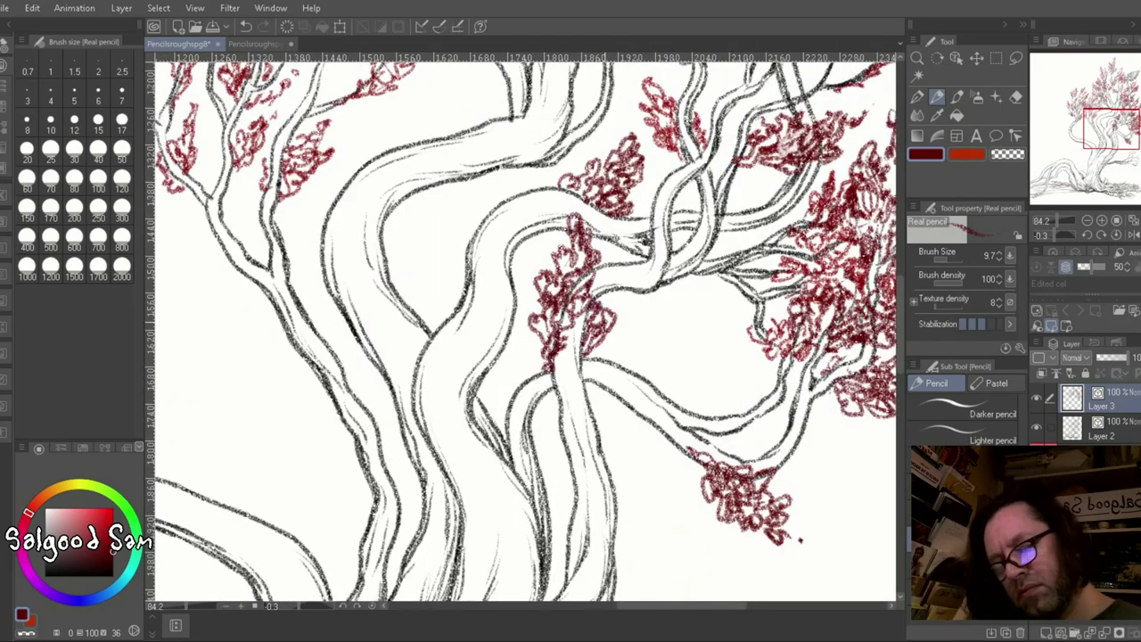
alt+click(571, 294)
mouse_move(562, 277)
mouse_down()
mouse_move(583, 321)
mouse_move(553, 352)
mouse_move(615, 339)
mouse_up()
alt+click(570, 285)
scroll(745, 421, down, 6)
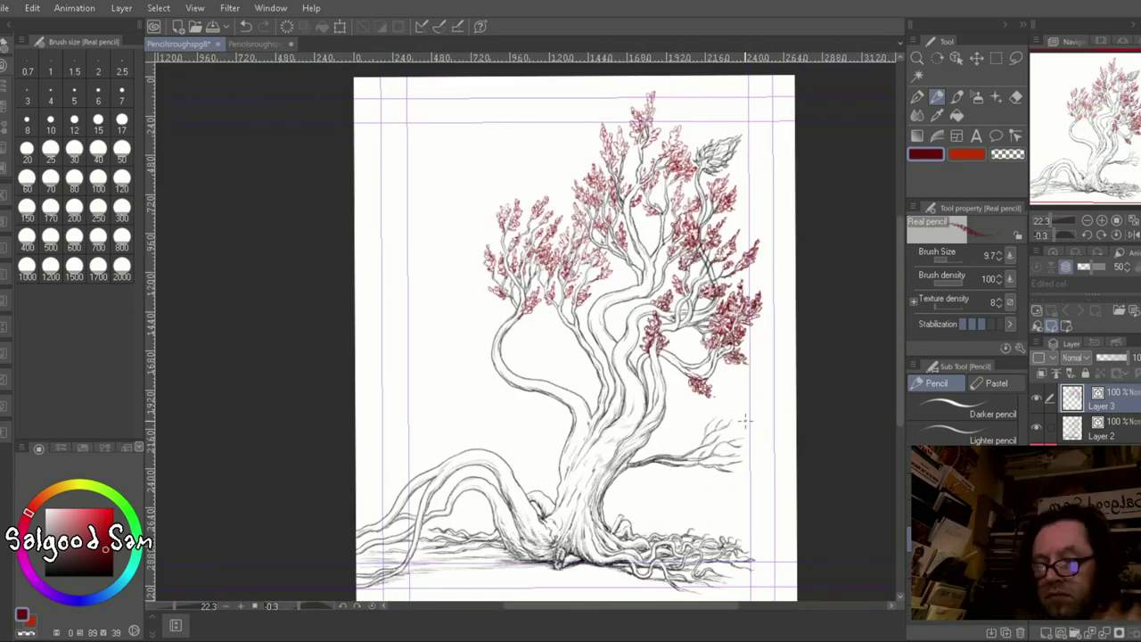
scroll(521, 324, up, 5)
Add red leaves beside the left branch and a new cluster at the lower-right branch tip.
mouse_move(459, 245)
mouse_down()
mouse_move(468, 303)
mouse_move(446, 343)
mouse_up()
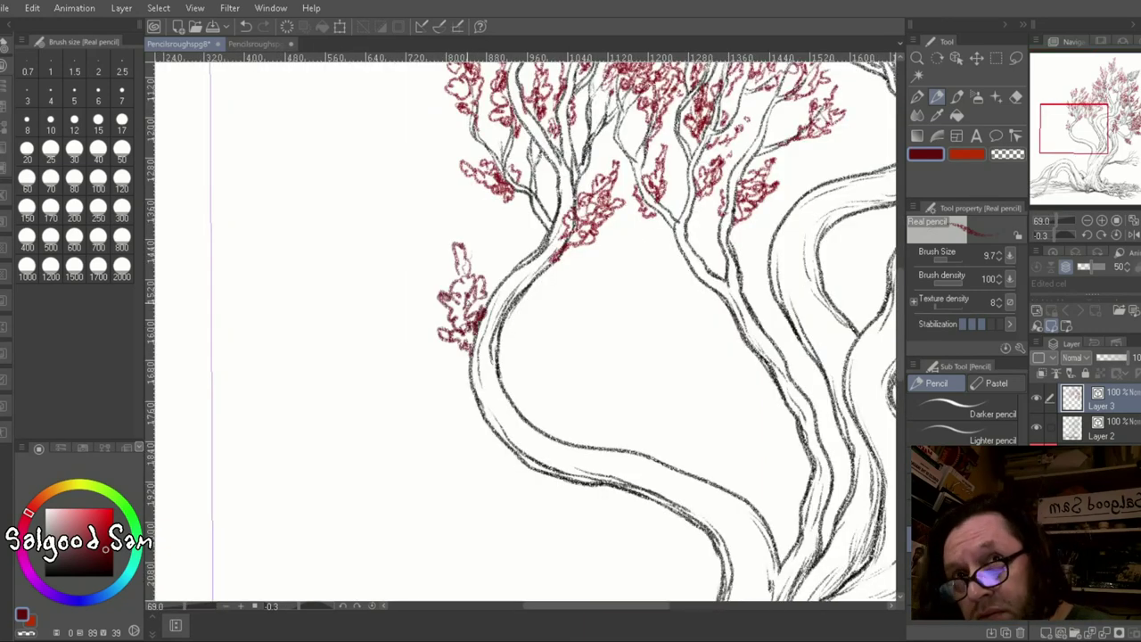
mouse_move(458, 245)
mouse_down()
mouse_move(436, 299)
mouse_move(459, 361)
mouse_up()
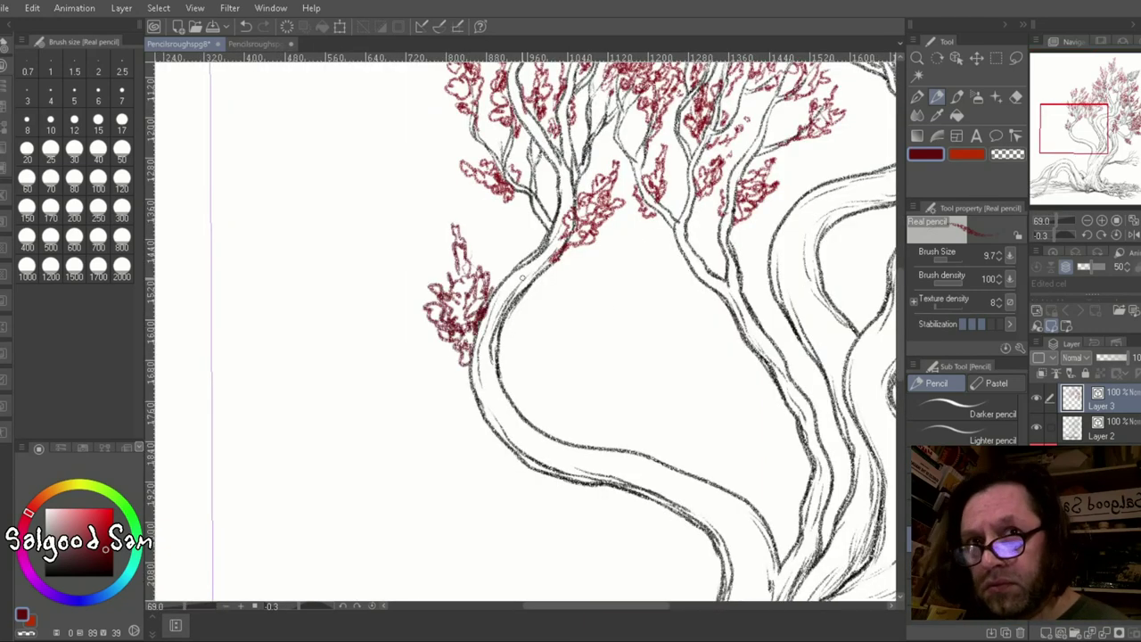
drag(891, 481, 218, 281)
mouse_move(510, 314)
mouse_down()
mouse_move(537, 305)
mouse_move(472, 356)
mouse_move(571, 308)
mouse_up()
drag(561, 352, 599, 314)
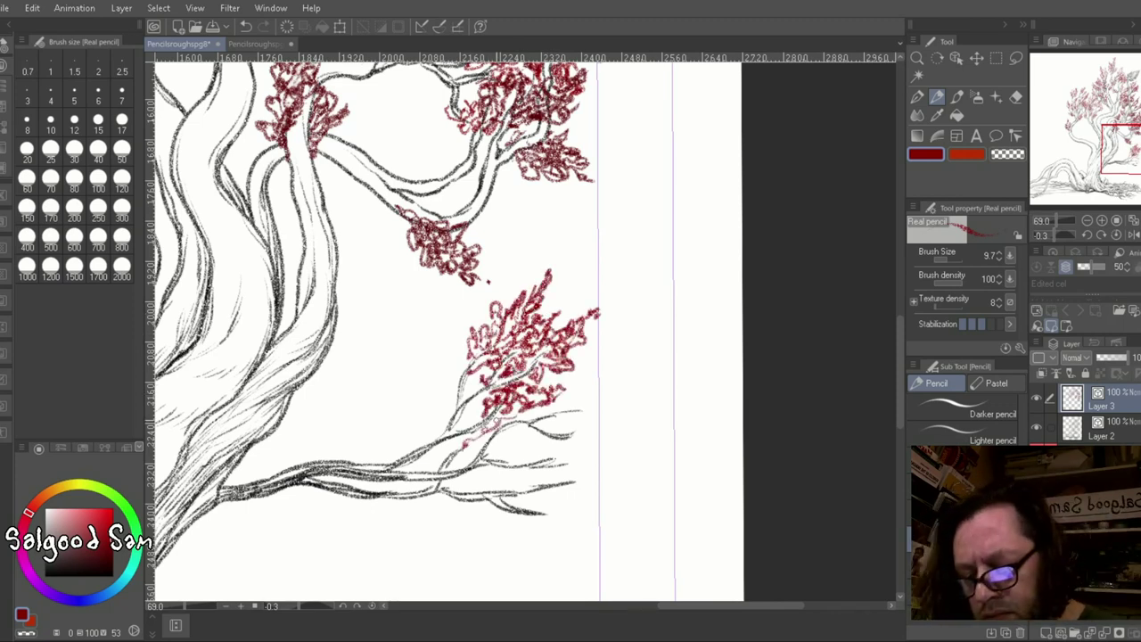
mouse_move(571, 399)
mouse_down()
mouse_move(624, 401)
mouse_move(570, 436)
mouse_move(552, 458)
mouse_move(571, 481)
mouse_move(535, 499)
mouse_move(552, 543)
mouse_move(606, 517)
mouse_move(535, 454)
mouse_up()
Move the tree layer about 80 px left, then add a new layer above Layer 3.
key(ctrl+minus)
key(k)
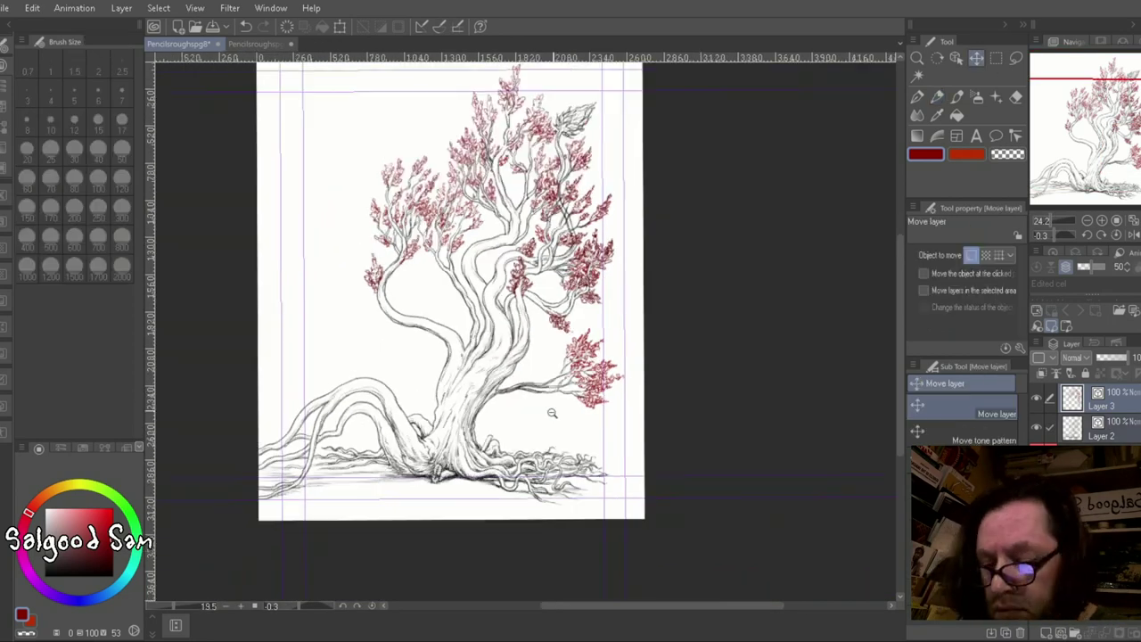
drag(725, 415, 655, 416)
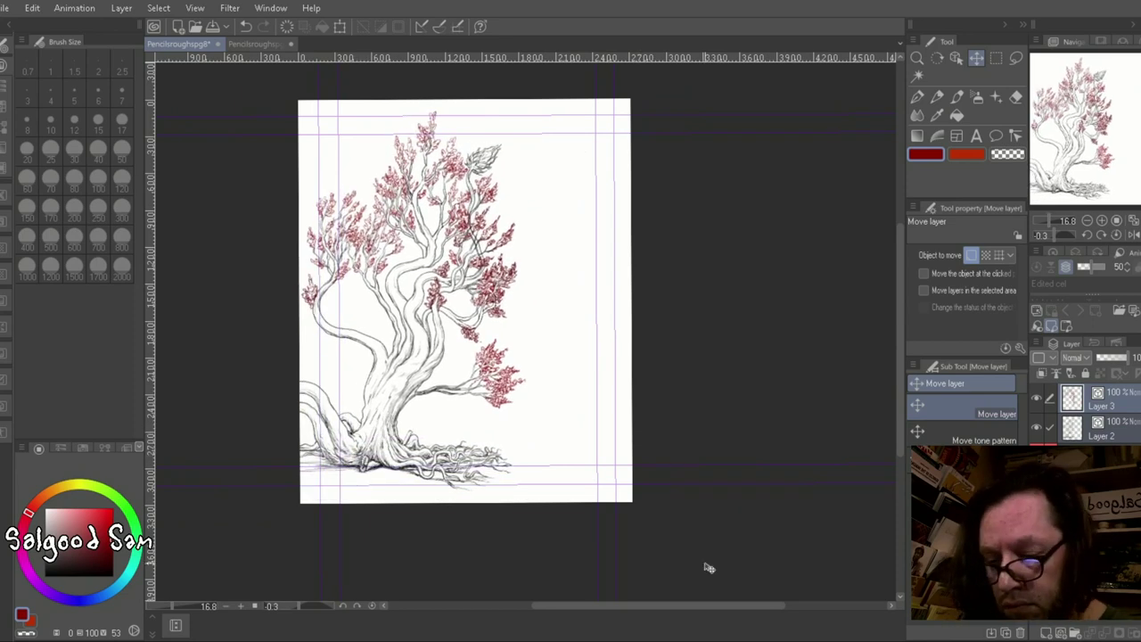
scroll(457, 450, up, 3)
scroll(686, 428, down, 2)
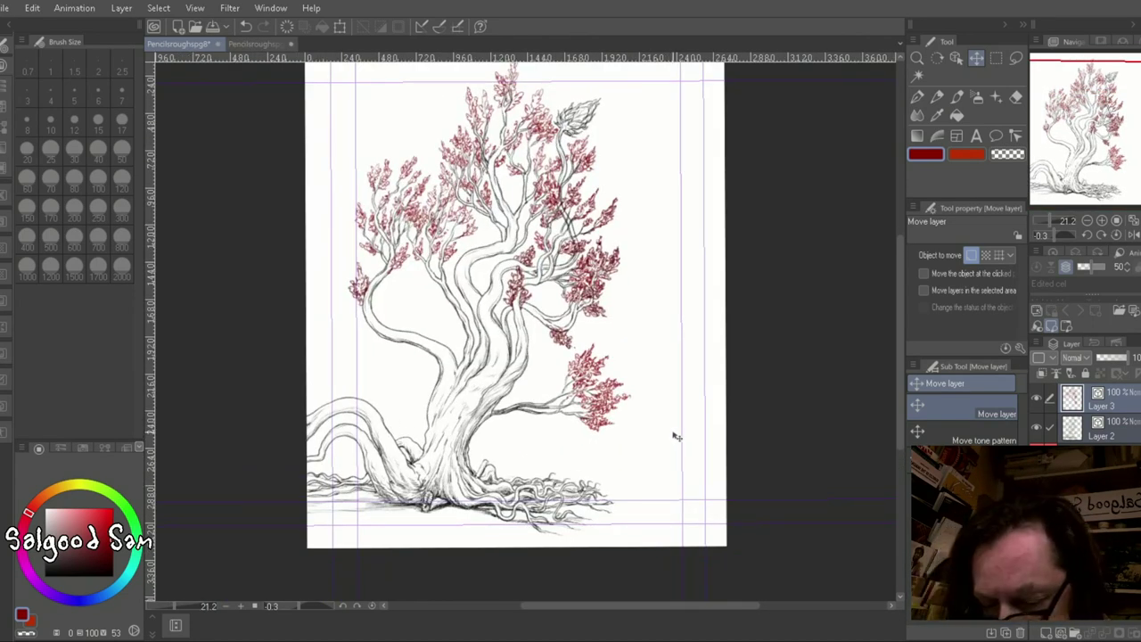
click(1072, 630)
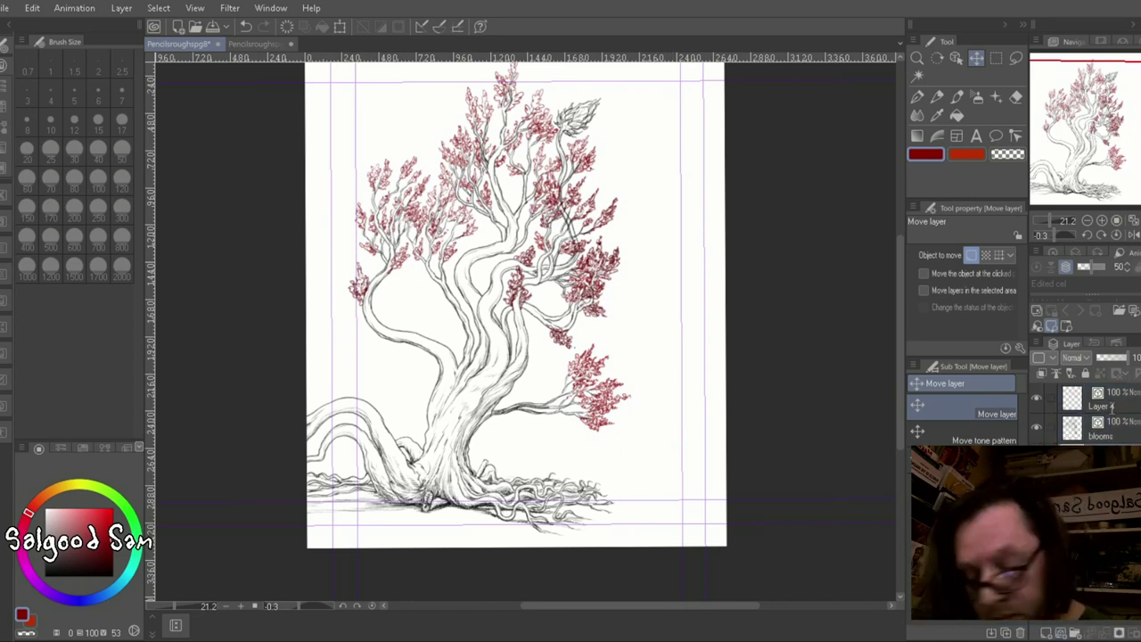
Rename the new layer to 'spores'.
double_click(1105, 407)
text(spores)
key(Return)
Pick blue and set up the Tone scraping airbrush at brush size 73.7.
click(91, 599)
key(b)
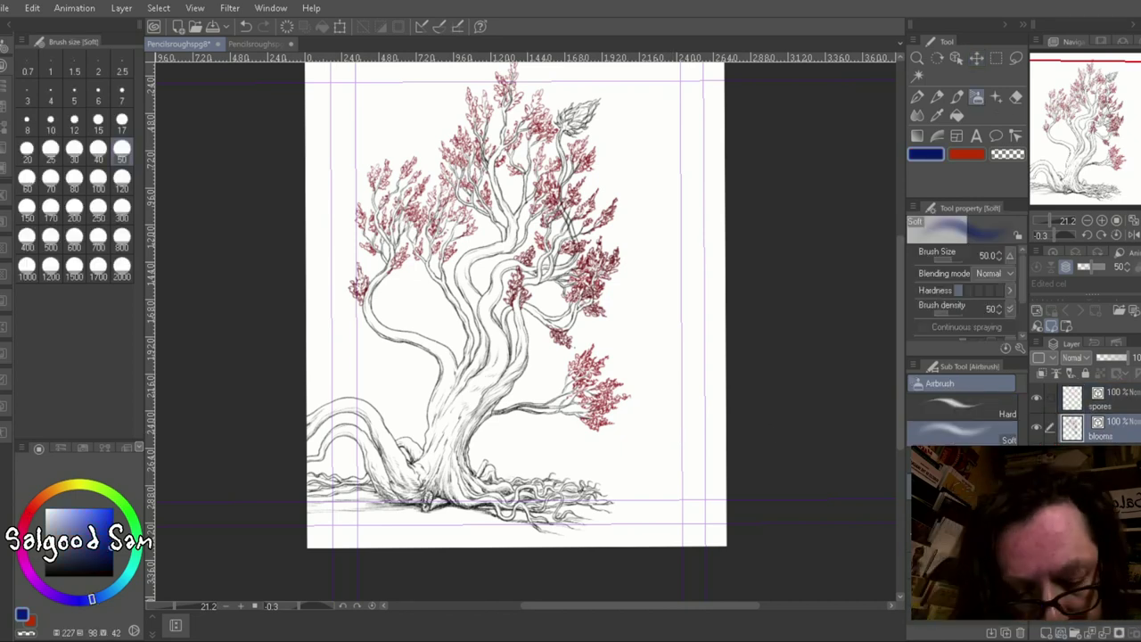
key(period)
click(628, 242)
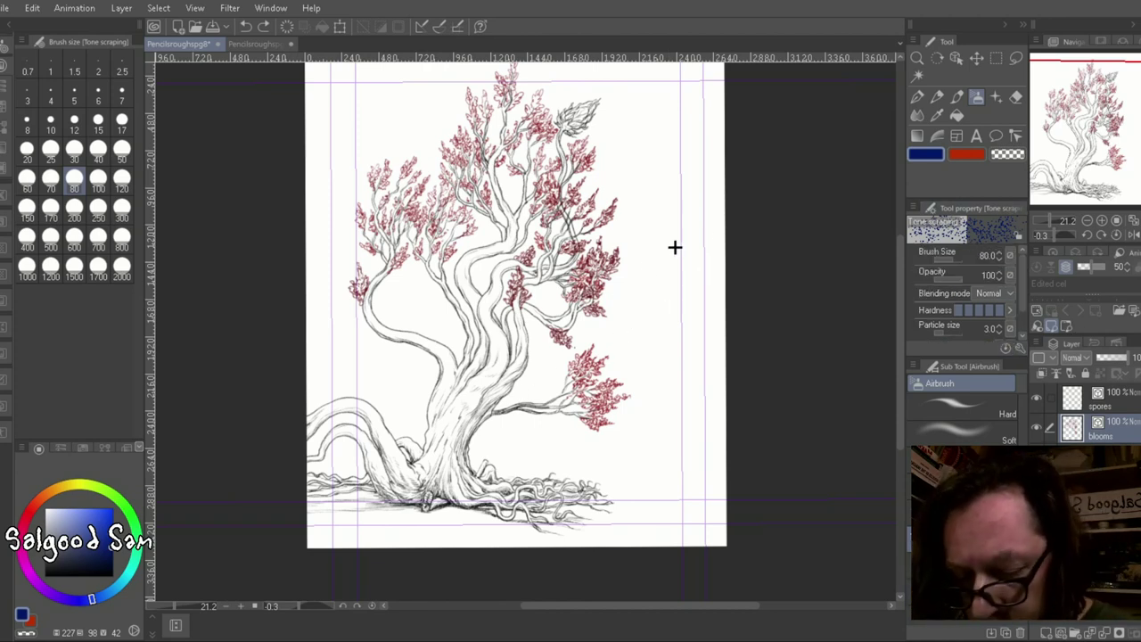
mouse_move(674, 247)
mouse_down()
mouse_move(629, 240)
mouse_move(579, 269)
mouse_up()
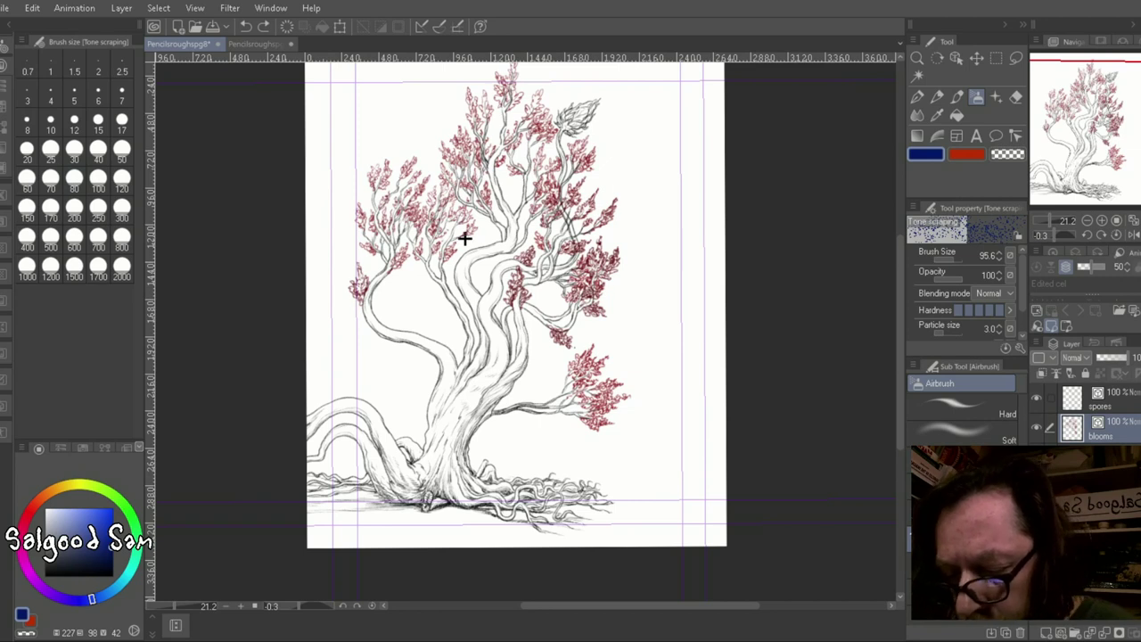
mouse_move(463, 238)
mouse_down()
mouse_move(452, 247)
mouse_move(657, 308)
mouse_up()
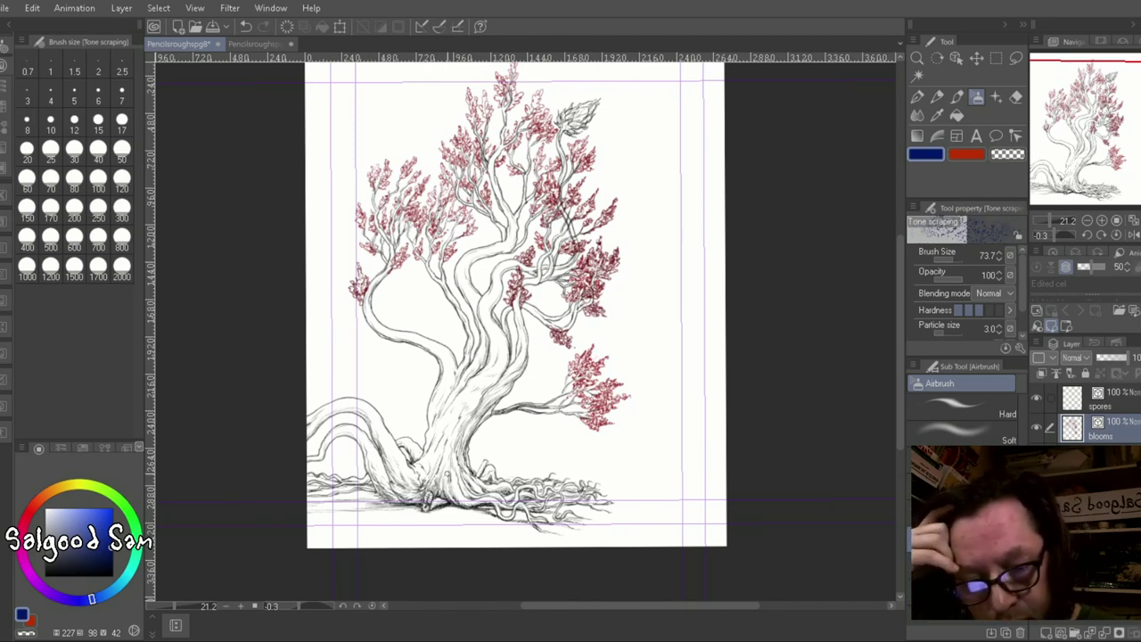
scroll(606, 520, up, 3)
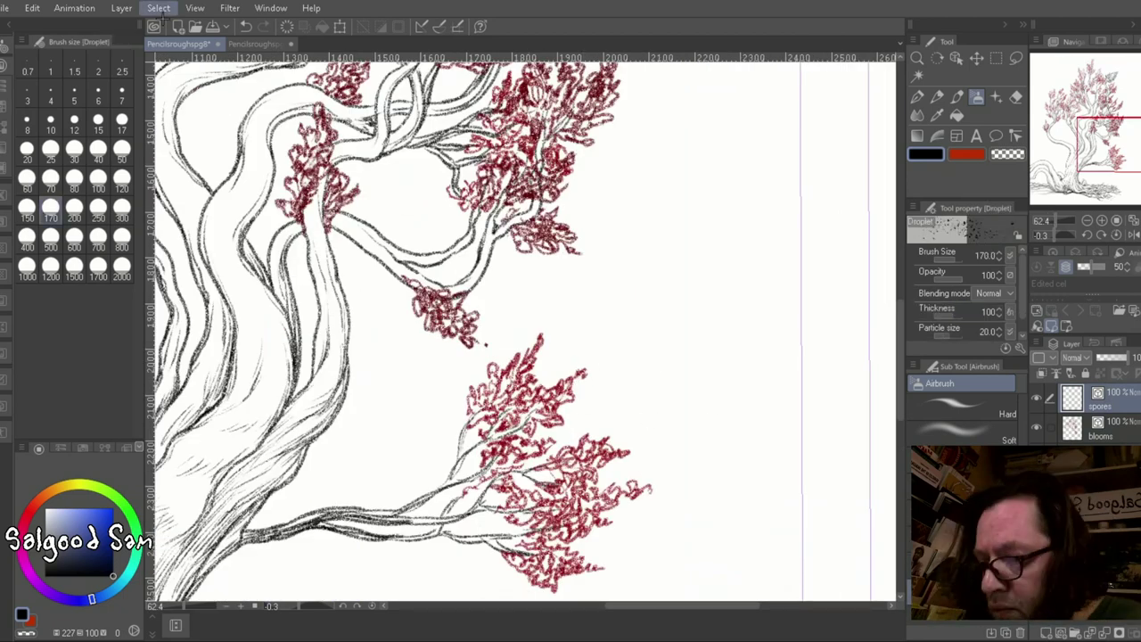
Spray blue spores over the lower and upper bloom branches.
mouse_move(624, 357)
mouse_down()
mouse_move(600, 377)
mouse_move(779, 428)
mouse_up()
scroll(673, 484, down, 2)
scroll(673, 484, up, 2)
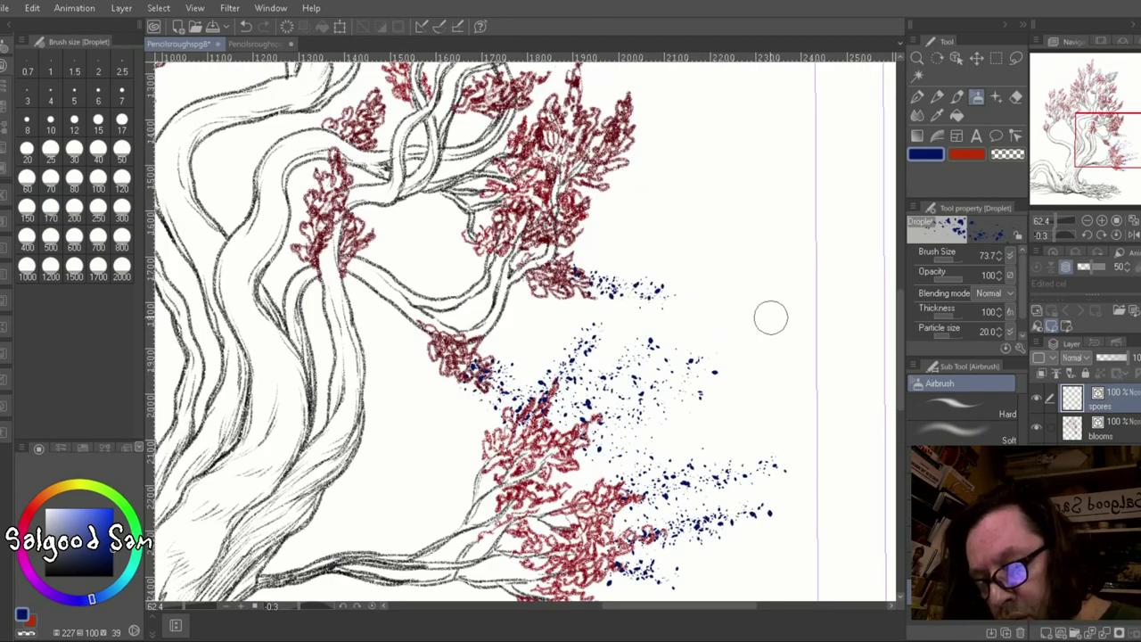
mouse_move(588, 249)
mouse_down()
mouse_move(660, 338)
mouse_move(687, 402)
mouse_up()
scroll(688, 402, up, 1)
drag(383, 418, 431, 433)
mouse_move(606, 321)
mouse_down()
mouse_move(695, 205)
mouse_move(686, 107)
mouse_up()
drag(739, 267, 775, 285)
scroll(758, 276, down, 2)
scroll(678, 374, up, 2)
mouse_move(651, 357)
mouse_down()
mouse_move(696, 401)
mouse_move(749, 499)
mouse_up()
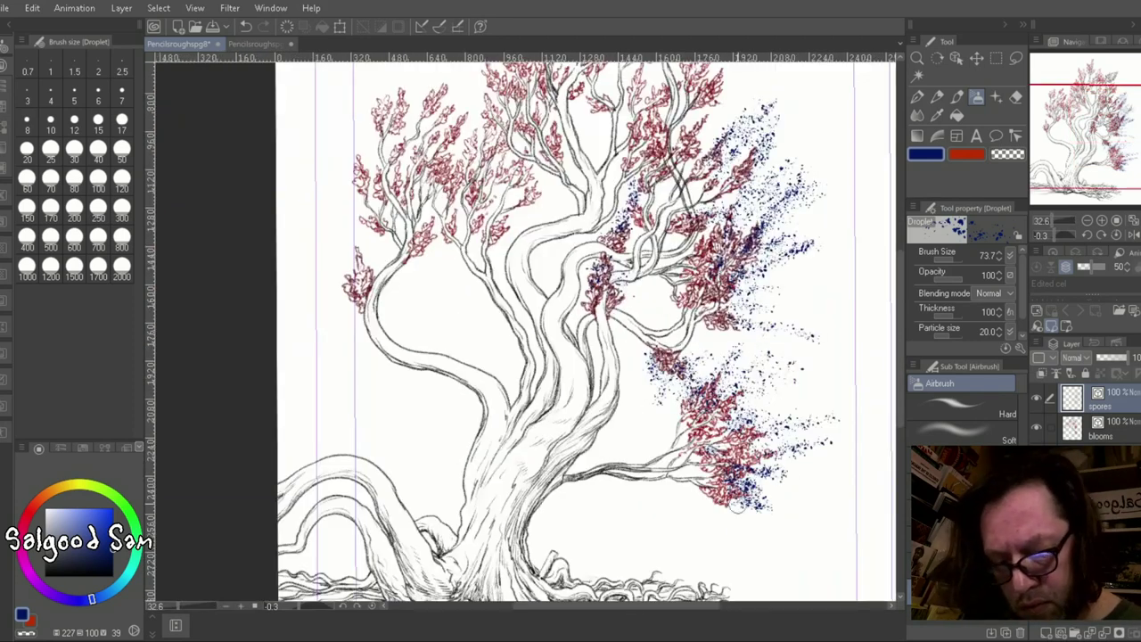
drag(682, 401, 722, 517)
drag(624, 214, 686, 218)
Spray blue spores to the right of the blooms, the upper-left blooms and the treetop.
scroll(580, 329, up, 2)
mouse_move(758, 258)
mouse_down()
mouse_move(775, 383)
mouse_move(820, 441)
mouse_up()
scroll(775, 410, down, 3)
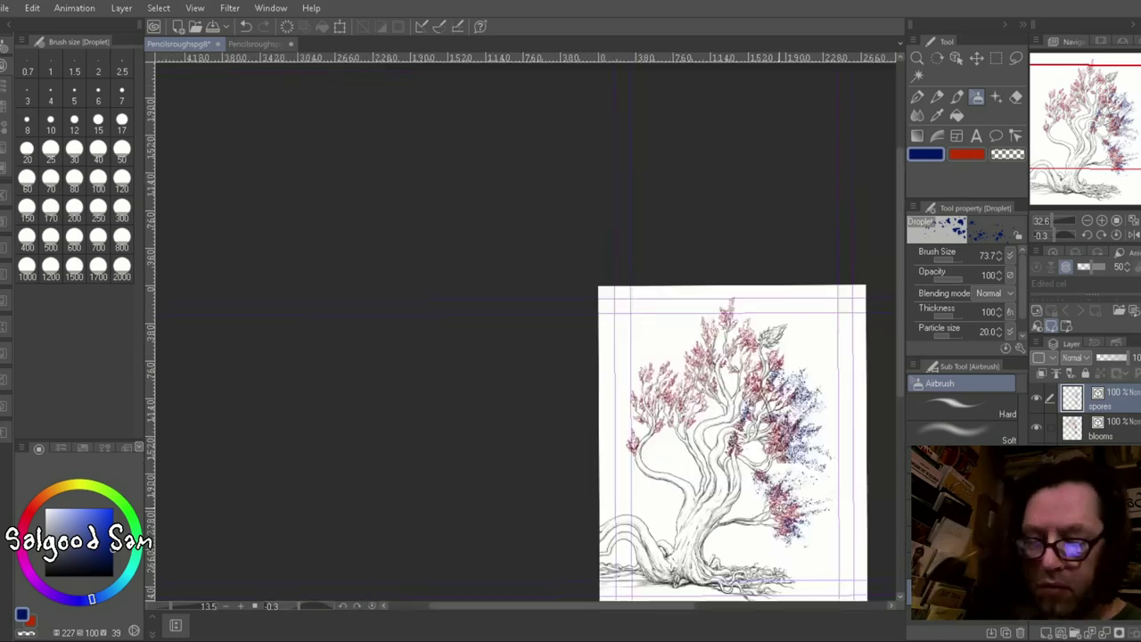
scroll(767, 375, up, 3)
mouse_move(374, 133)
mouse_down()
mouse_move(352, 200)
mouse_move(405, 258)
mouse_move(405, 98)
mouse_move(446, 196)
mouse_up()
scroll(425, 127, up, 2)
mouse_move(425, 127)
mouse_down()
mouse_move(481, 258)
mouse_move(526, 231)
mouse_move(611, 298)
mouse_move(503, 410)
mouse_move(659, 356)
mouse_move(713, 352)
mouse_up()
scroll(713, 352, left, 2)
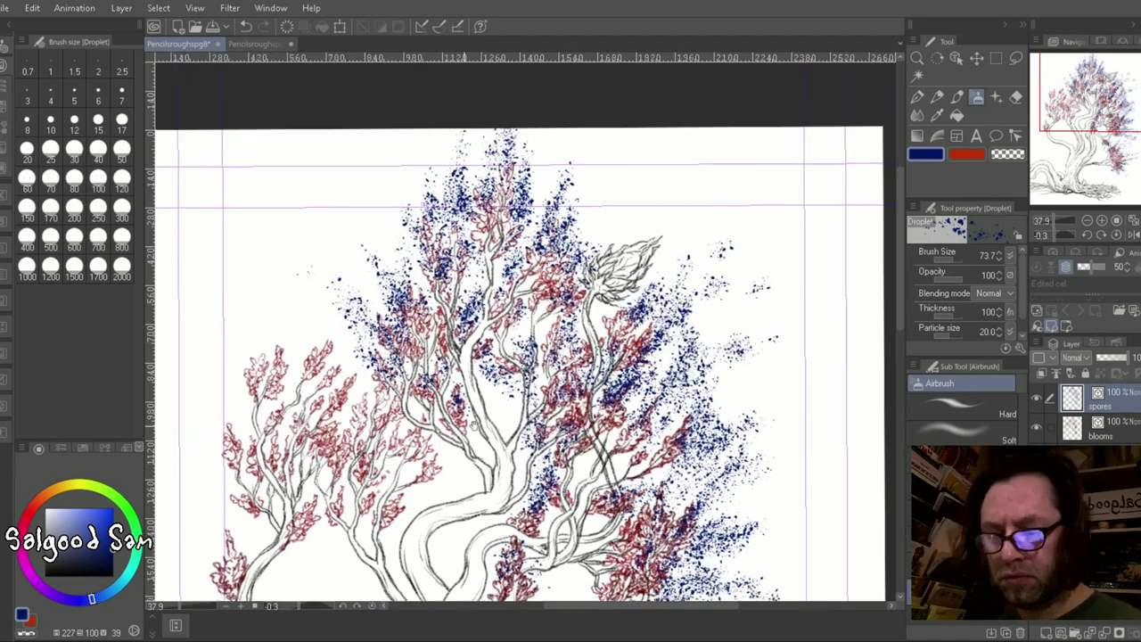
drag(593, 330, 570, 254)
mouse_move(499, 267)
mouse_down()
mouse_move(338, 374)
mouse_move(356, 428)
mouse_move(490, 347)
mouse_move(517, 463)
mouse_move(579, 325)
mouse_up()
Finish spattering the left, central and upper crown, then auto-select the paper's empty white area.
drag(366, 392, 330, 464)
key(ctrl+0)
mouse_move(482, 267)
mouse_down()
mouse_move(535, 232)
mouse_move(544, 348)
mouse_move(534, 321)
mouse_up()
mouse_move(521, 281)
mouse_down()
mouse_move(571, 321)
mouse_move(647, 311)
mouse_move(678, 356)
mouse_move(660, 432)
mouse_up()
mouse_move(588, 250)
mouse_down()
mouse_move(668, 205)
mouse_move(686, 285)
mouse_up()
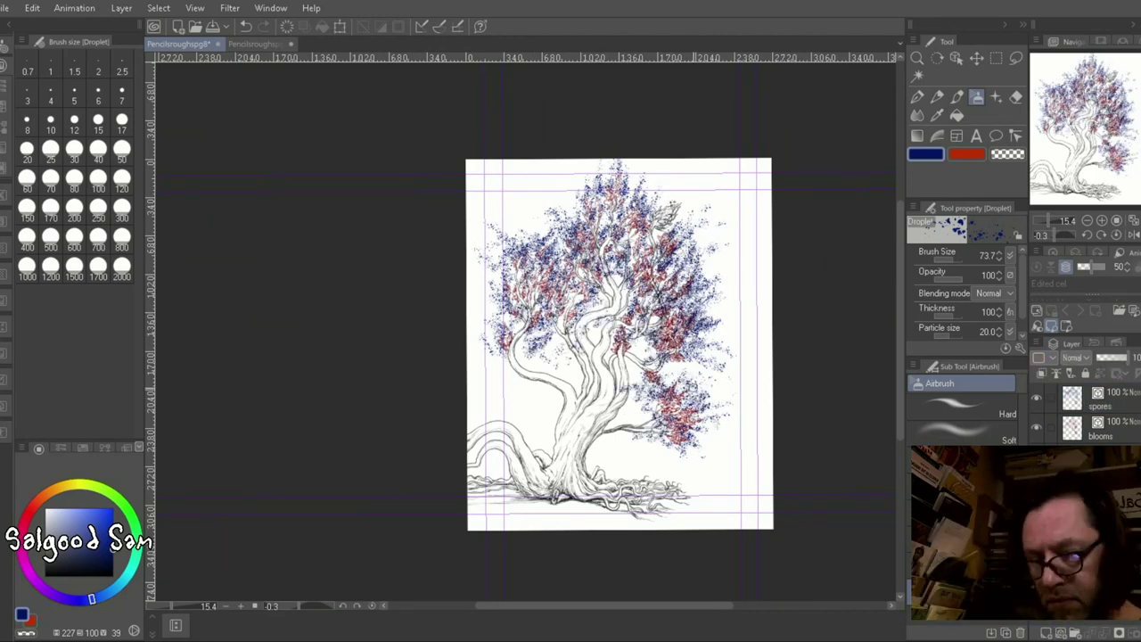
click(917, 76)
click(499, 383)
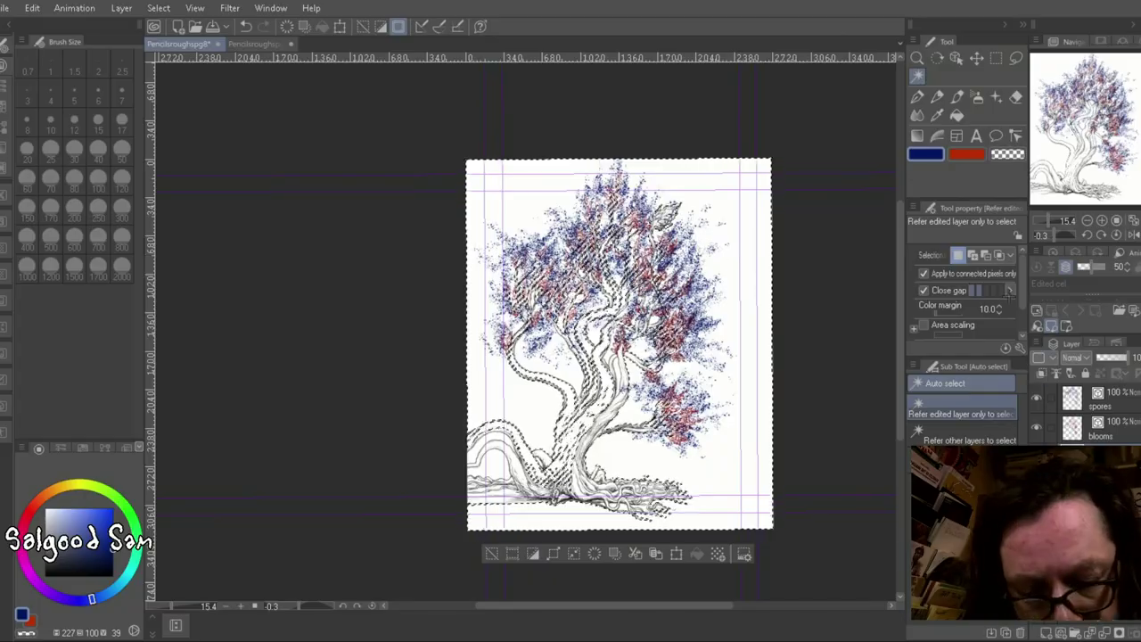
Pan around the page to inspect the upper branches, trunk base, left edge and roots.
scroll(610, 303, up, 5)
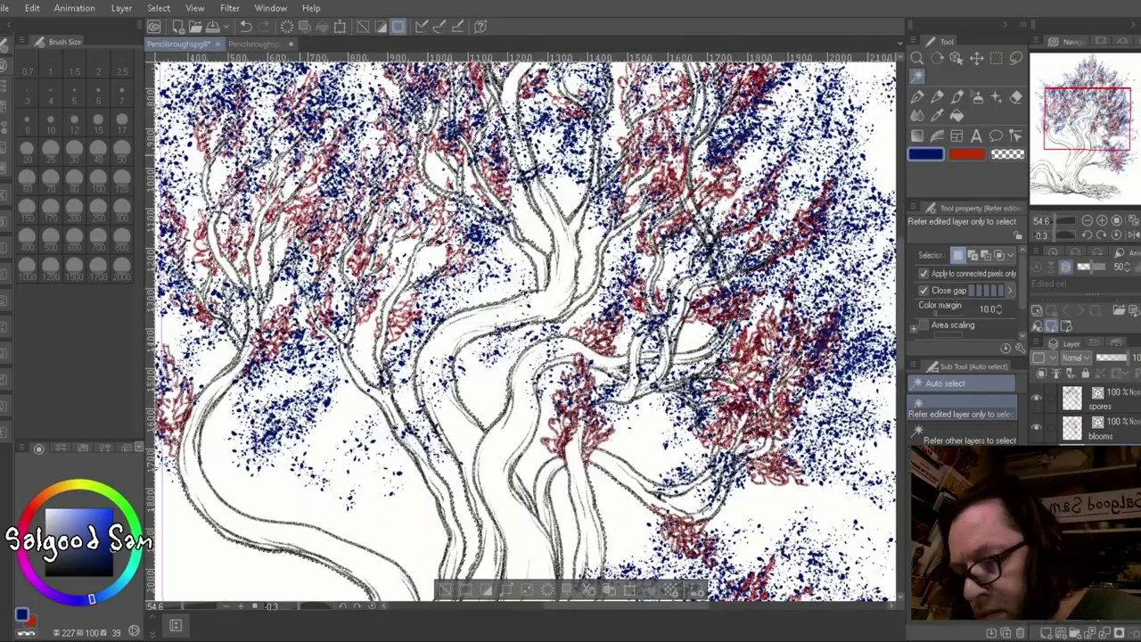
scroll(525, 330, down, 3)
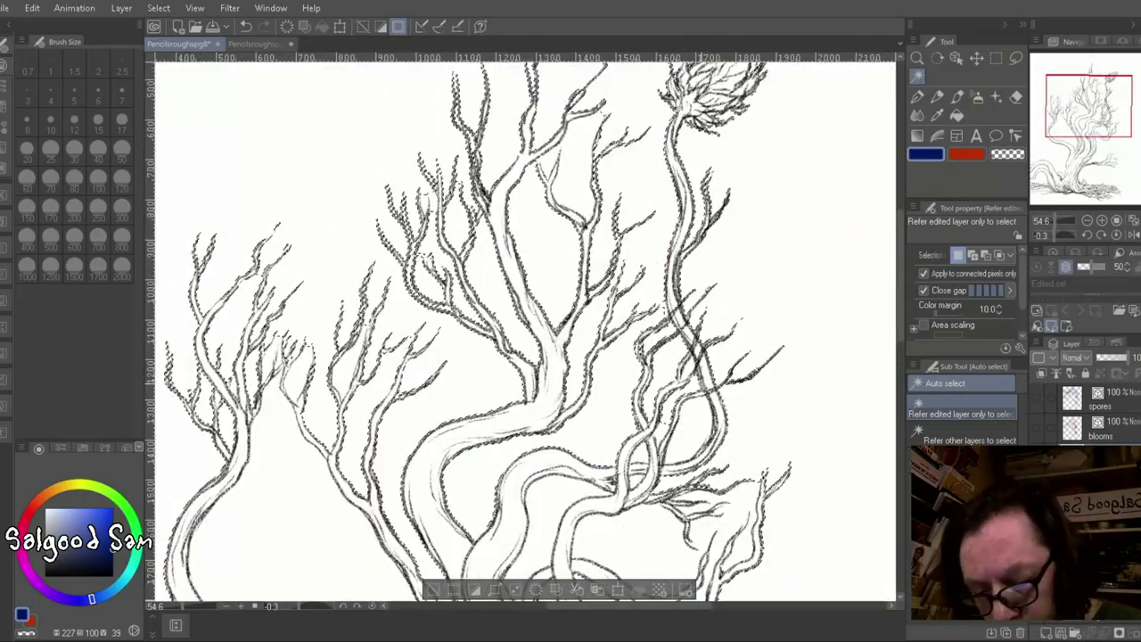
scroll(570, 267, up, 3)
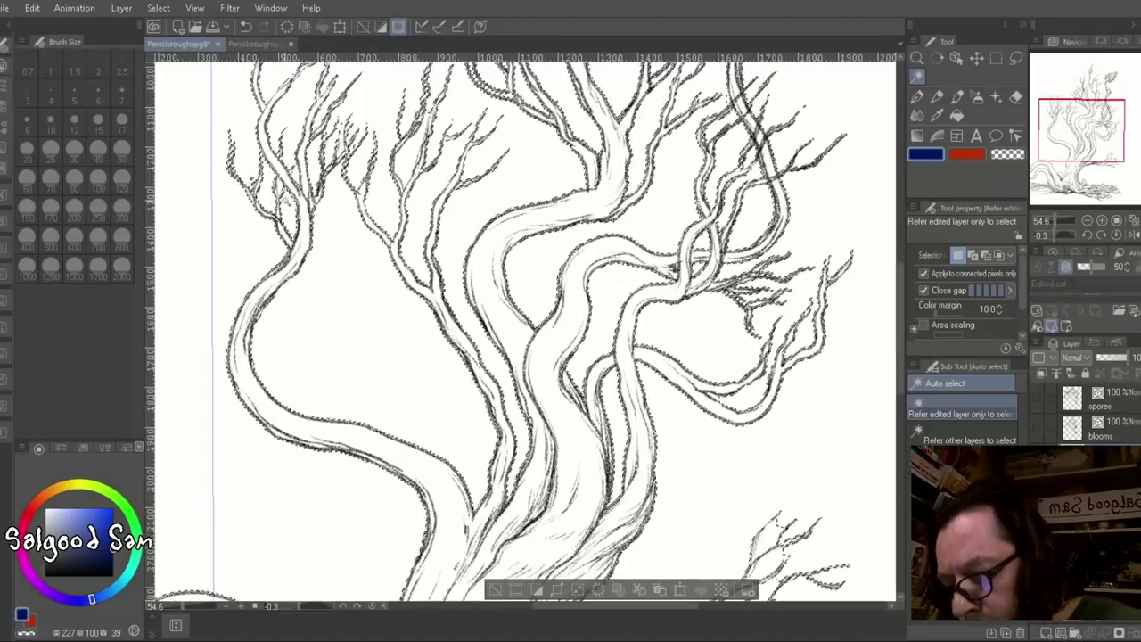
drag(570, 179, 499, 508)
drag(568, 263, 790, 311)
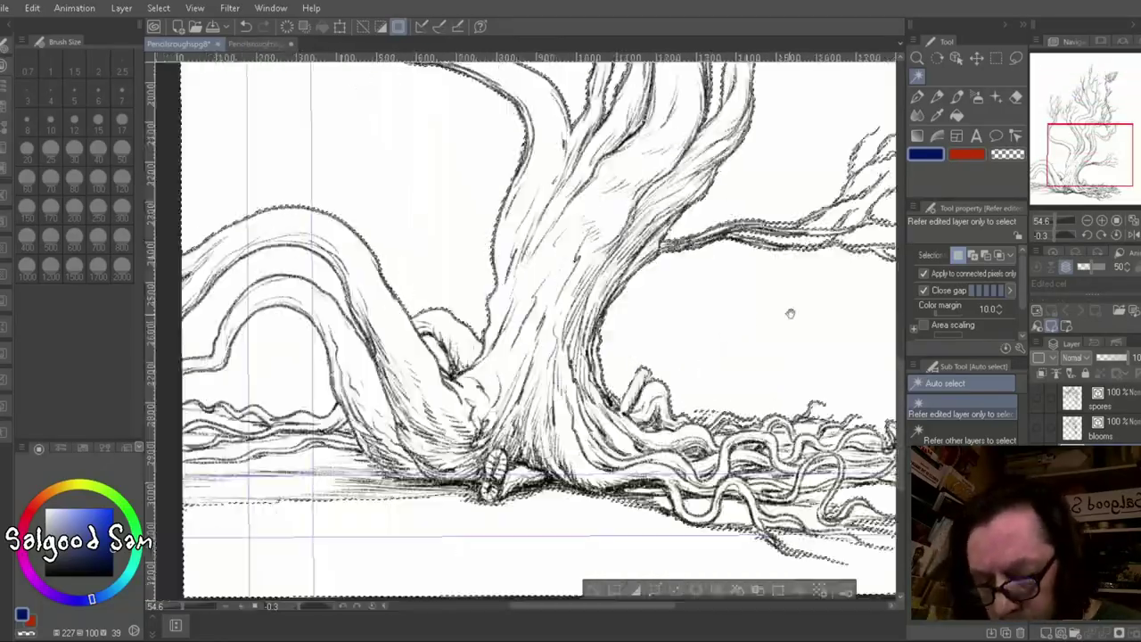
drag(415, 502, 516, 407)
drag(767, 357, 365, 357)
scroll(571, 320, down, 3)
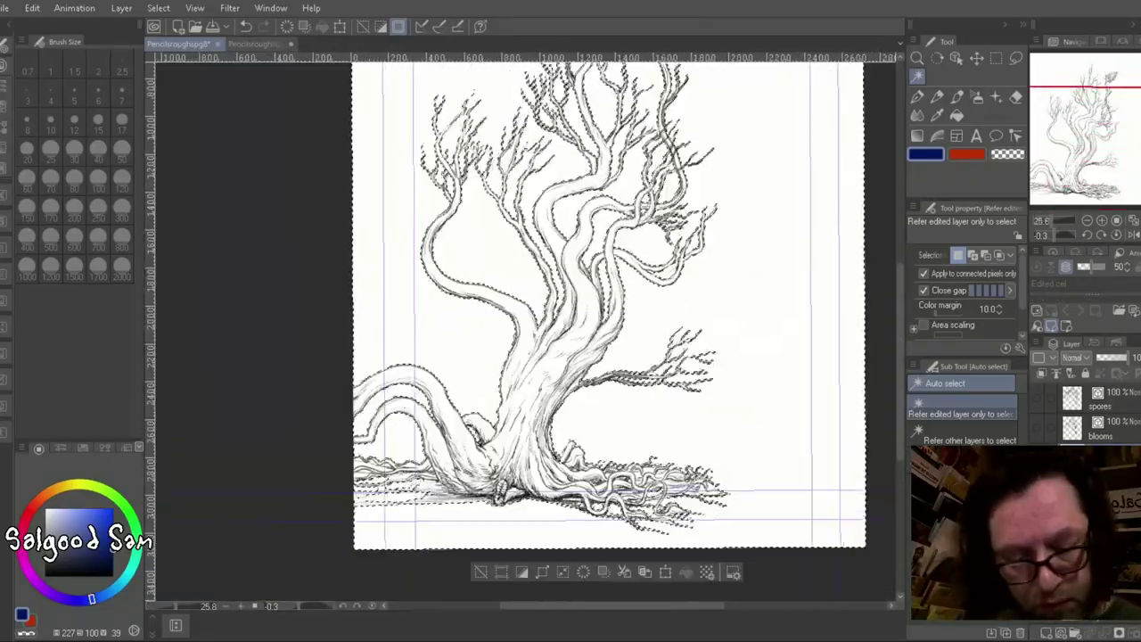
Switch between Fill and Auto Select, then pick the eraser and clear the selection.
key(g)
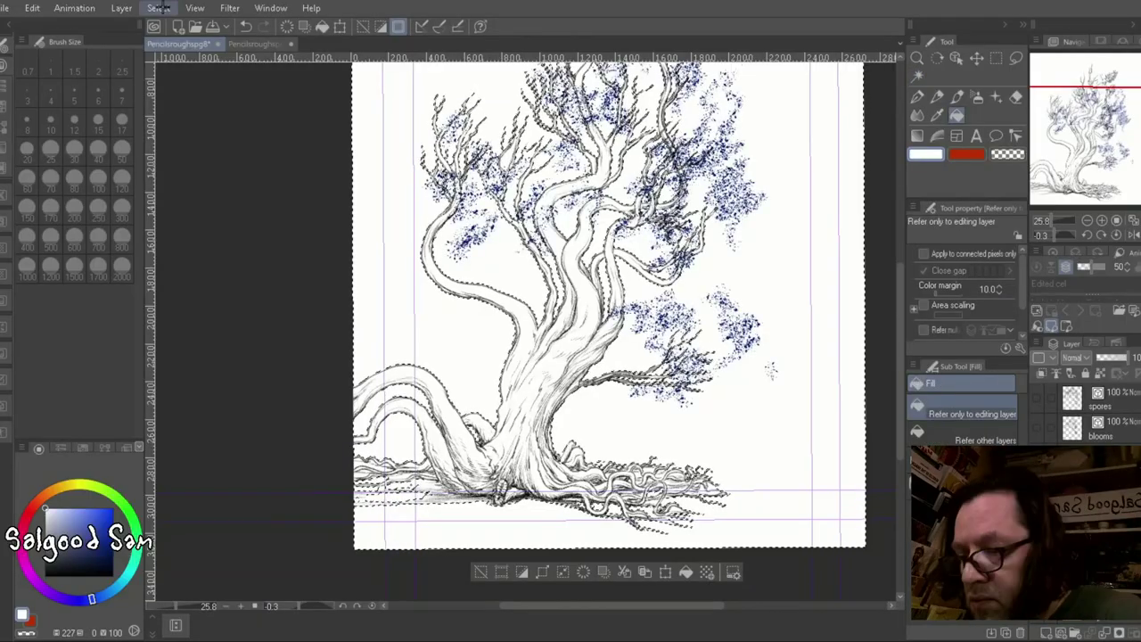
drag(570, 268, 550, 352)
key(w)
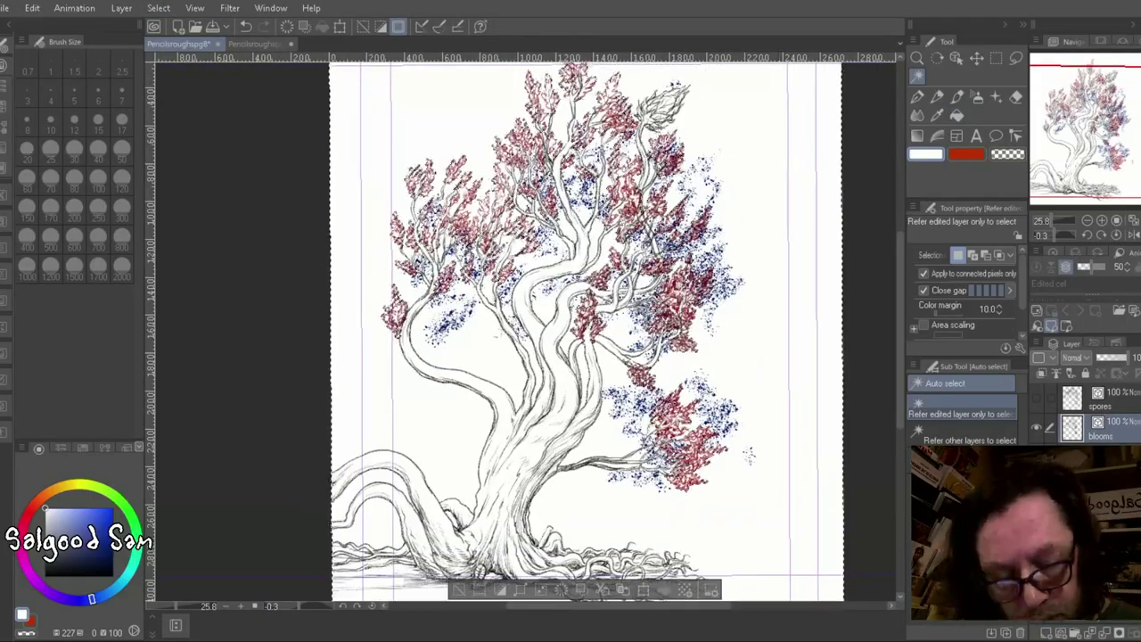
scroll(748, 456, up, 4)
scroll(526, 325, down, 5)
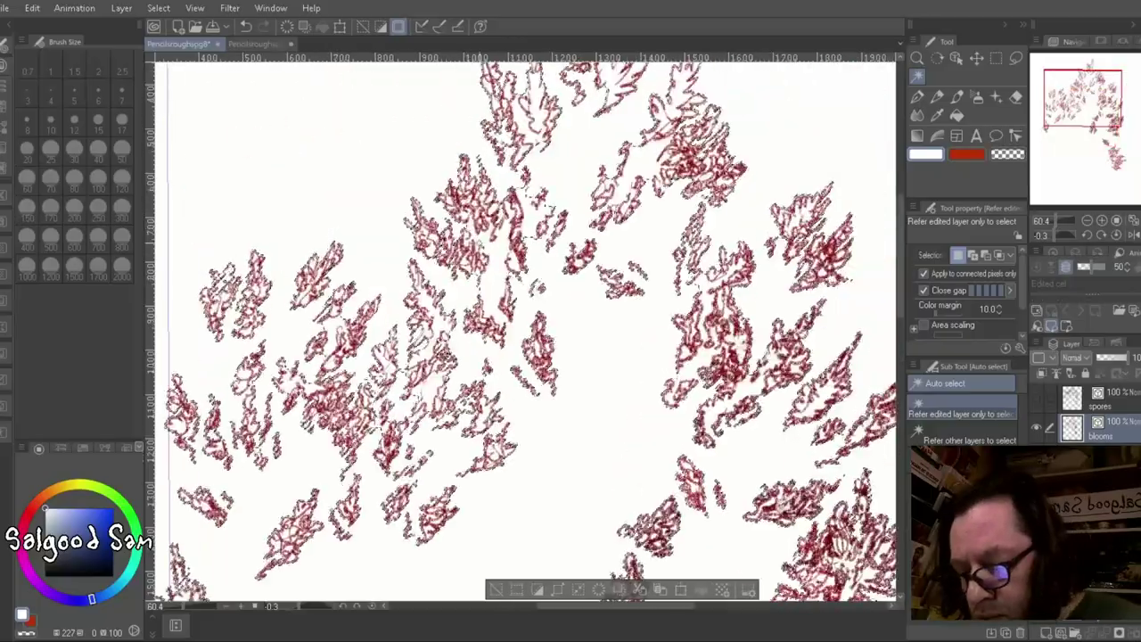
scroll(525, 326, down, 4)
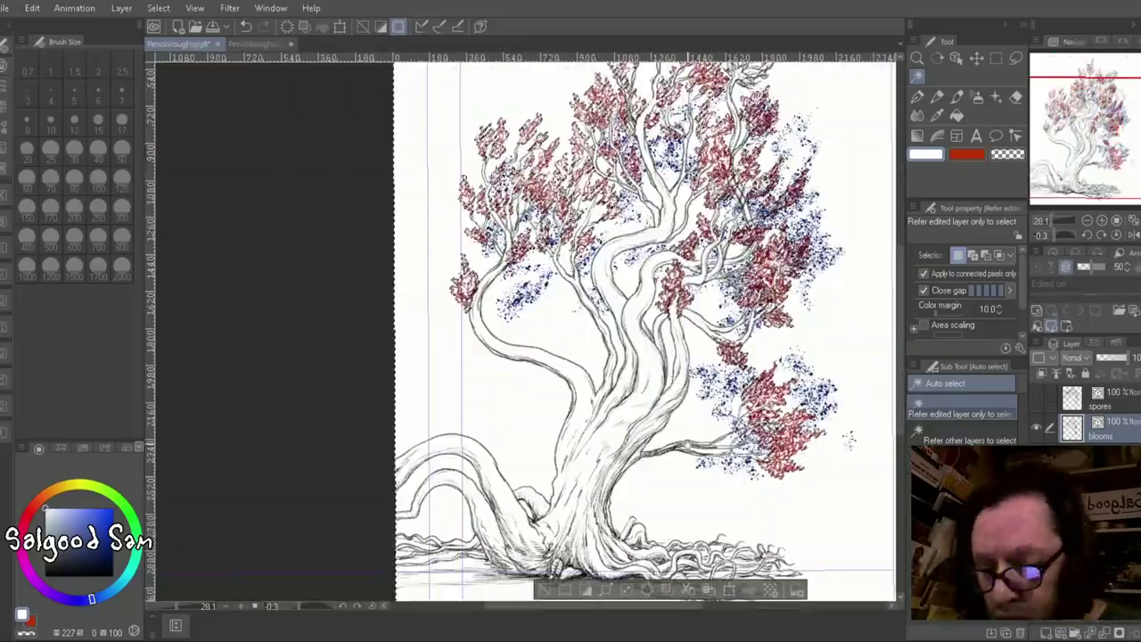
key(g)
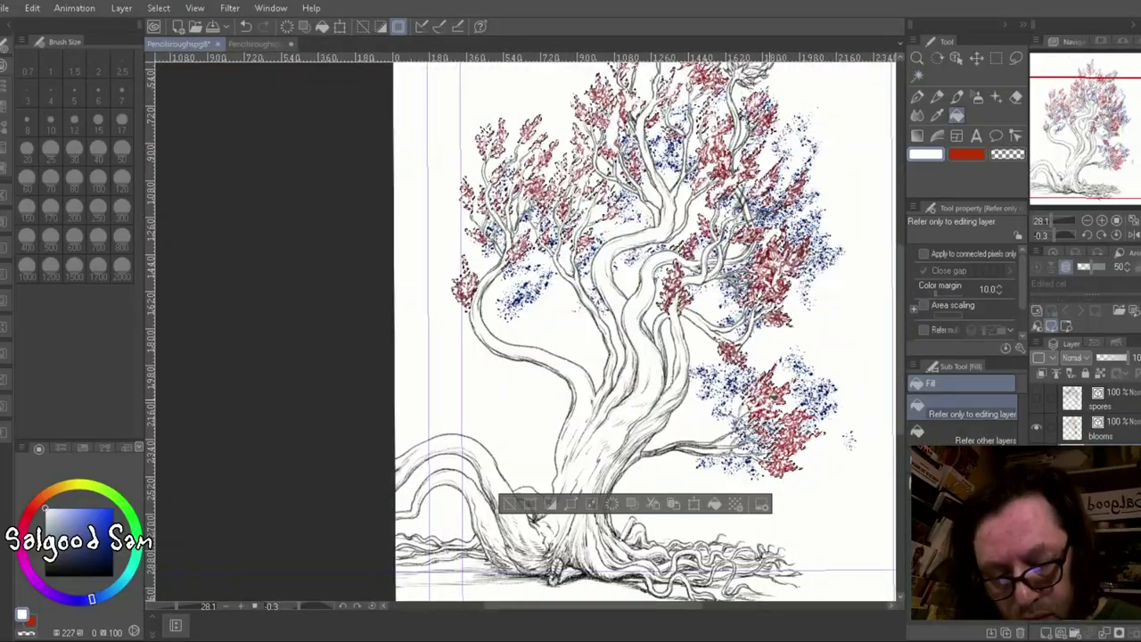
scroll(806, 423, up, 2)
key(w)
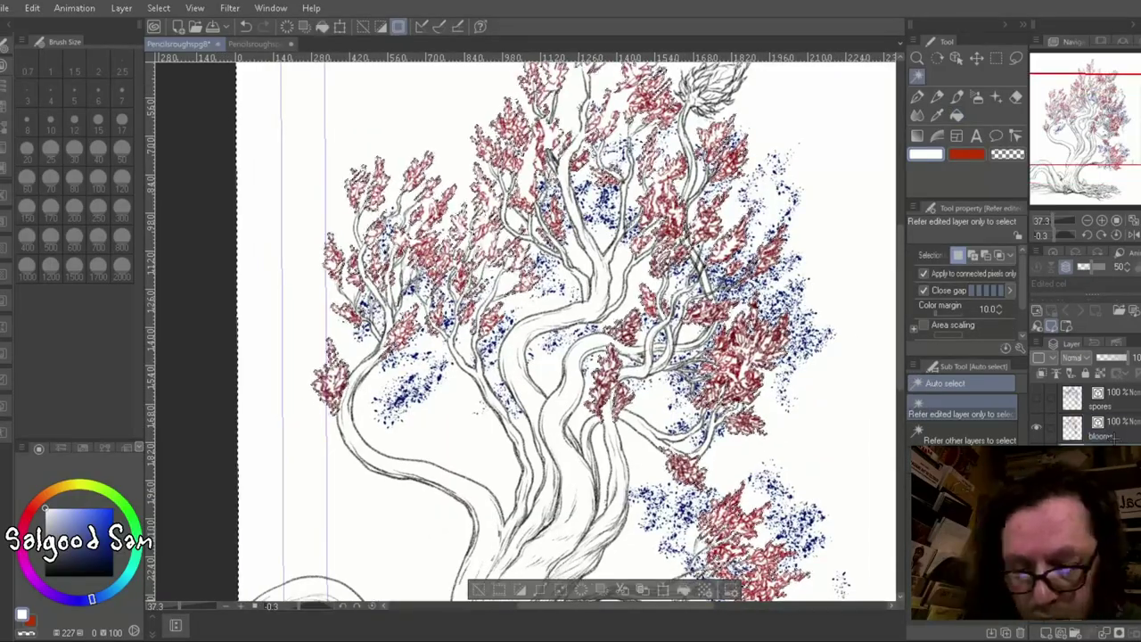
key(e)
key(ctrl+d)
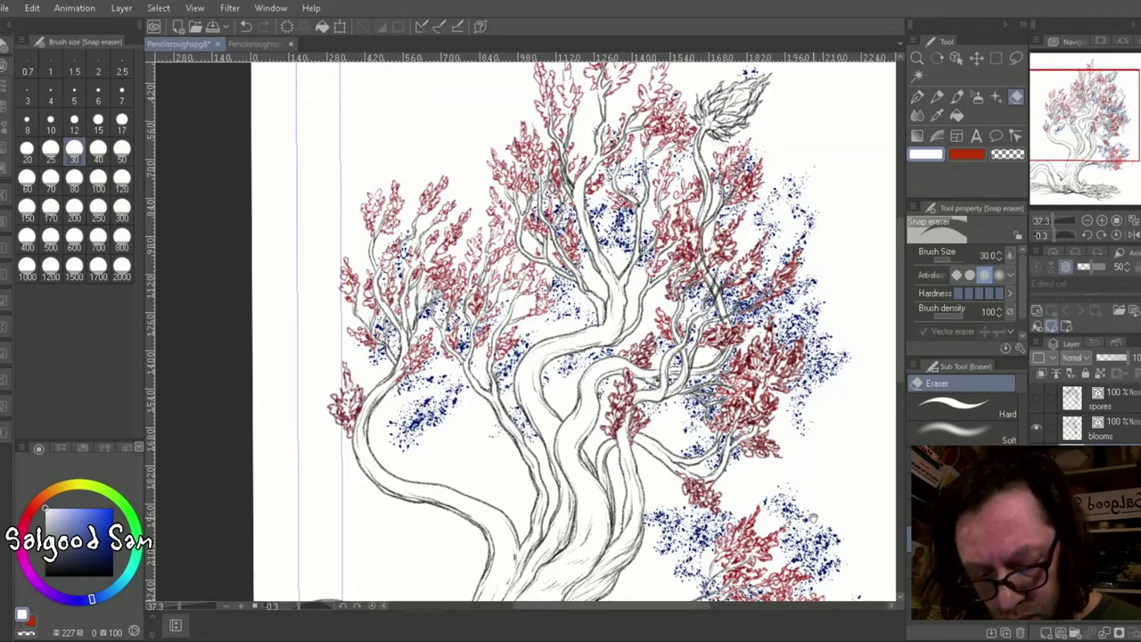
Scale the tree layers up past the page's top-left, tilt them slightly counter-clockwise, and commit.
scroll(526, 330, up, 3)
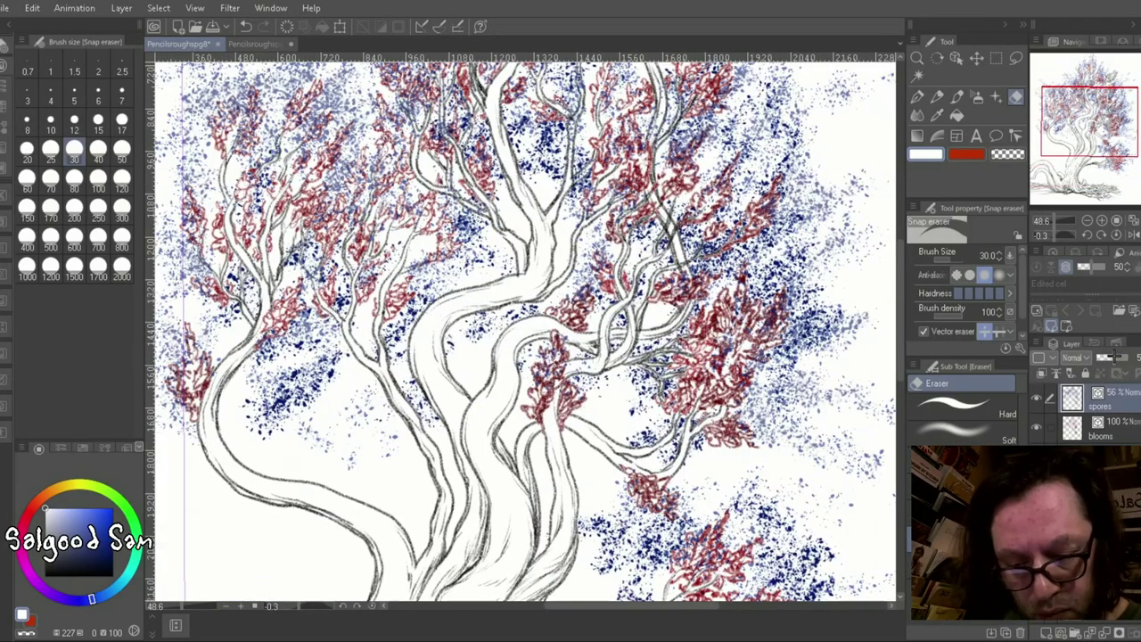
scroll(714, 491, down, 4)
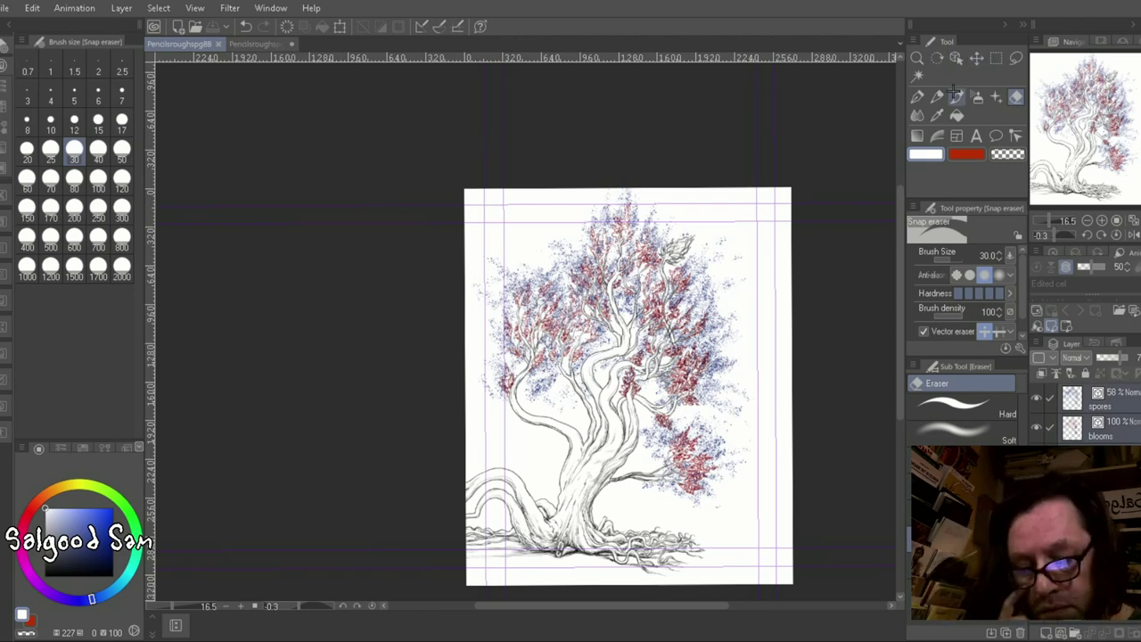
key(ctrl+t)
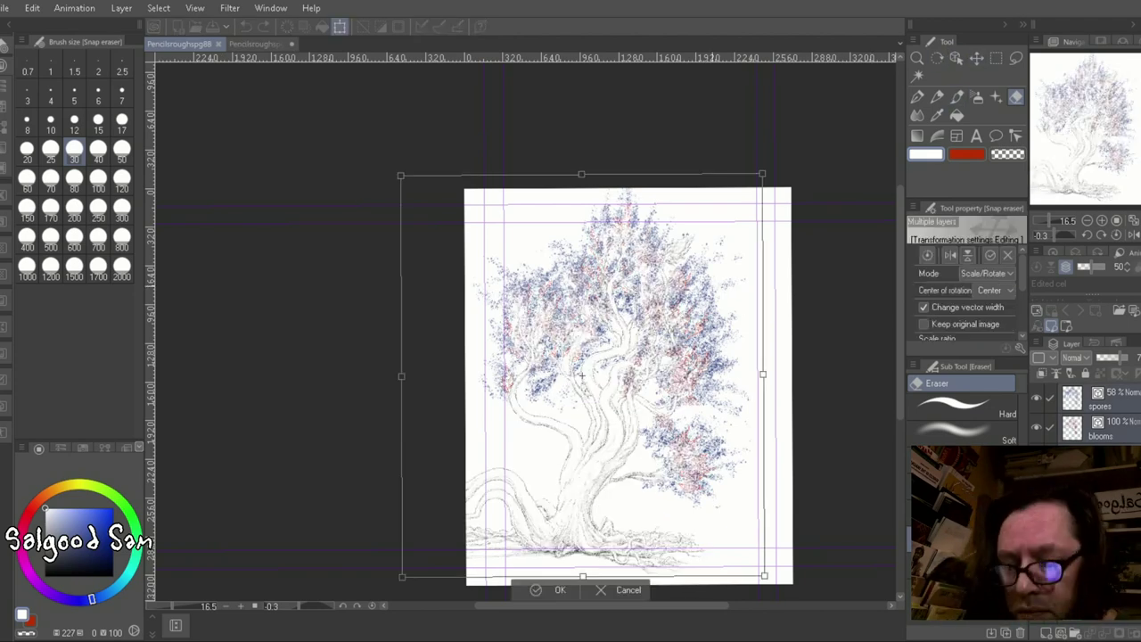
key(Return)
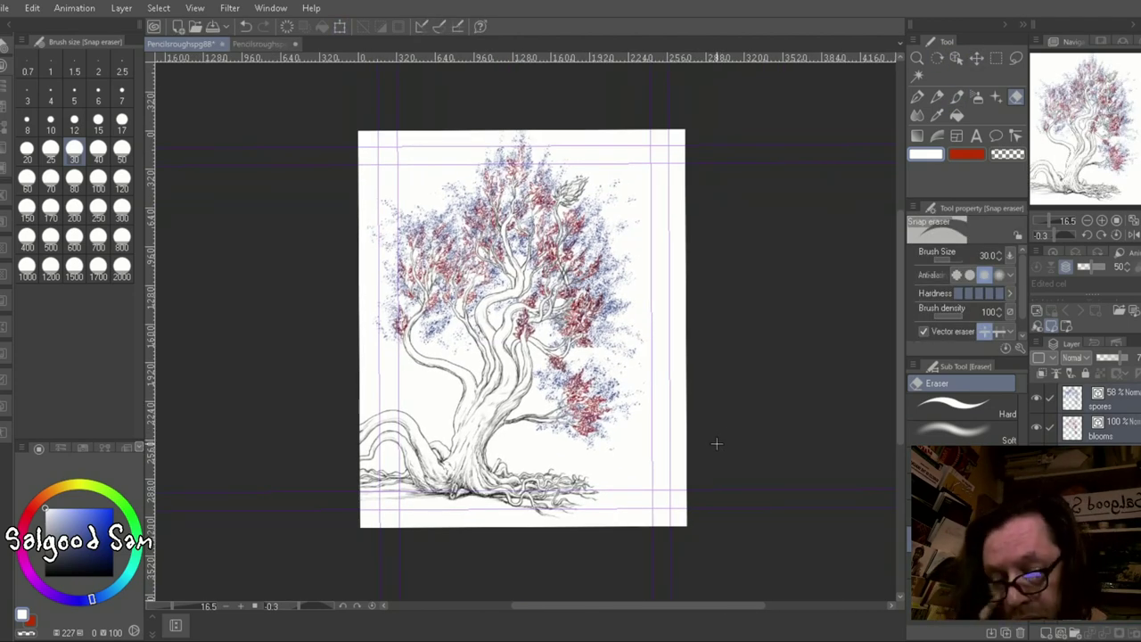
key(ctrl+t)
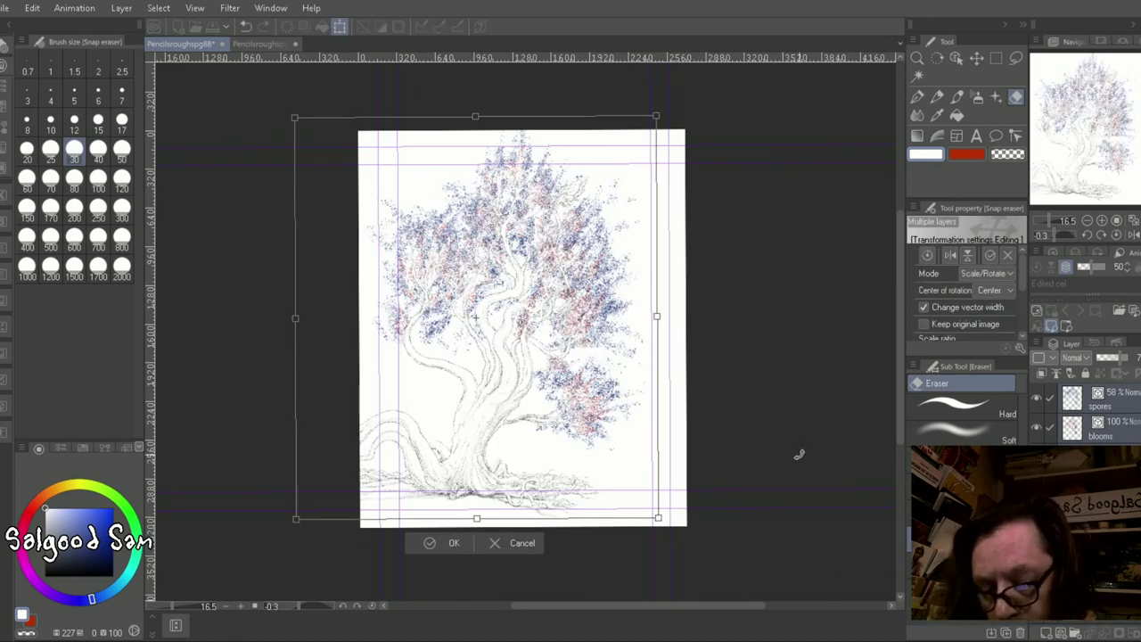
drag(799, 455, 801, 449)
drag(676, 574, 778, 605)
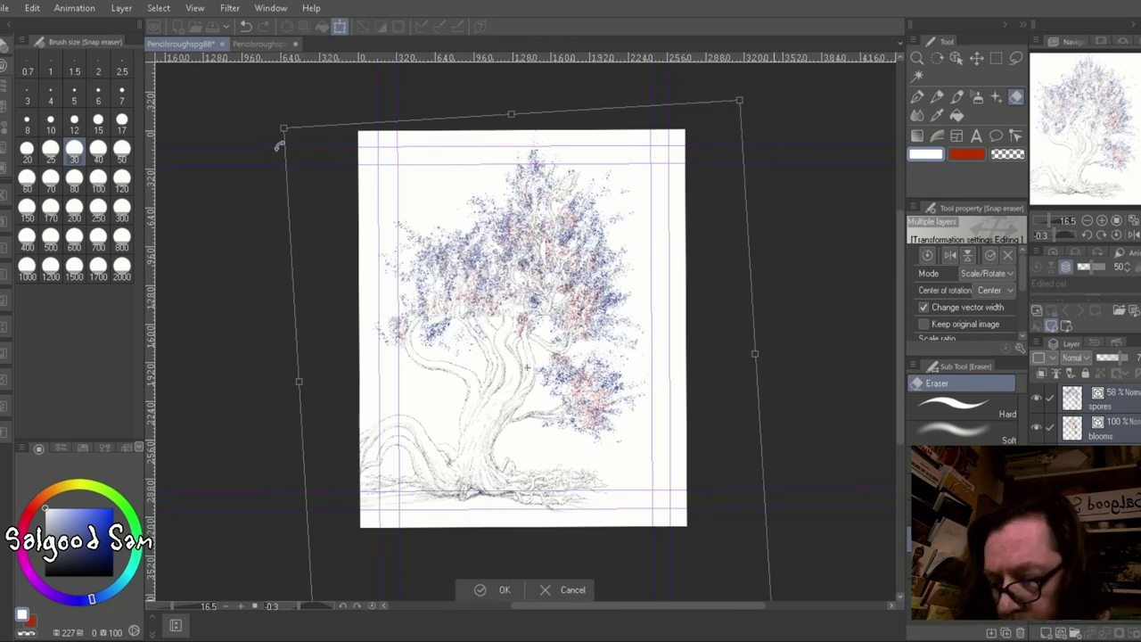
drag(279, 145, 249, 94)
click(485, 589)
Move the enlarged tree down so its crown sits centred below the top border, then zoom in and out to check.
key(k)
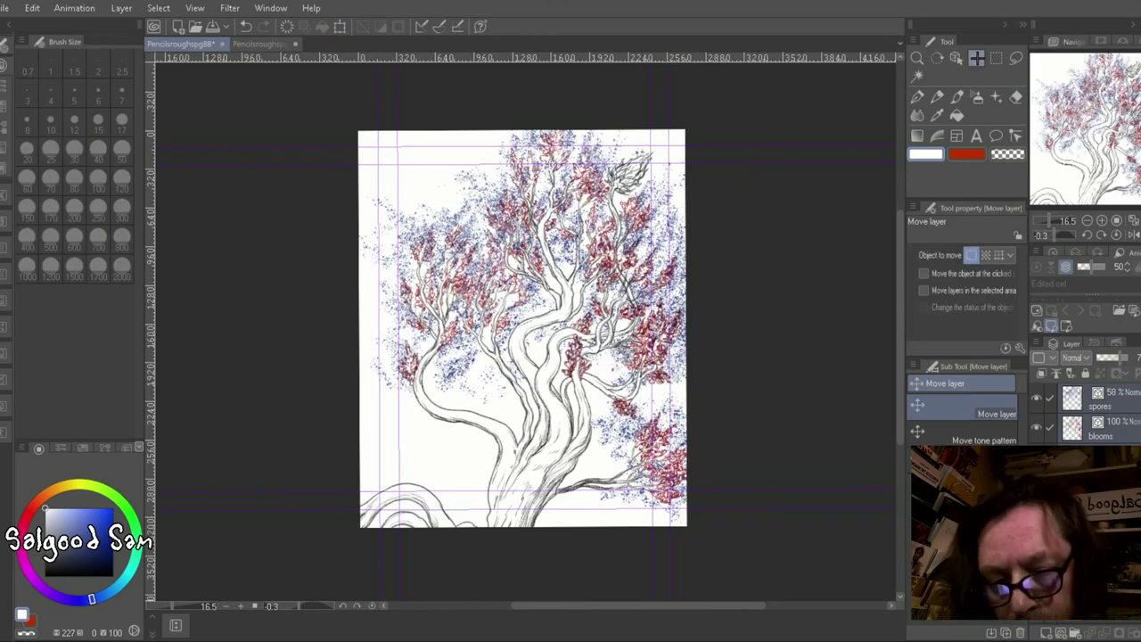
drag(535, 339, 524, 379)
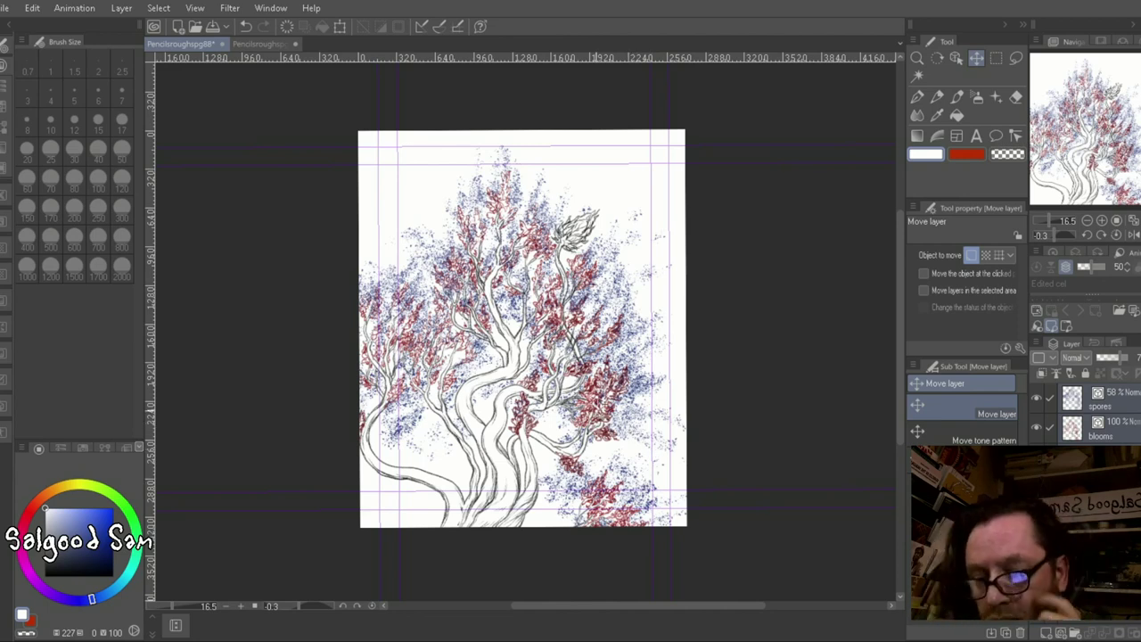
drag(524, 379, 528, 362)
drag(650, 261, 657, 302)
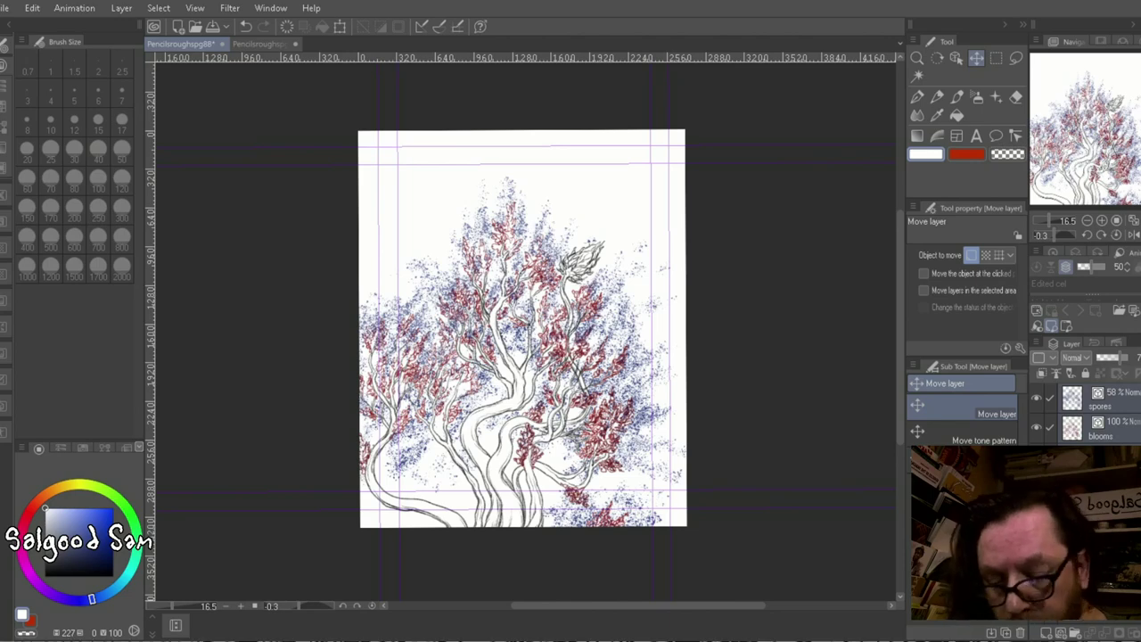
scroll(1087, 410, up, 2)
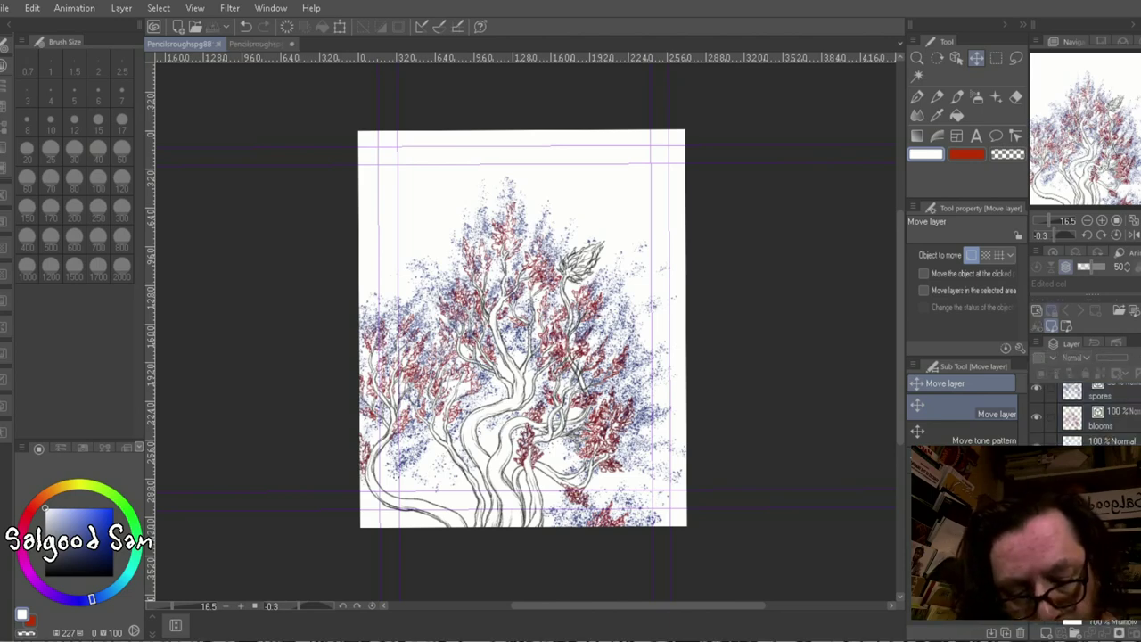
key(ctrl+plus)
scroll(1088, 410, up, 2)
key(ctrl+minus)
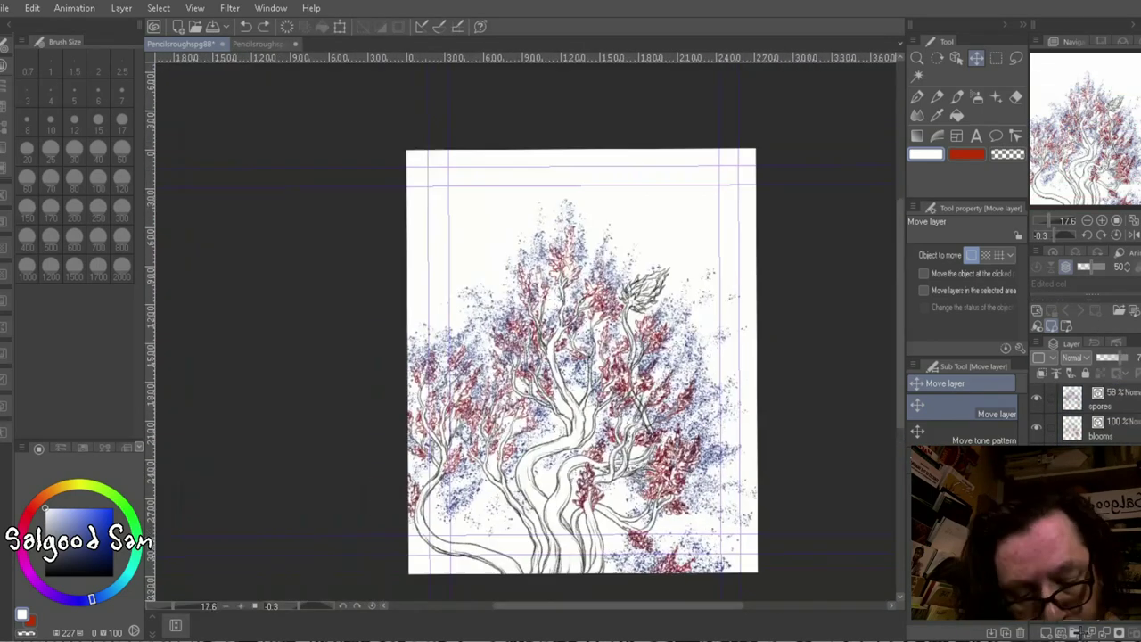
scroll(1070, 392, up, 2)
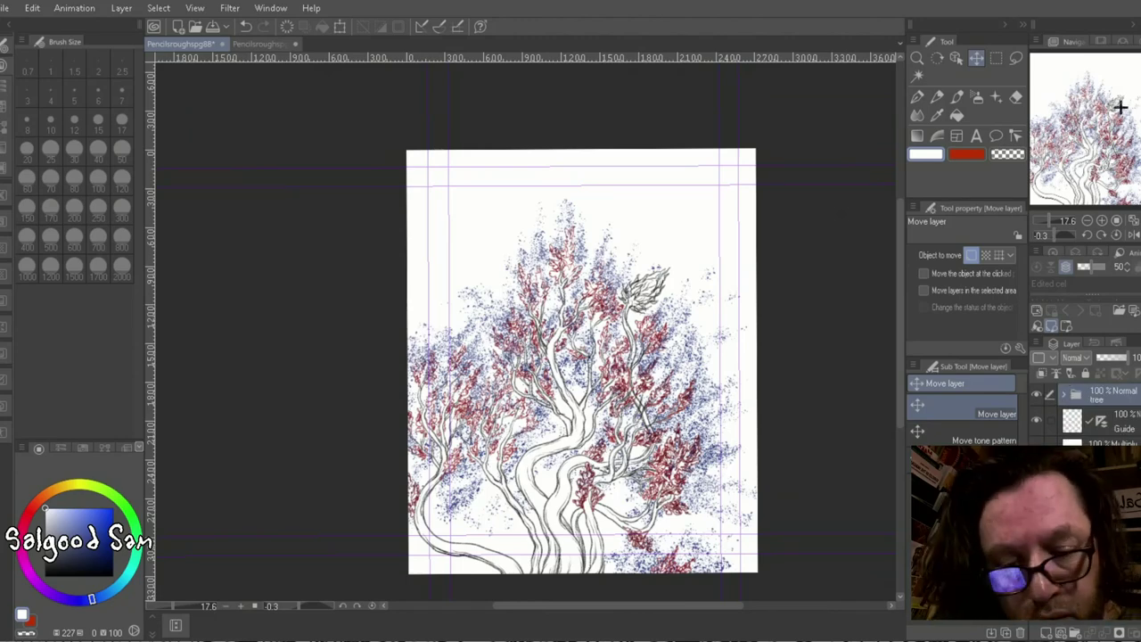